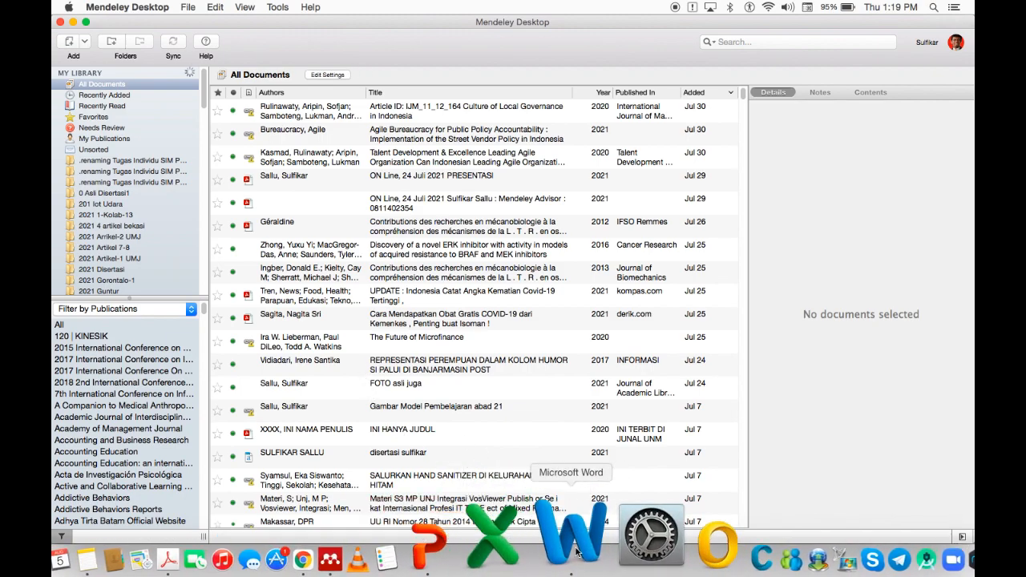
Review the preparation-steps list in PowerPoint, then bring the Word dissertation back to the front.
click(529, 537)
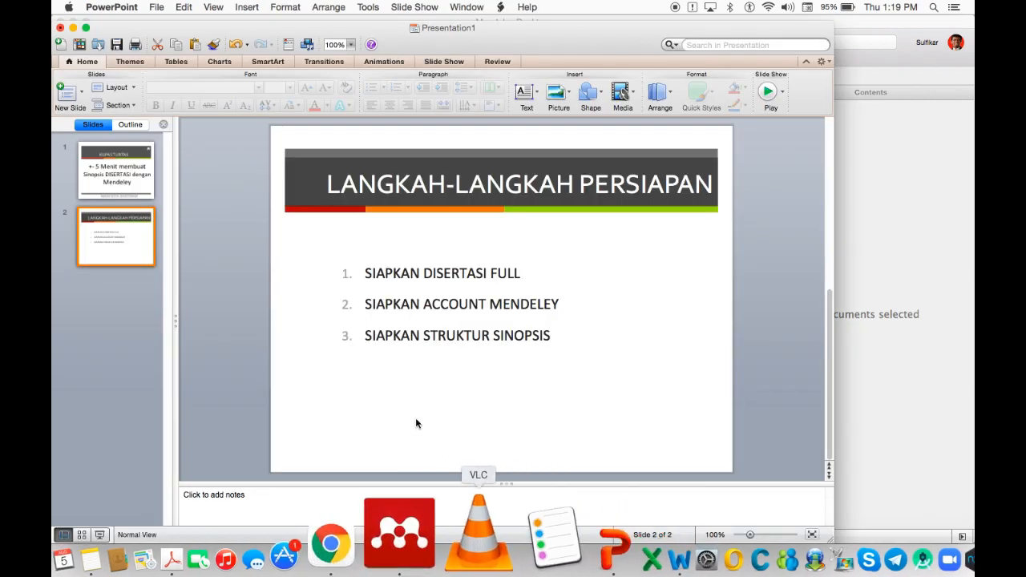
click(416, 270)
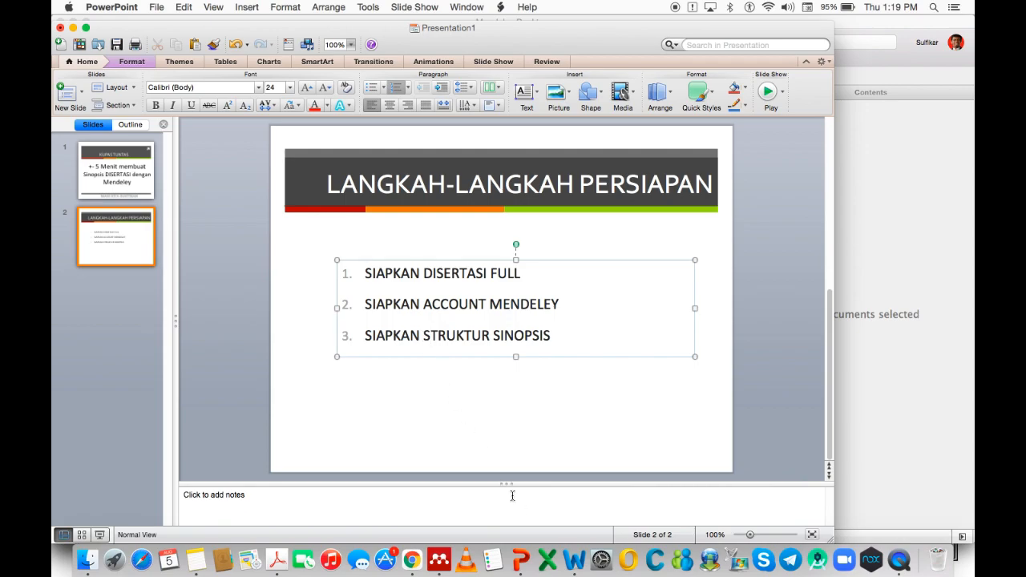
click(573, 545)
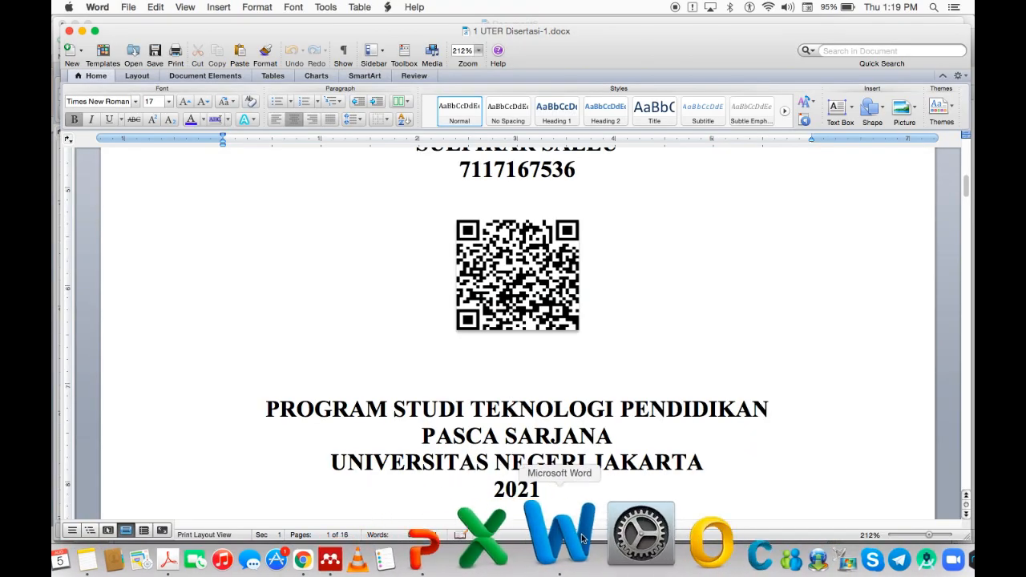
In Document6, cut the sample section from PENDAHULUAN through '6 state of the Art'.
right_click(572, 543)
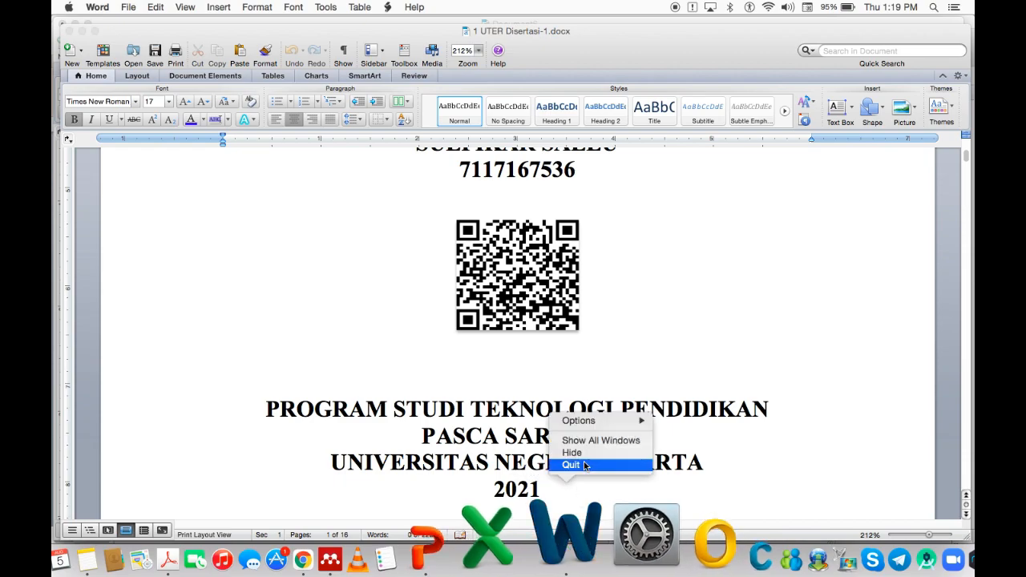
click(588, 440)
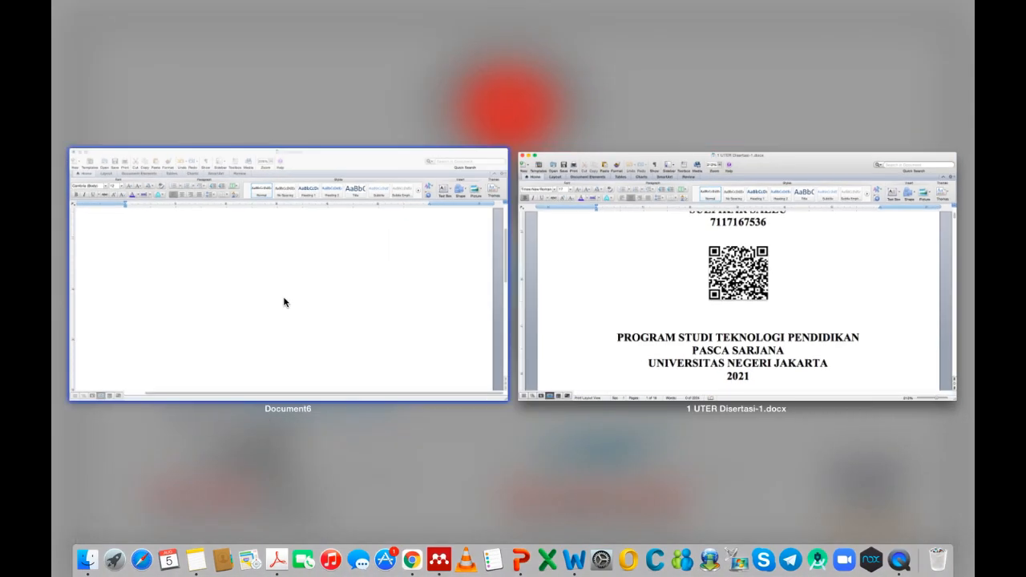
click(284, 299)
text(PENDAHULUAN Model pembelajaran harus memiliki struktur pembelajaran yang jelas agar proses belajar mengajar sesuai dengan tujuan guna mencapai kompetensi yang diinginkan. Keefektifan proses belajar mengajar dan hasil pembelajaran tidak dapat terwujud hanya dengan inovasi dalam teori belajar, metode, atau teknologi secara terpisah-pisah. Pembaharuan di dalam bidang pendidikan memerlukan keberanian untuk mencari strategi pembelajaran dan membangun paradigma baru 1. Latar Belakang Masalah 2. Fokus Penelitian 3. Rumusan Masalah 4. Tujuan Penelitian 5. Signifikansi Penelitian 6 state of the Art)
key(super+a)
click(169, 189)
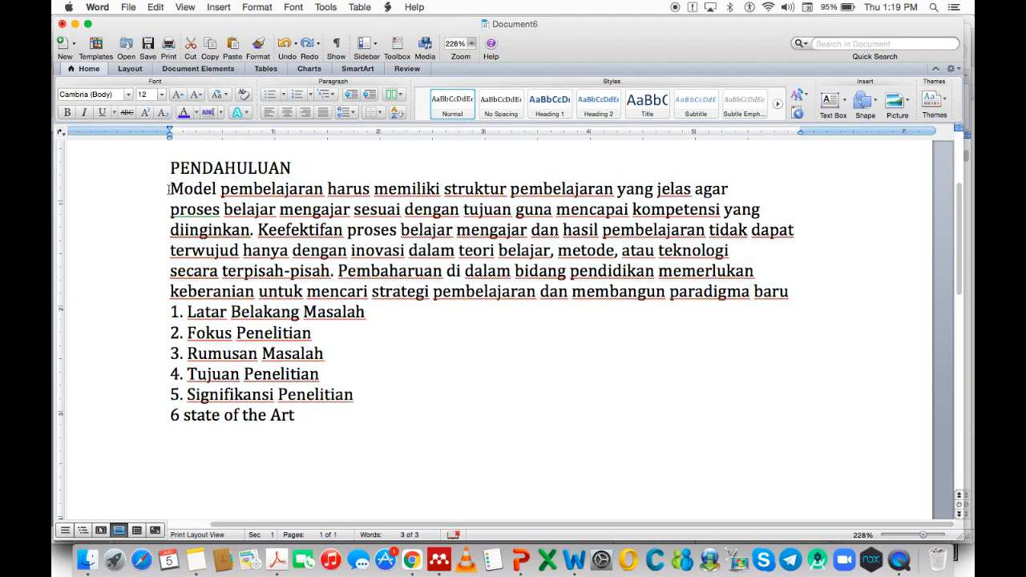
drag(170, 189, 316, 335)
click(423, 370)
scroll(423, 371, up, 3)
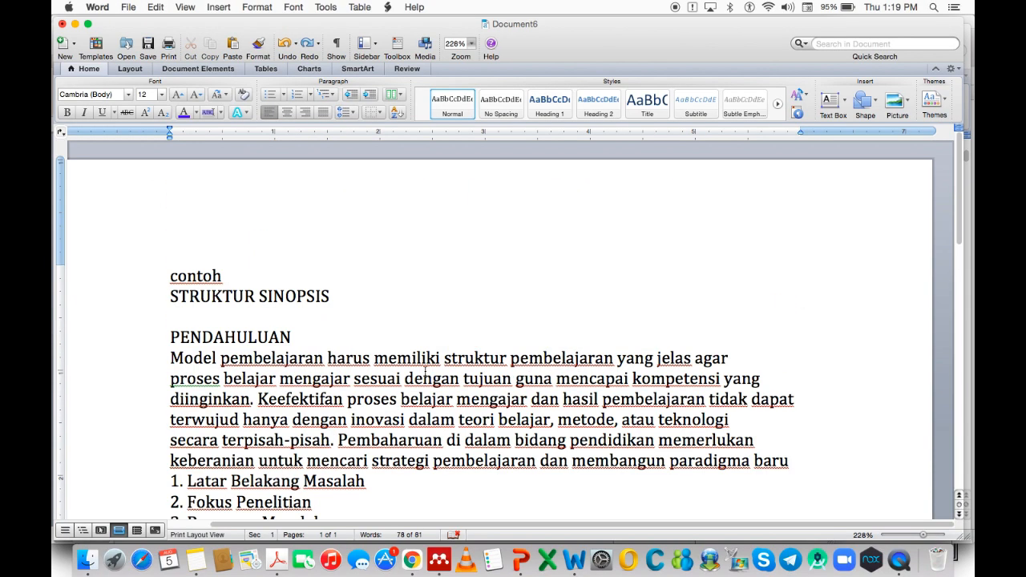
drag(165, 269, 335, 514)
key(super+x)
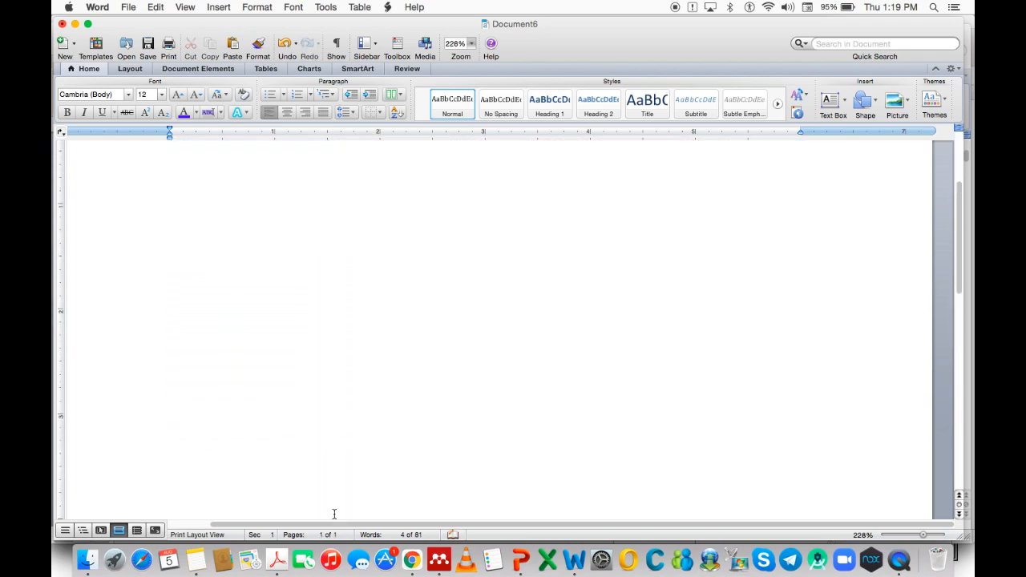
Switch back to the '1 UTER Disertasi-1.docx' window.
right_click(573, 552)
click(590, 439)
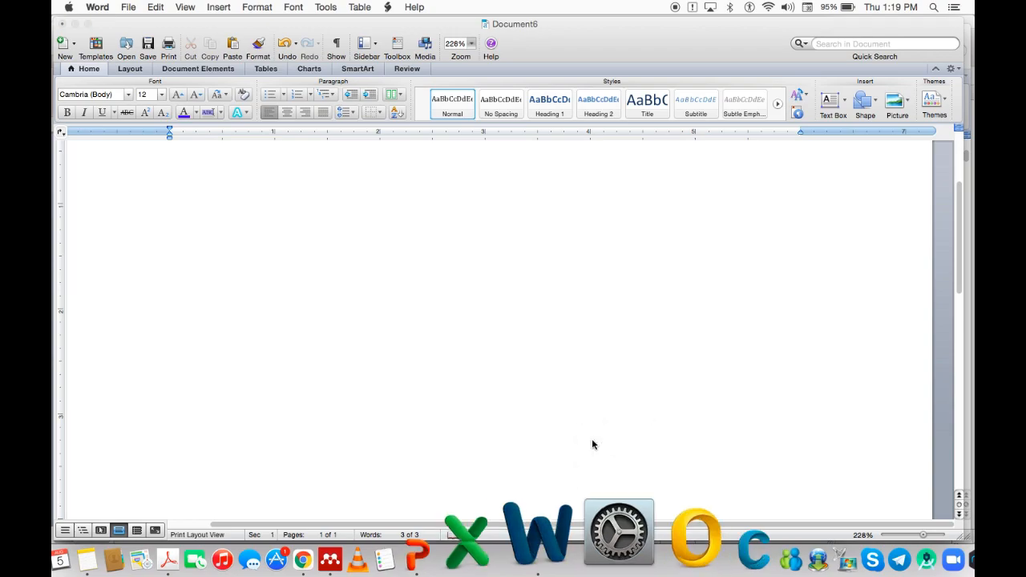
click(611, 336)
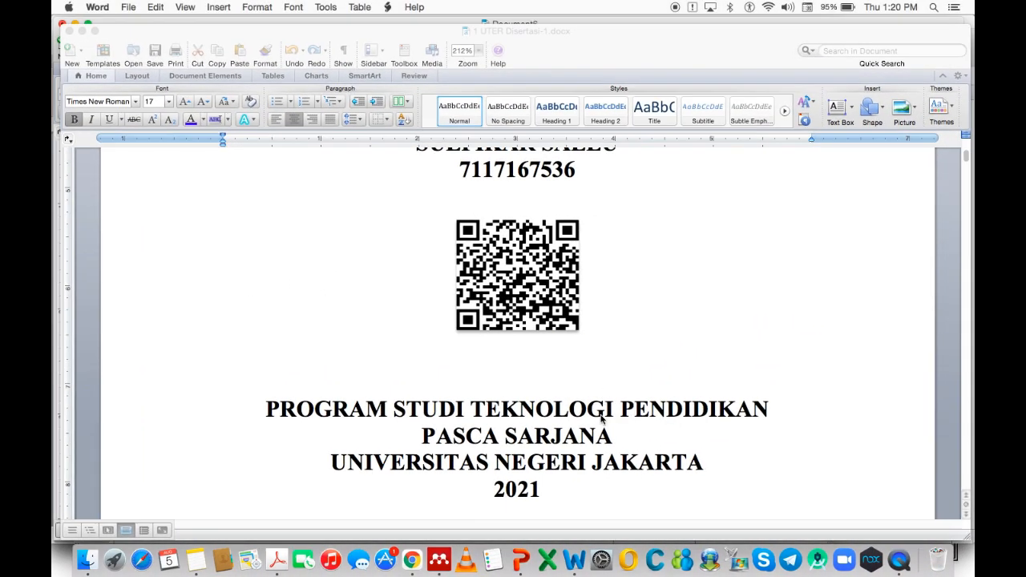
Copy the Daftar Isi entries from BAB I PENDAHULUAN through 1.6 state of the Art.
scroll(597, 433, down, 15)
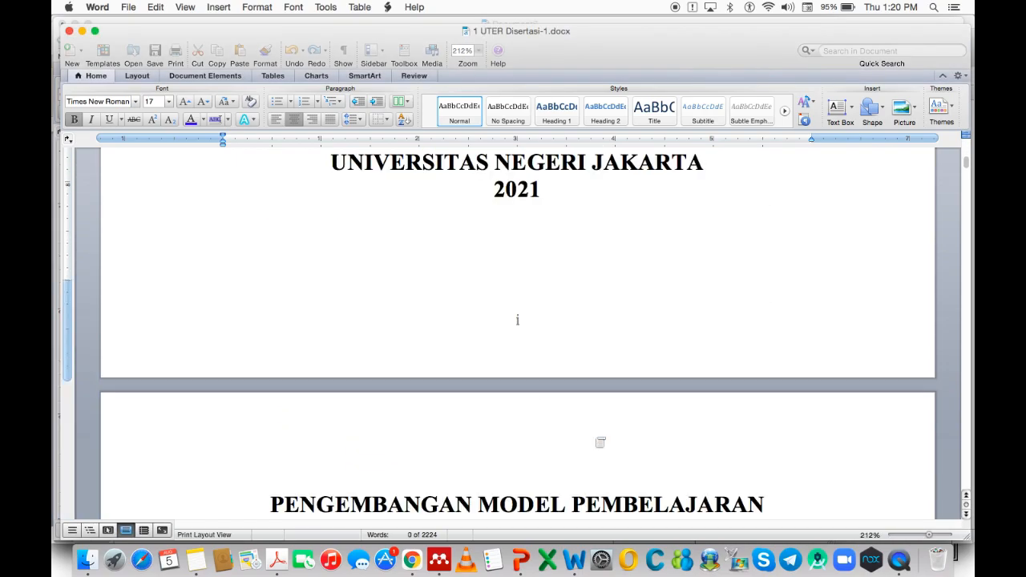
scroll(596, 437, down, 20)
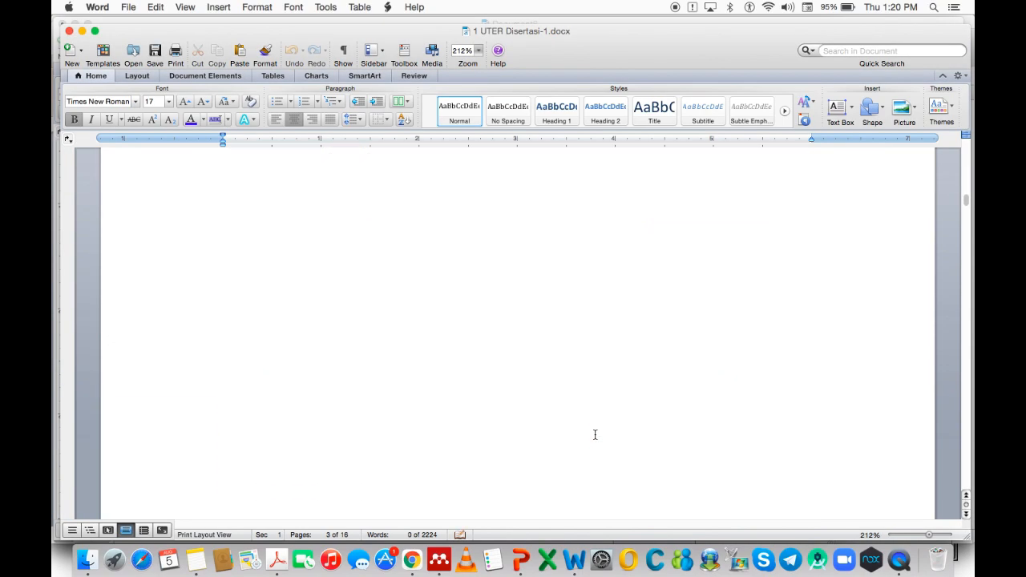
scroll(594, 433, down, 20)
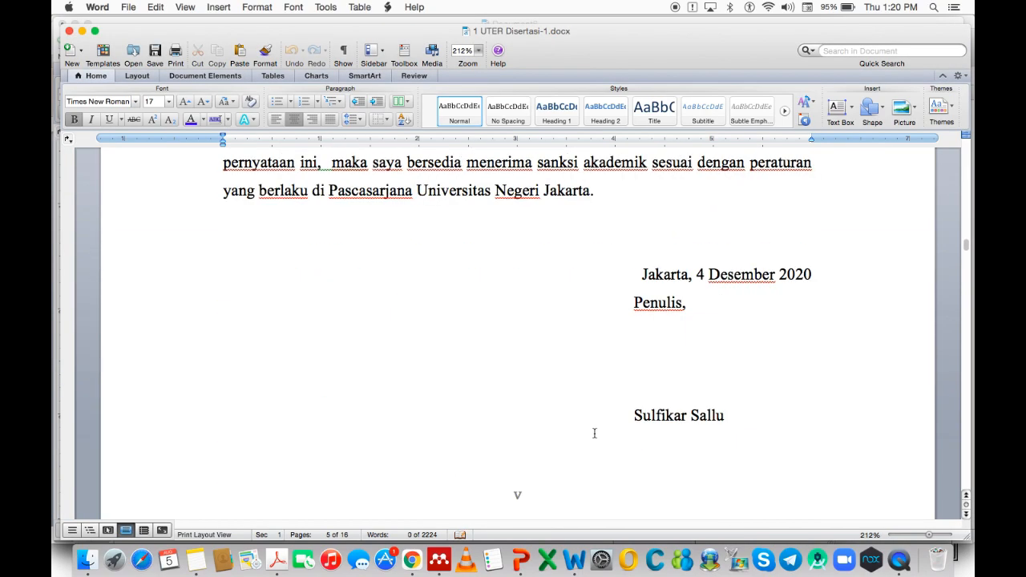
scroll(595, 438, down, 20)
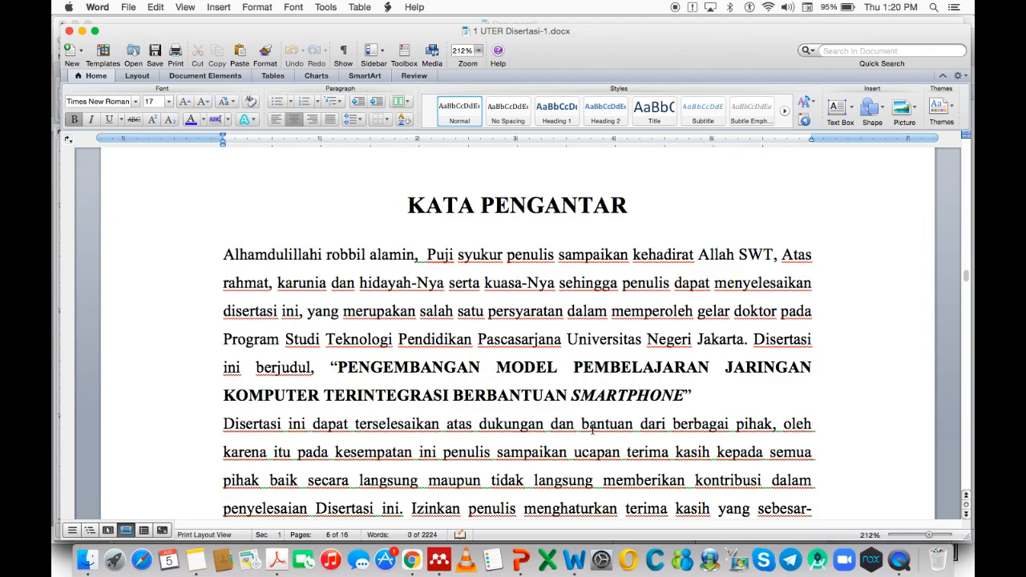
scroll(592, 431, down, 10)
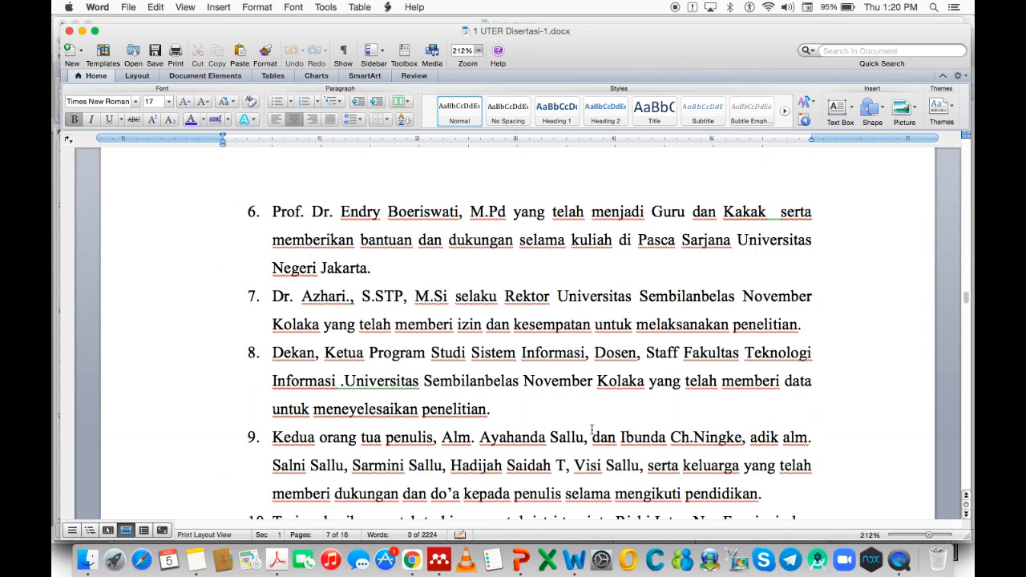
scroll(591, 430, down, 20)
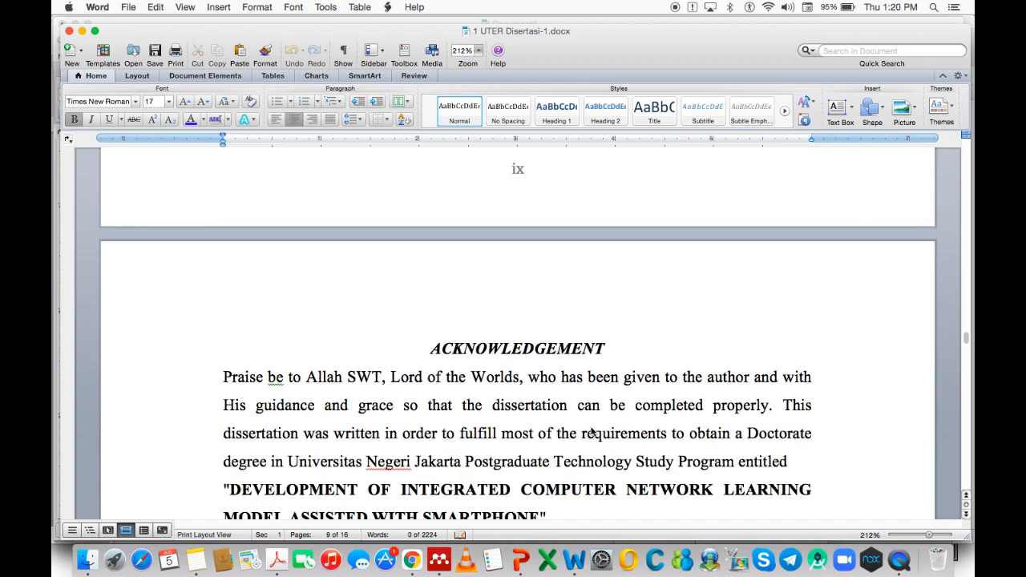
scroll(591, 427, down, 20)
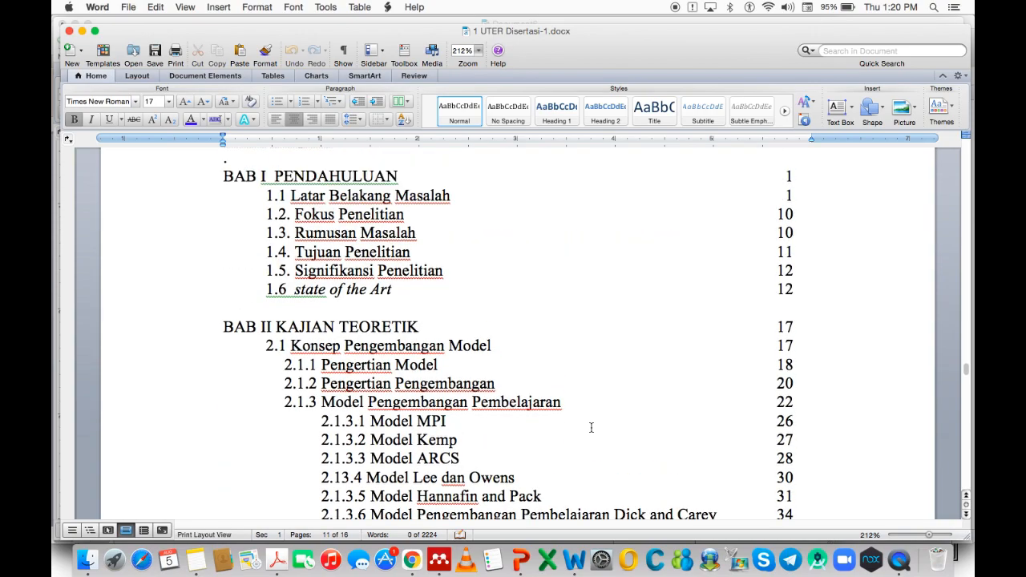
scroll(592, 428, up, 10)
scroll(490, 400, down, 8)
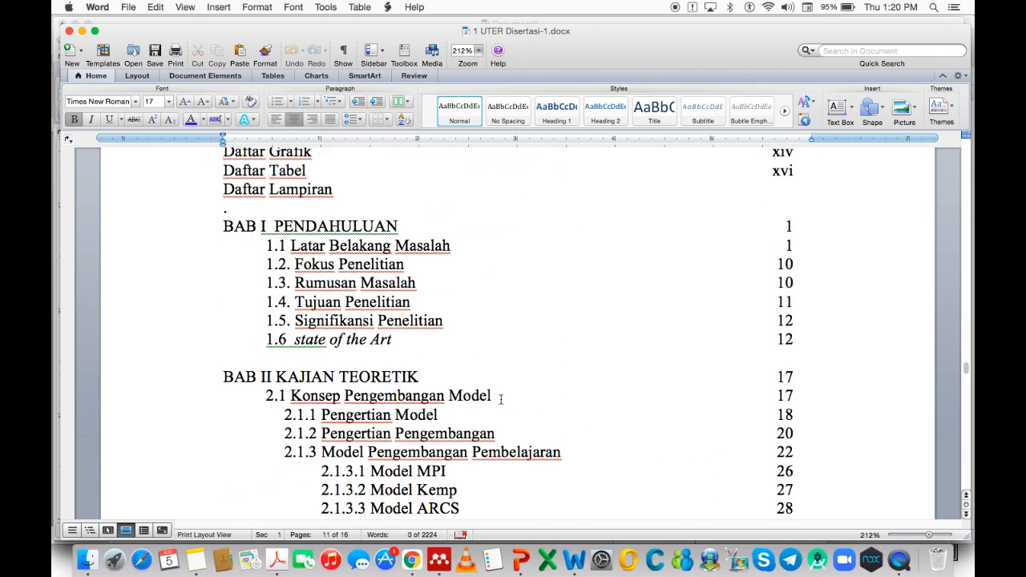
drag(273, 226, 405, 345)
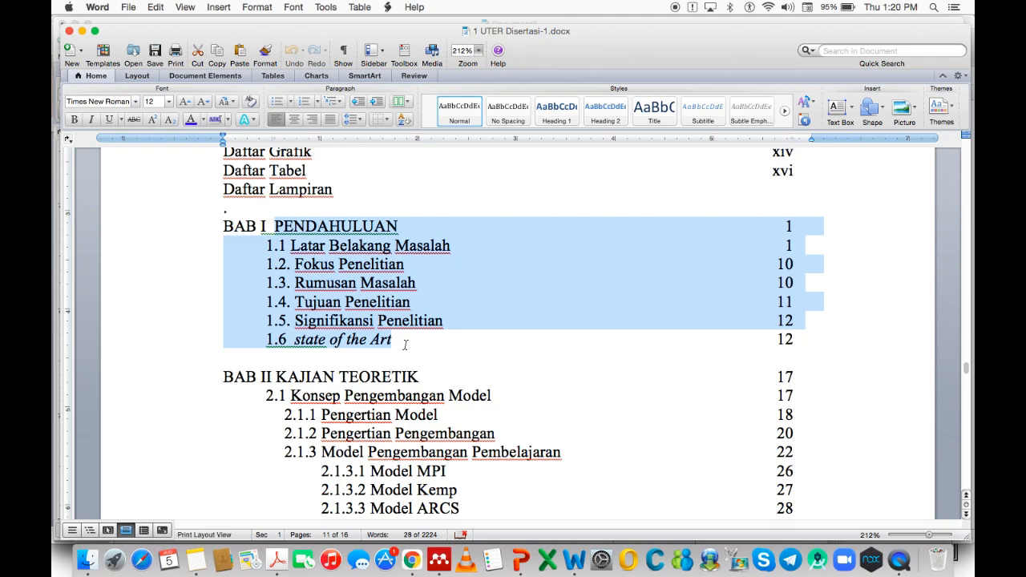
right_click(392, 257)
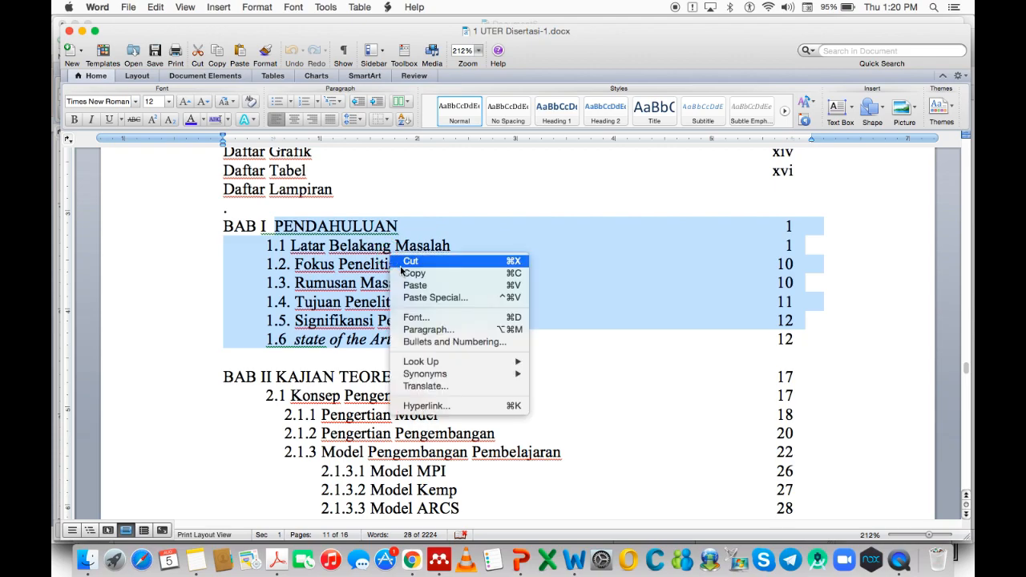
click(407, 273)
Switch to the Document6 window.
right_click(580, 517)
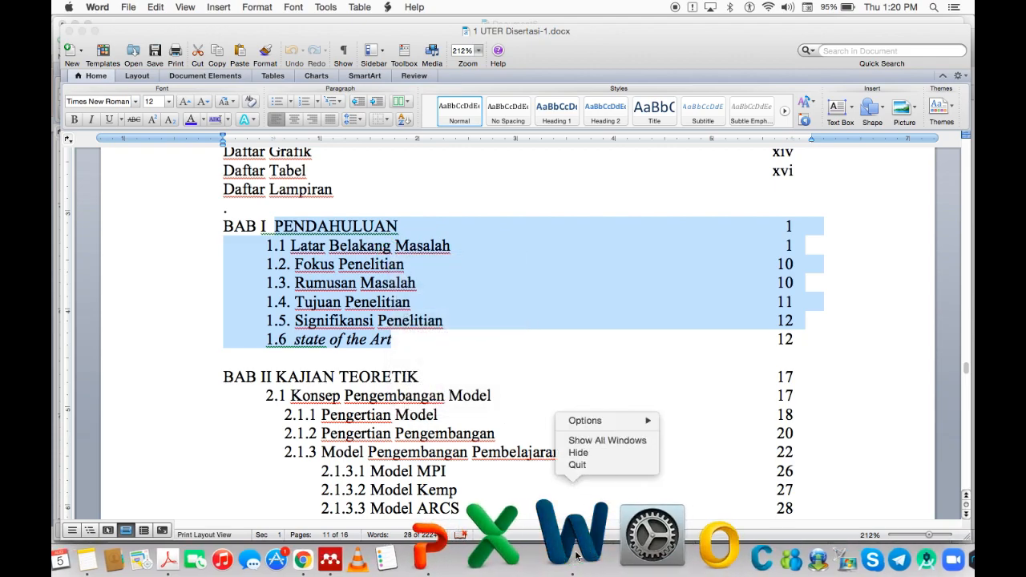
click(586, 441)
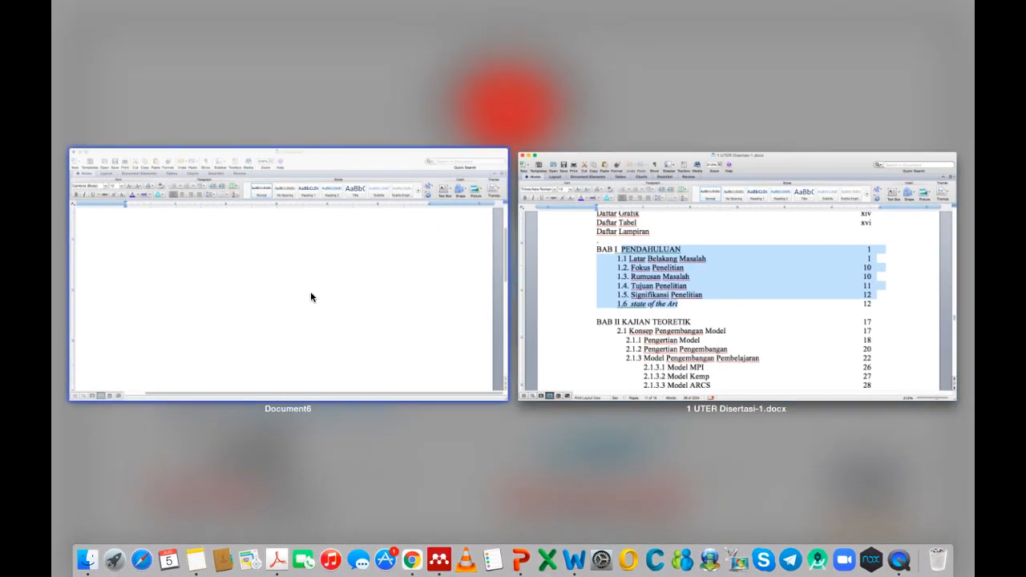
click(311, 291)
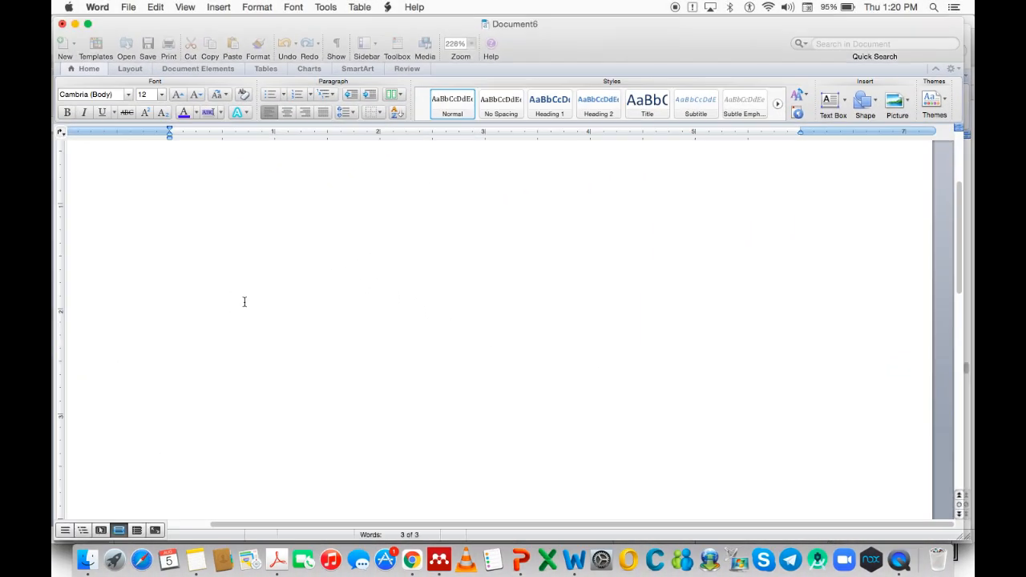
Paste the table-of-contents entries as unformatted text below the STRUKTUR SINOPSIS heading.
key(super+v)
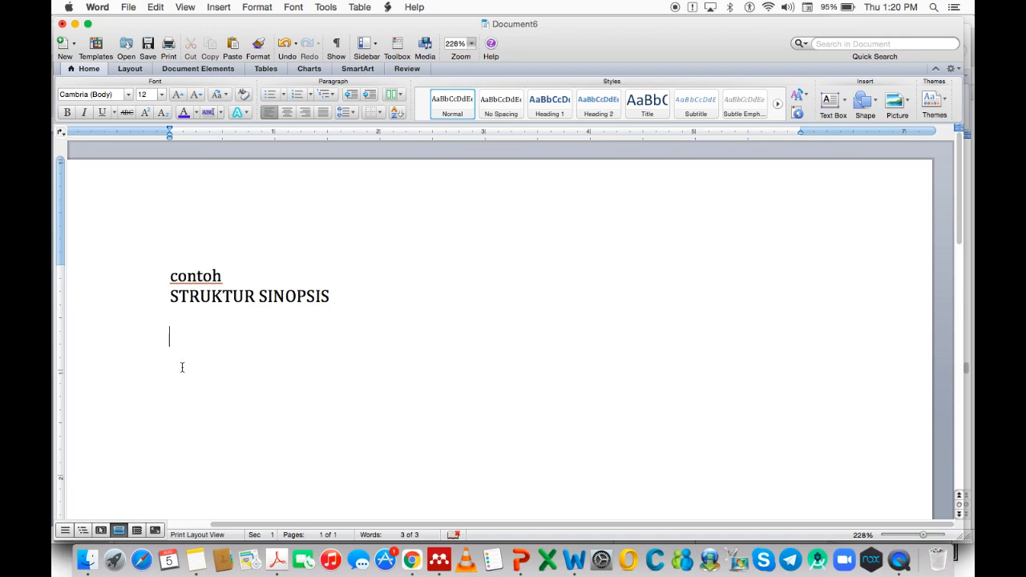
right_click(173, 335)
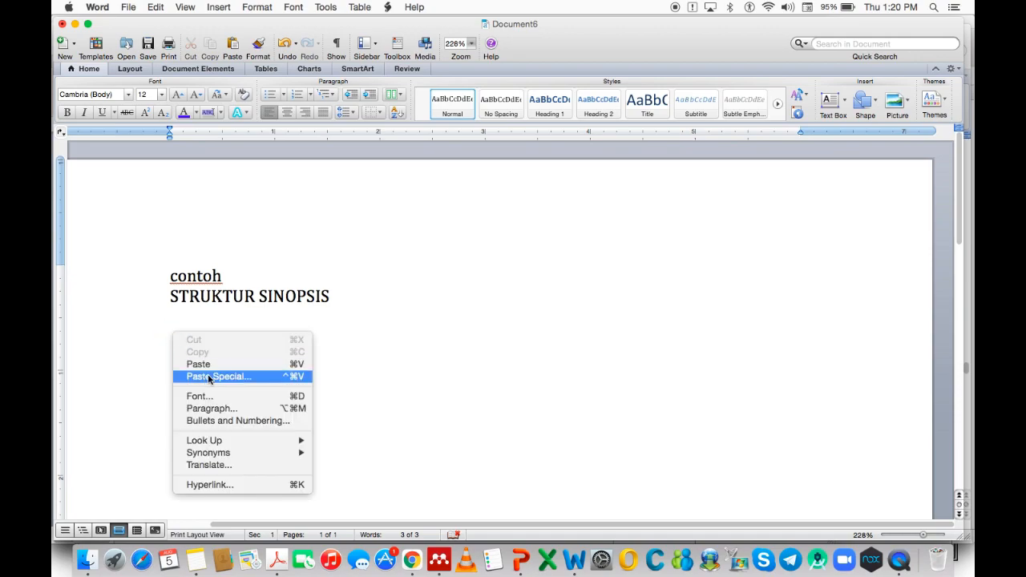
click(300, 387)
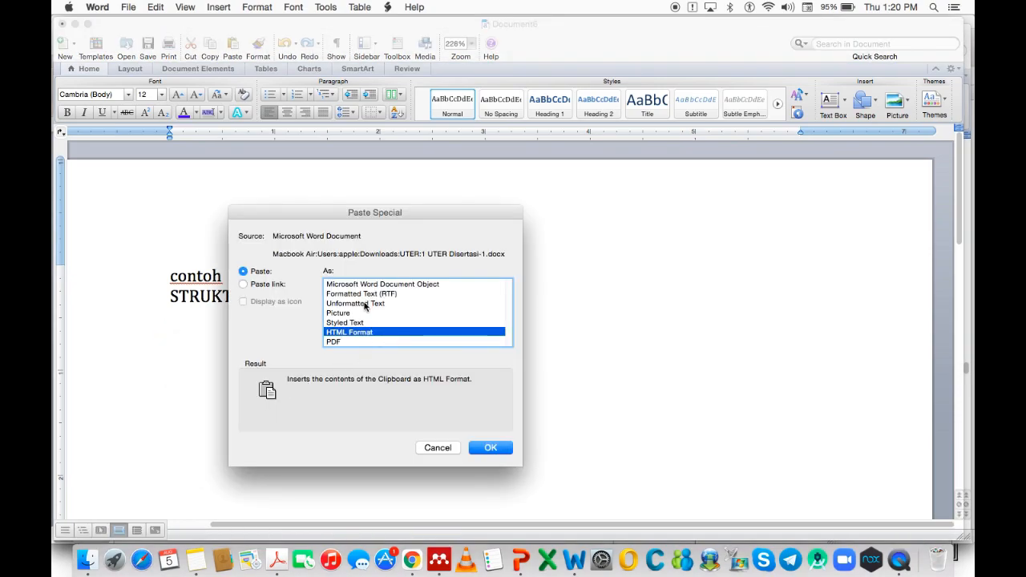
click(364, 304)
click(484, 449)
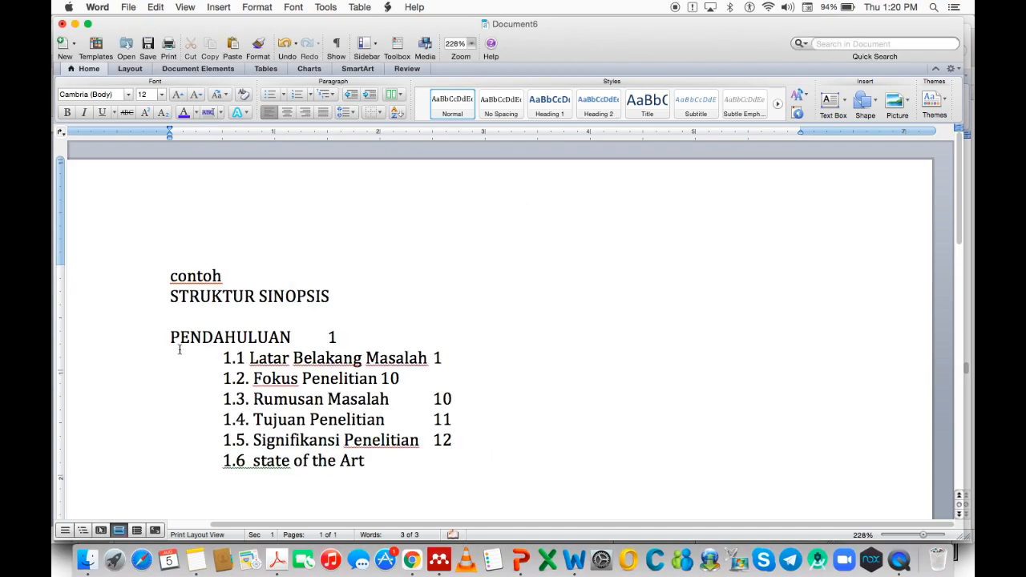
Delete the page numbers after PENDAHULUAN and each list item.
key(BackSpace)
click(445, 353)
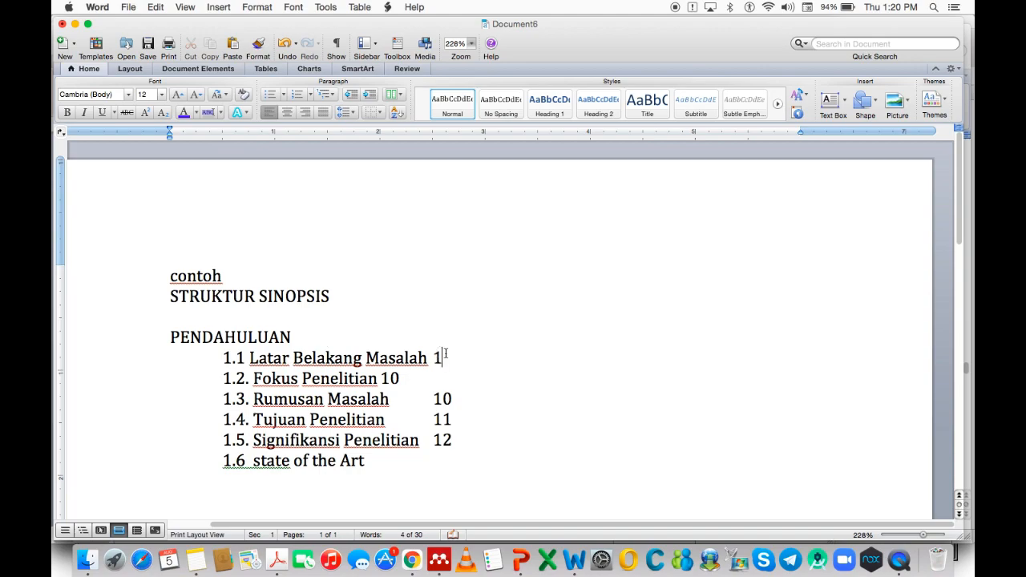
key(BackSpace)
key(BackSpace)
click(458, 398)
key(BackSpace)
key(BackSpace)
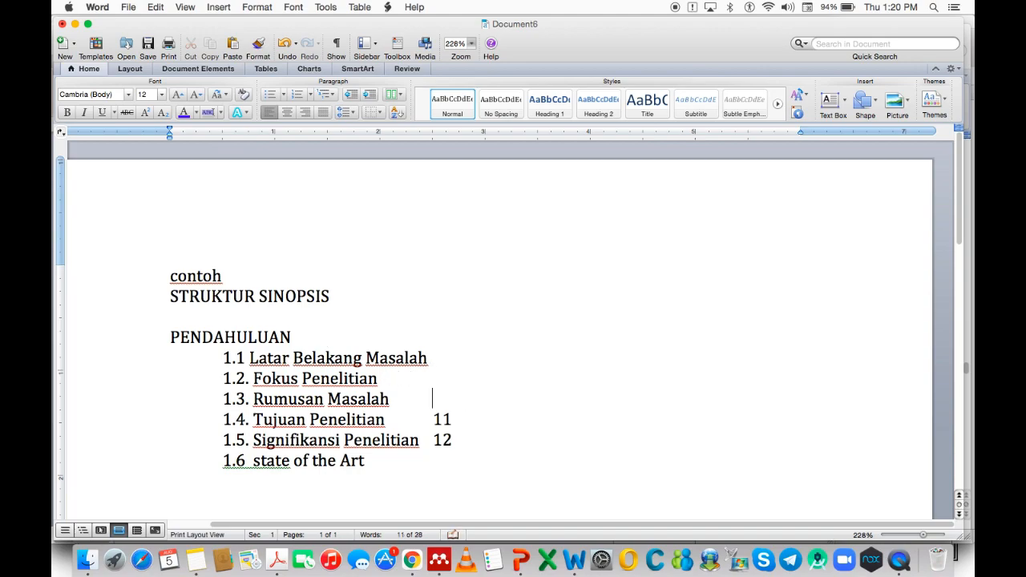
click(460, 437)
key(BackSpace)
key(BackSpace)
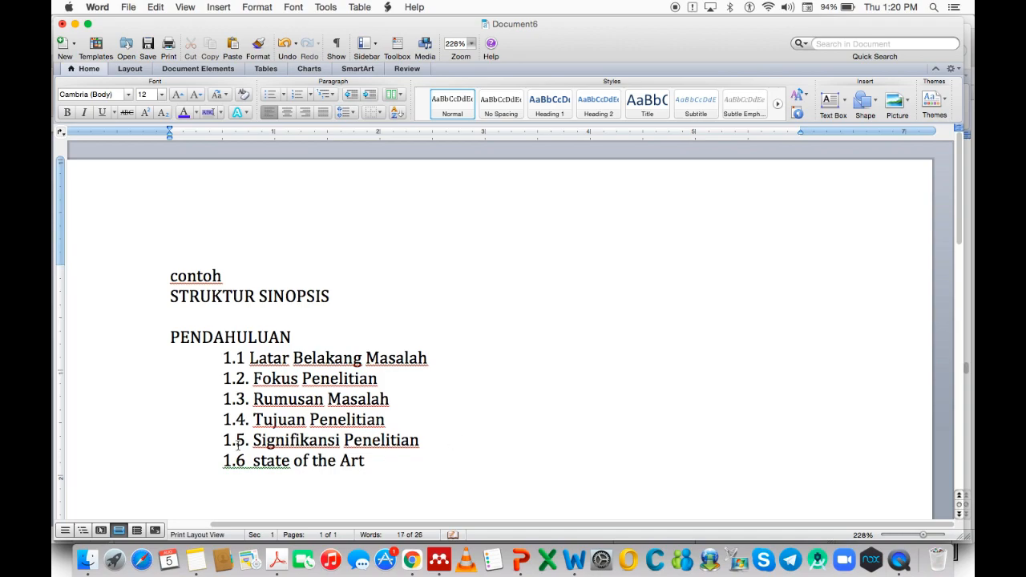
Renumber the first items to '1 Latar Belakang Masalah' and '2. Fokus Penelitian' at the margin.
click(246, 358)
key(BackSpace)
key(BackSpace)
click(253, 379)
key(BackSpace)
key(BackSpace)
key(BackSpace)
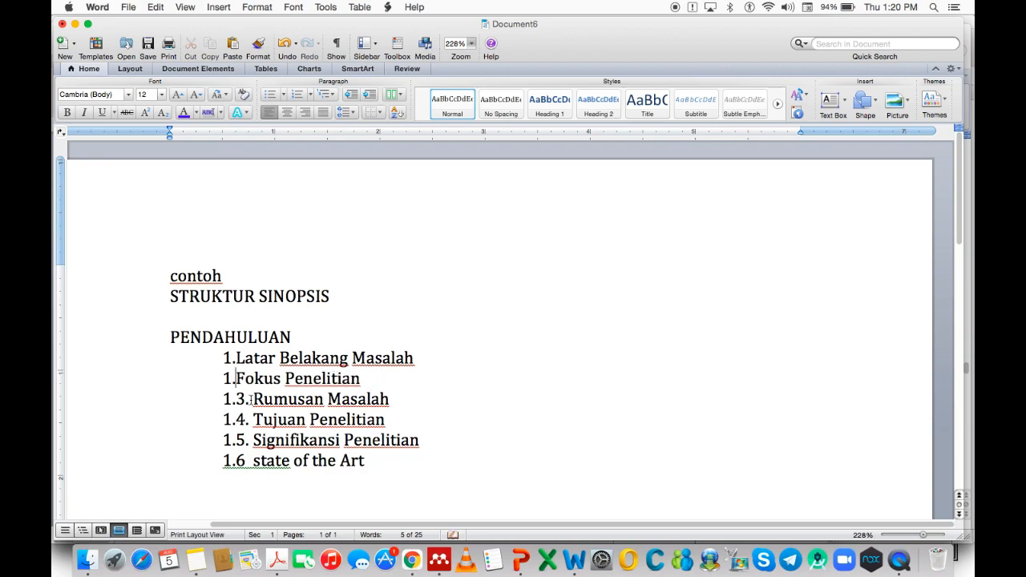
text(2.)
click(237, 358)
text(1)
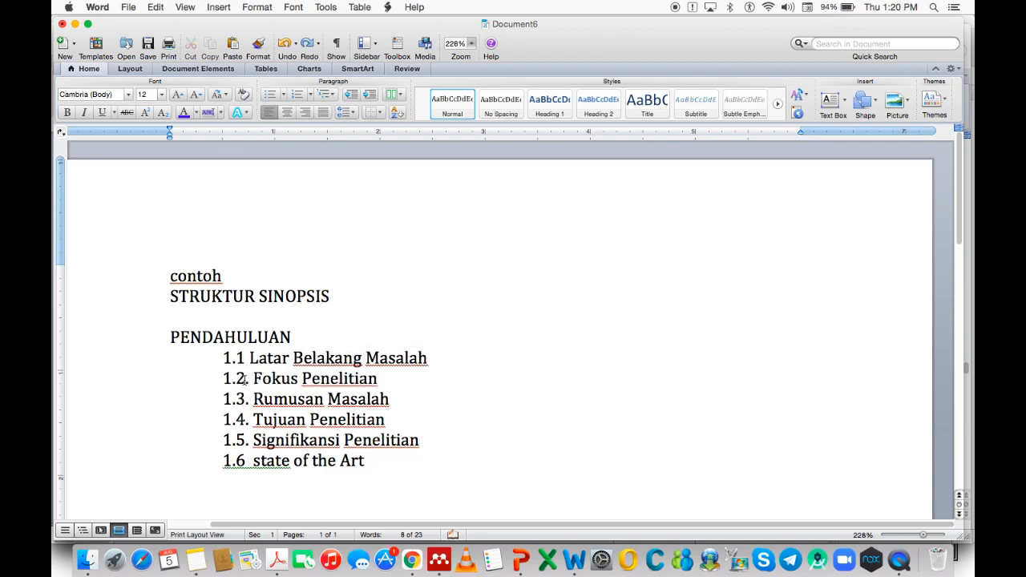
click(239, 357)
key(BackSpace)
key(BackSpace)
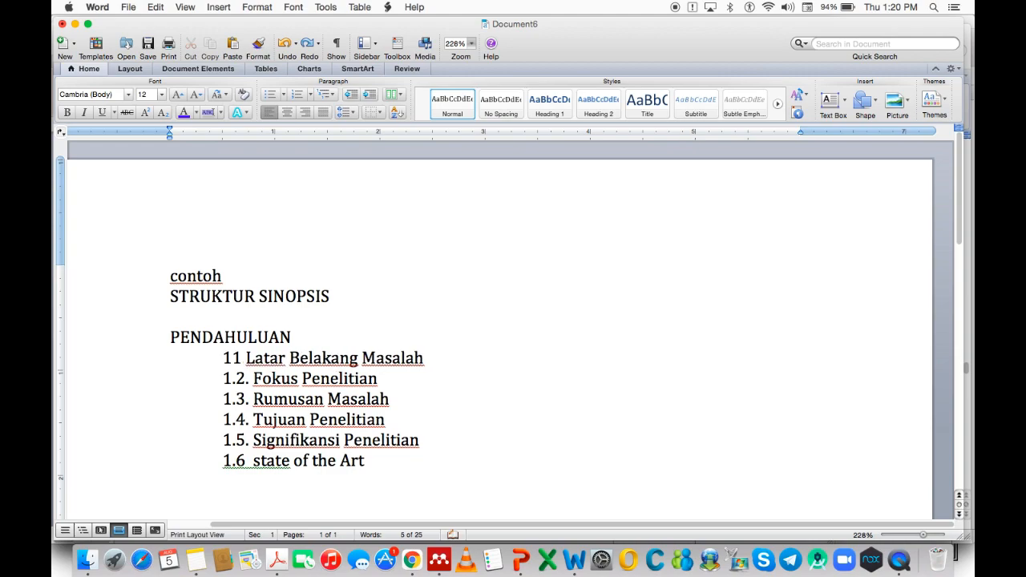
key(BackSpace)
Move items 2–6 to the margin, add a blank line after PENDAHULUAN, and open 1 UTER Disertasi-2.
click(234, 380)
key(BackSpace)
key(BackSpace)
key(BackSpace)
click(236, 399)
key(BackSpace)
key(BackSpace)
key(BackSpace)
click(238, 419)
key(BackSpace)
key(BackSpace)
key(BackSpace)
click(235, 440)
key(BackSpace)
key(BackSpace)
key(BackSpace)
click(236, 460)
key(BackSpace)
key(BackSpace)
key(BackSpace)
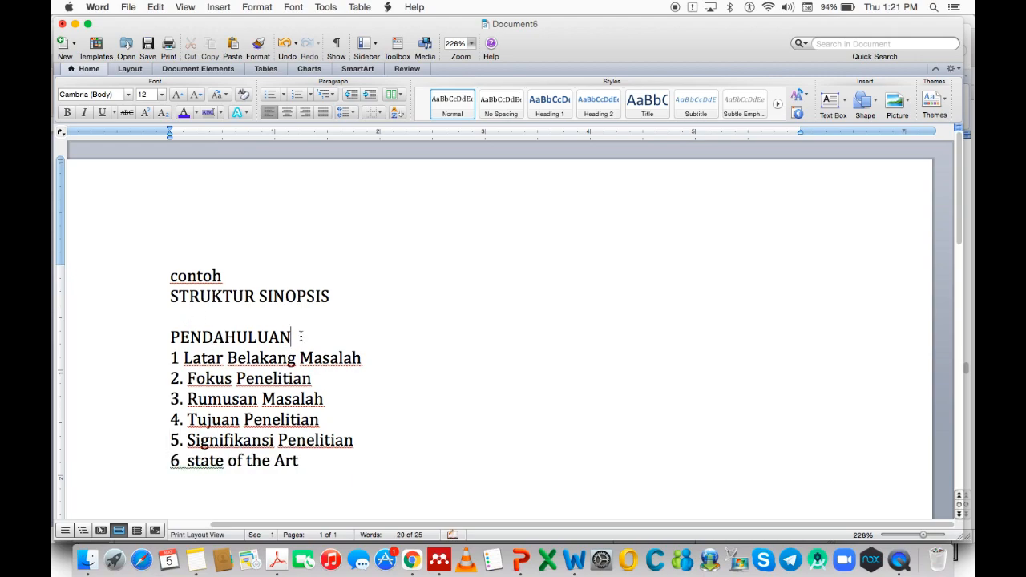
key(Return)
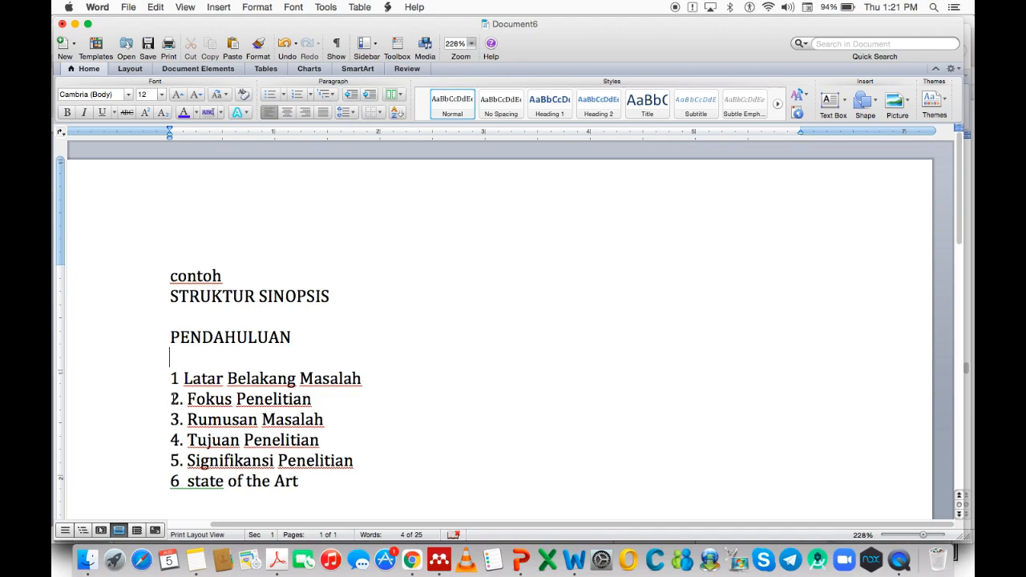
click(83, 565)
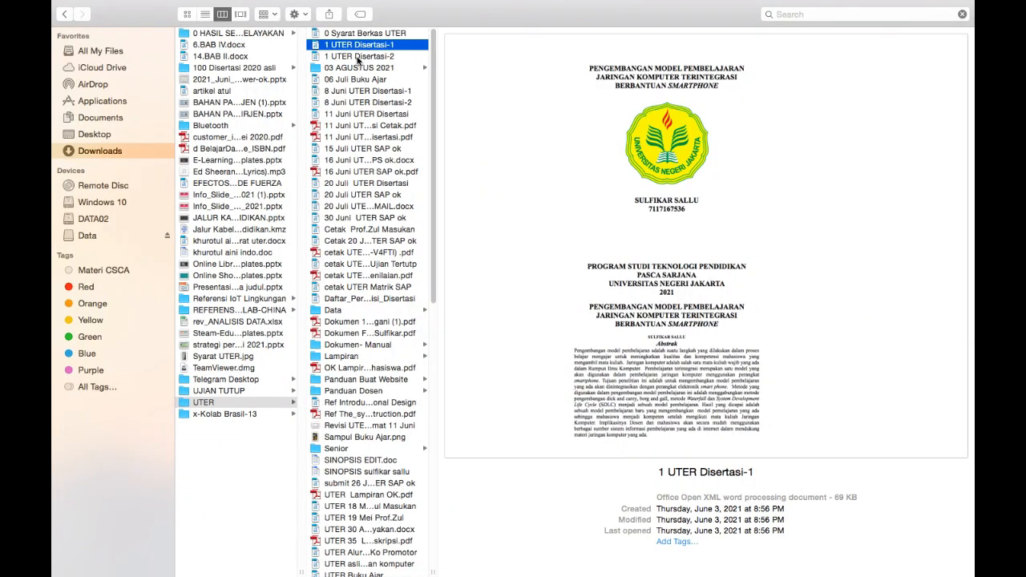
double_click(358, 57)
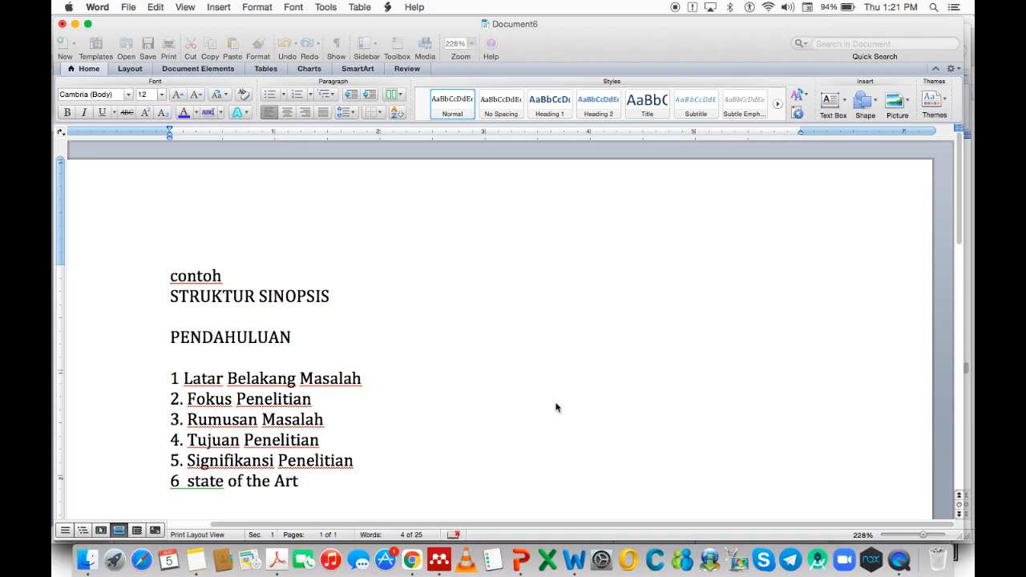
Copy the global-era education paragraphs and Knowledge Work figure, then show all Word windows.
scroll(557, 418, down, 5)
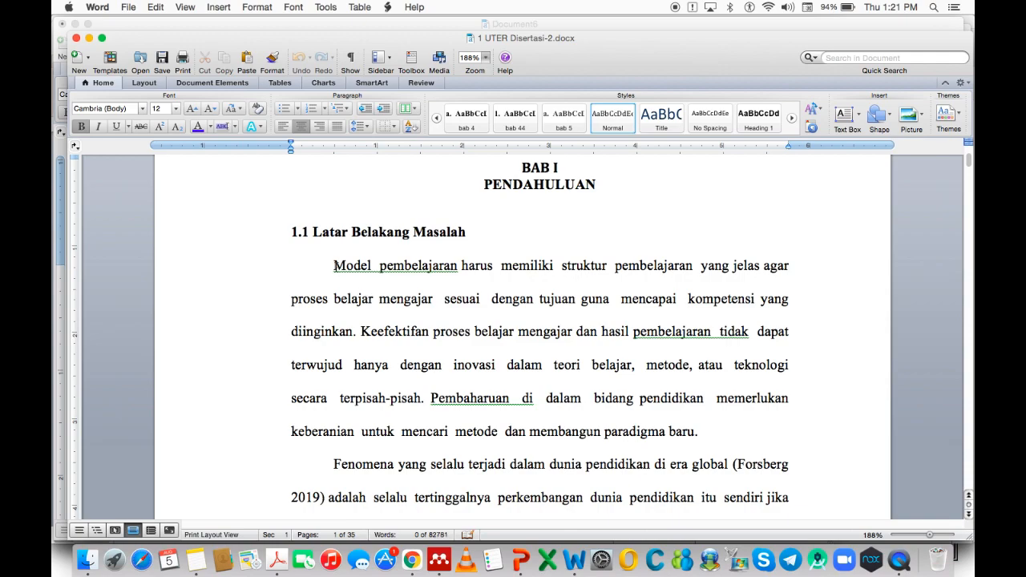
drag(333, 265, 717, 441)
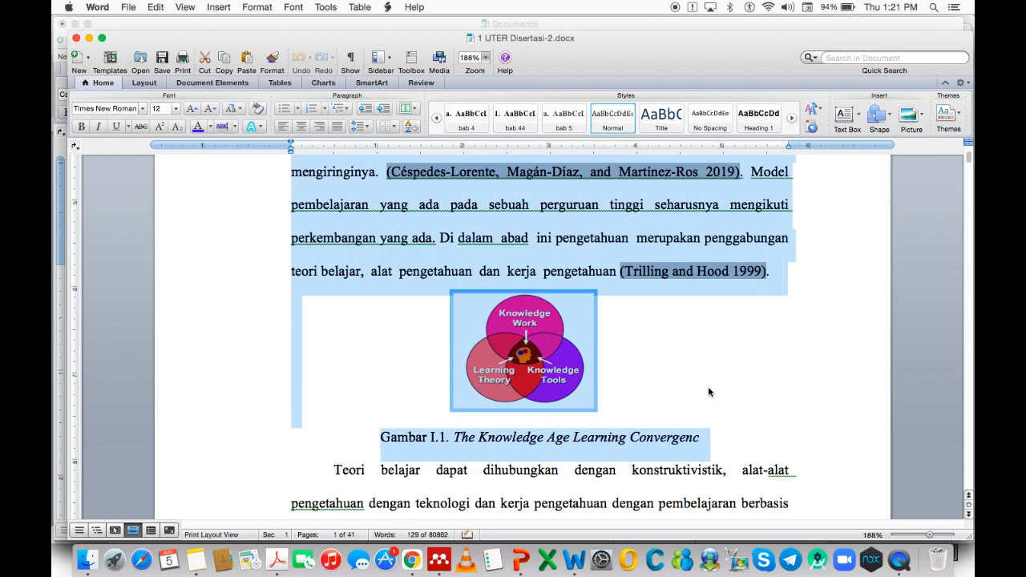
scroll(707, 386, up, 4)
scroll(736, 319, up, 1)
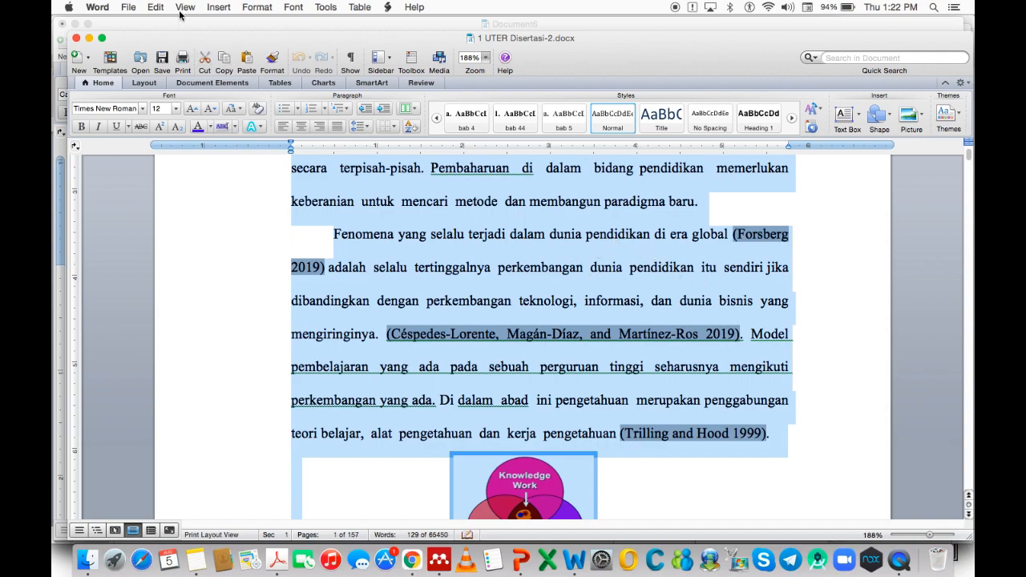
click(154, 9)
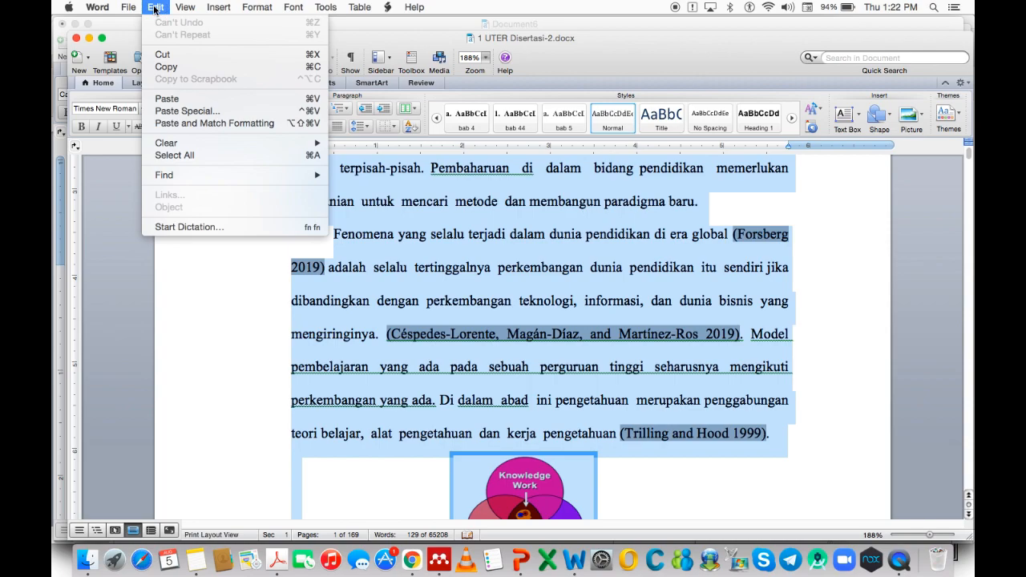
click(168, 68)
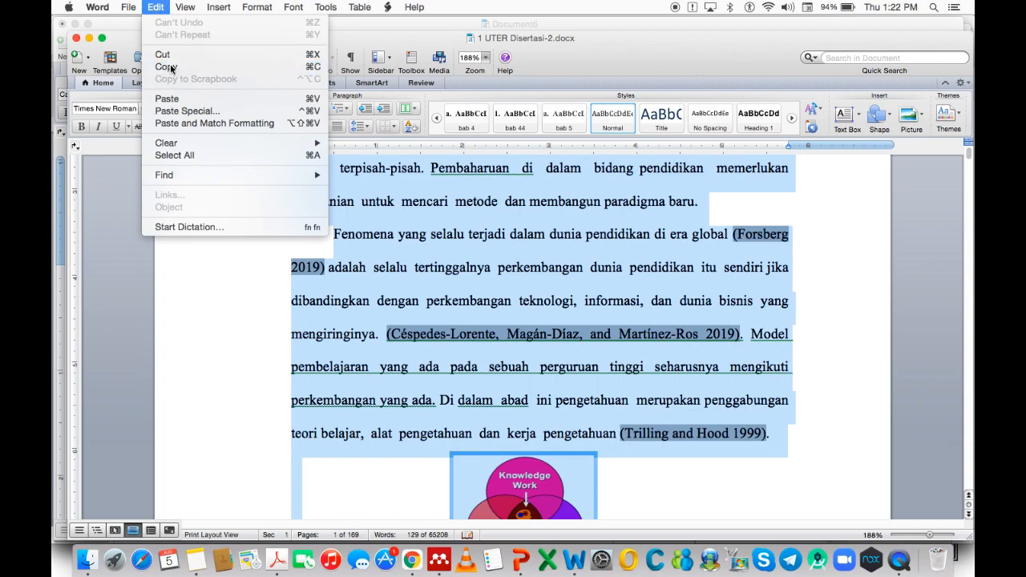
right_click(577, 555)
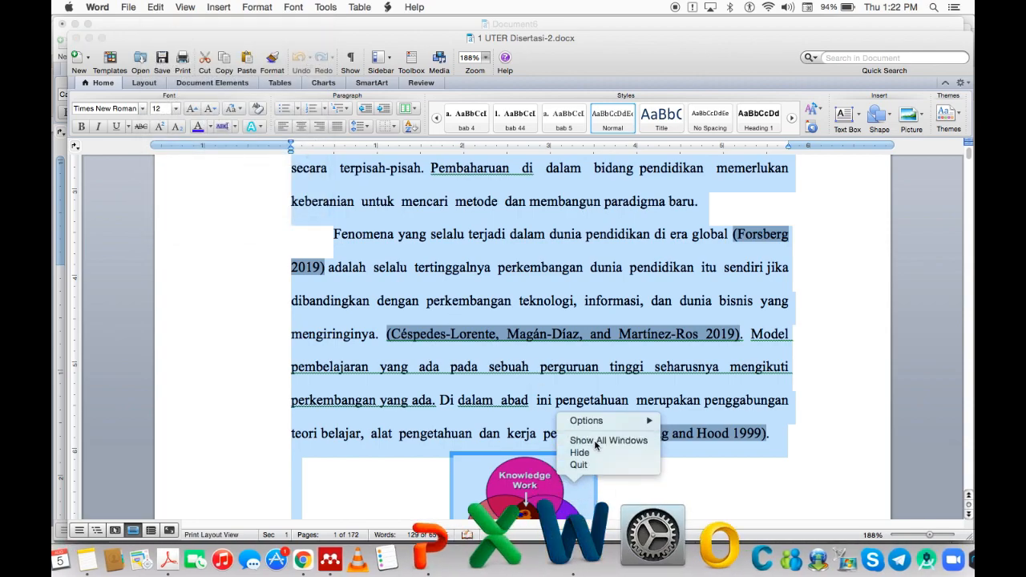
click(598, 440)
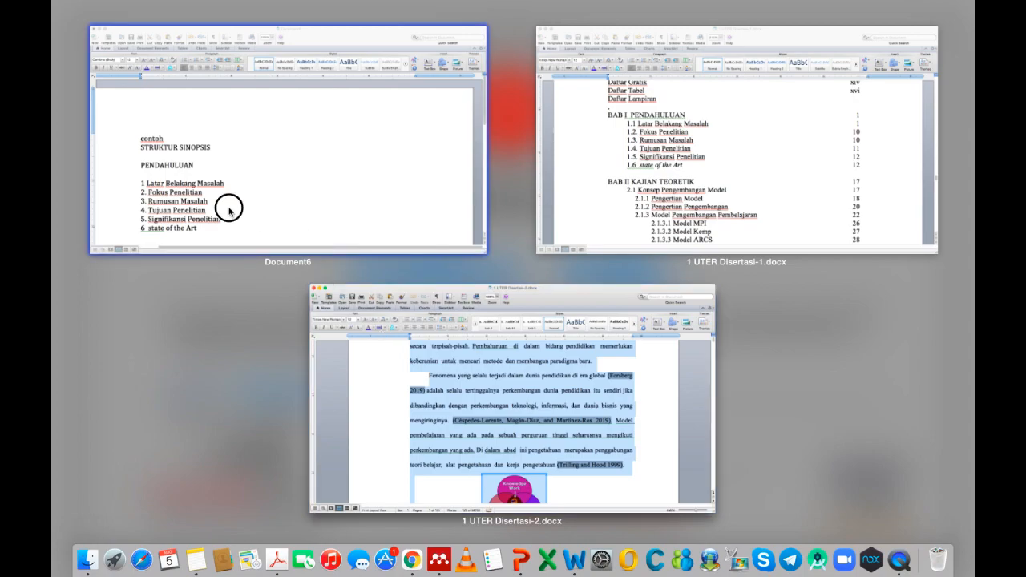
Back in Document6, open an empty line beneath '1 Latar Belakang Masalah'.
click(229, 208)
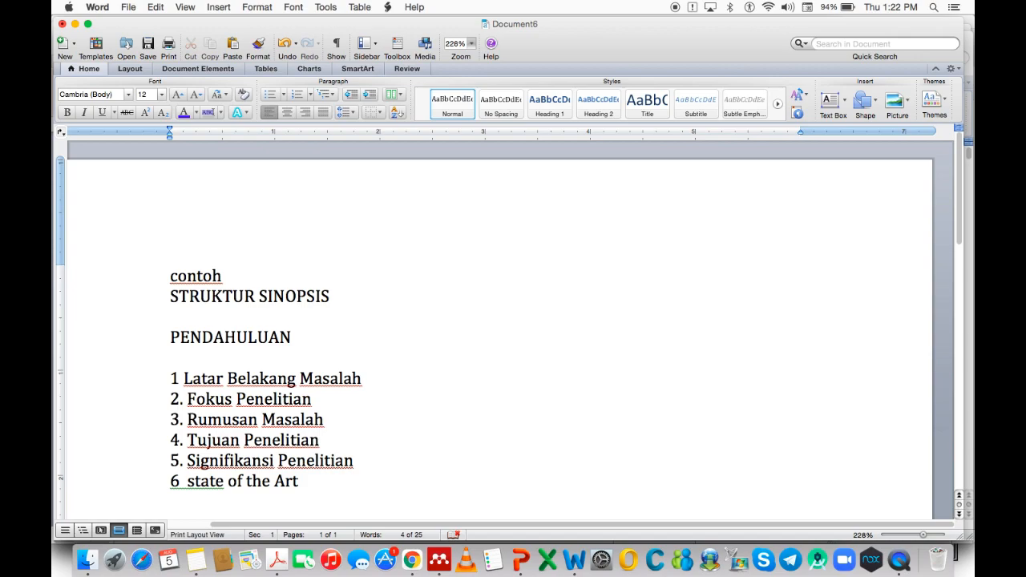
click(381, 380)
key(Return)
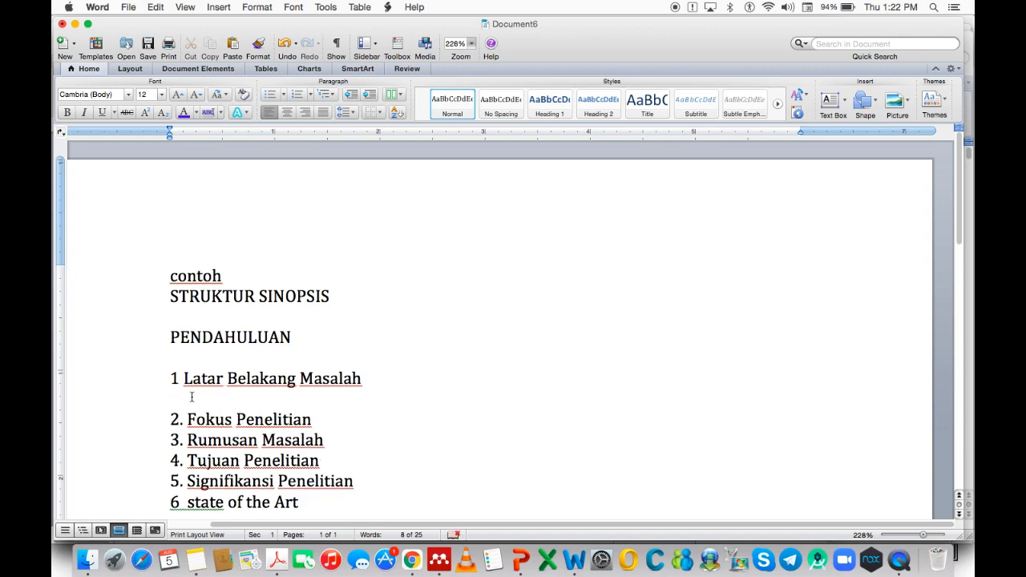
right_click(192, 396)
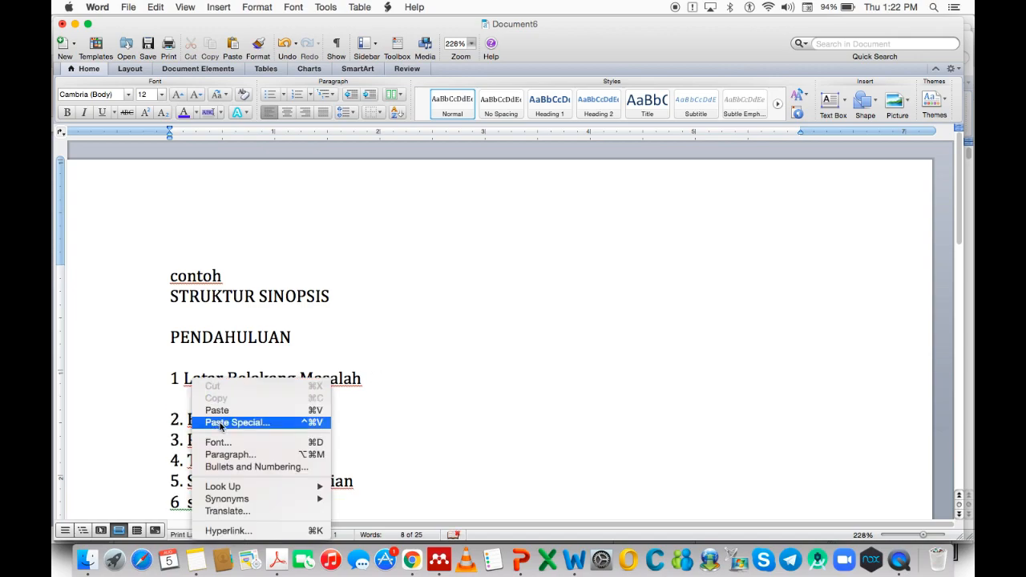
Replace the formatted paste with an Unformatted Text paste of the background paragraphs.
click(223, 412)
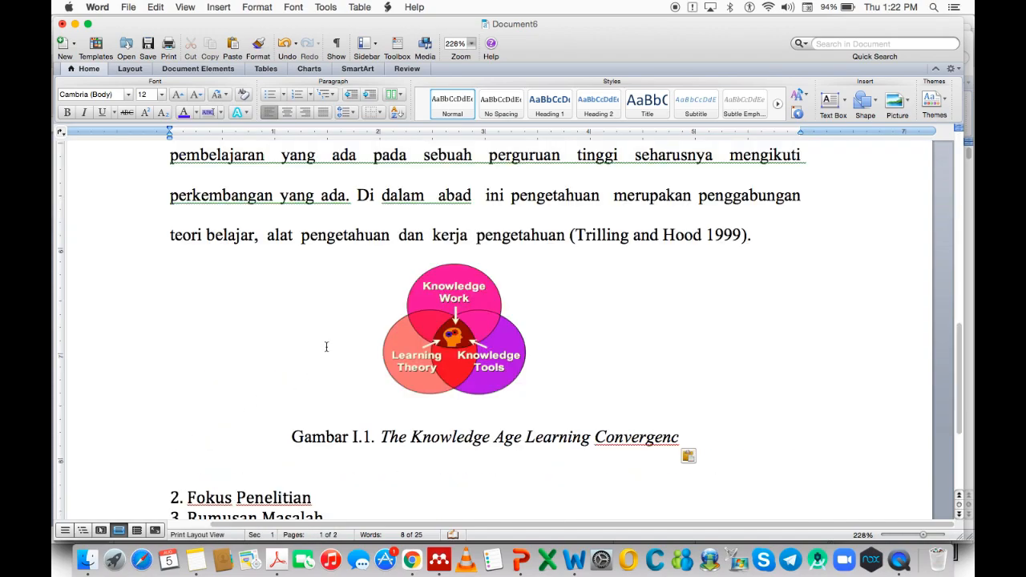
key(super+z)
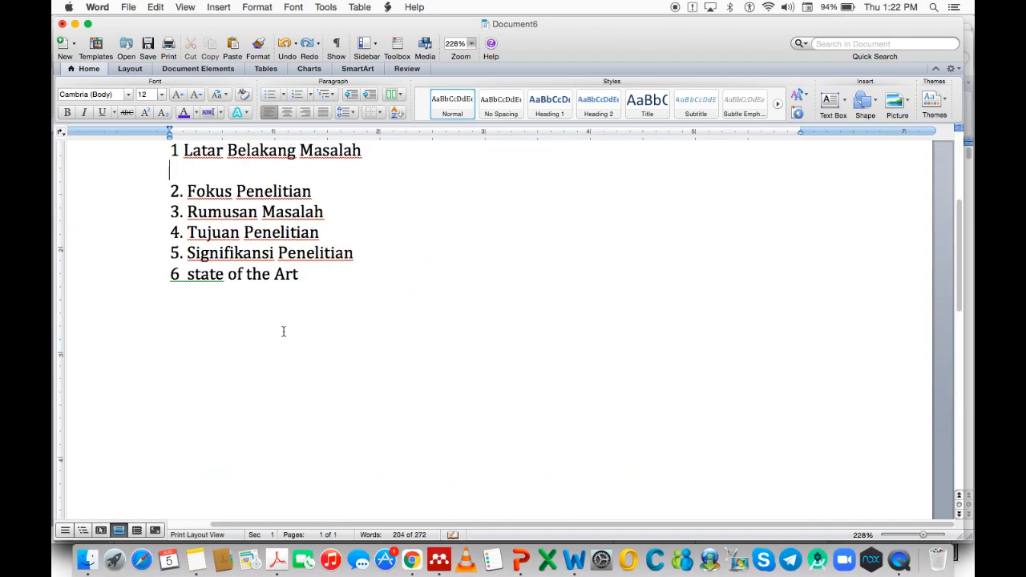
right_click(176, 167)
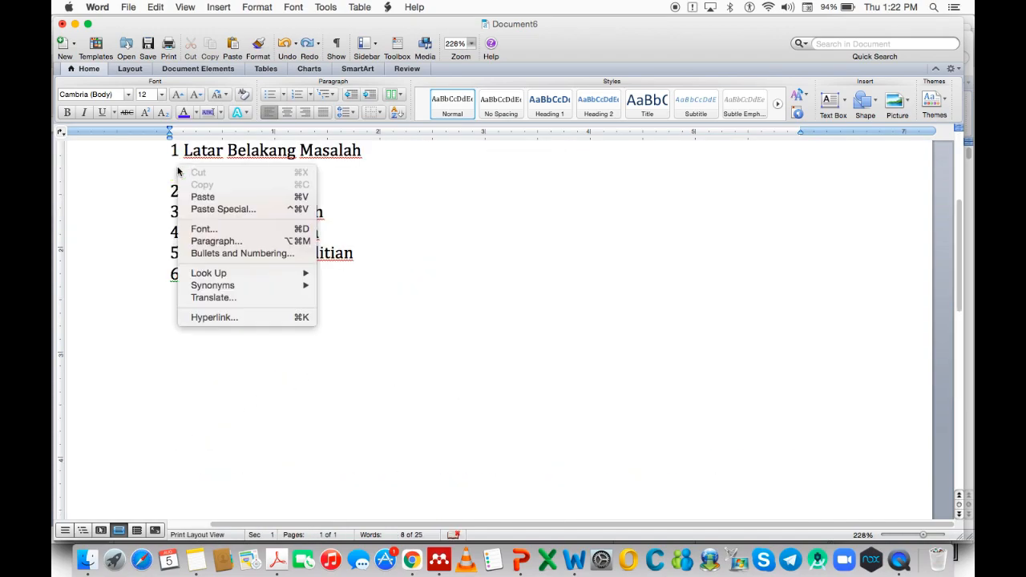
click(206, 211)
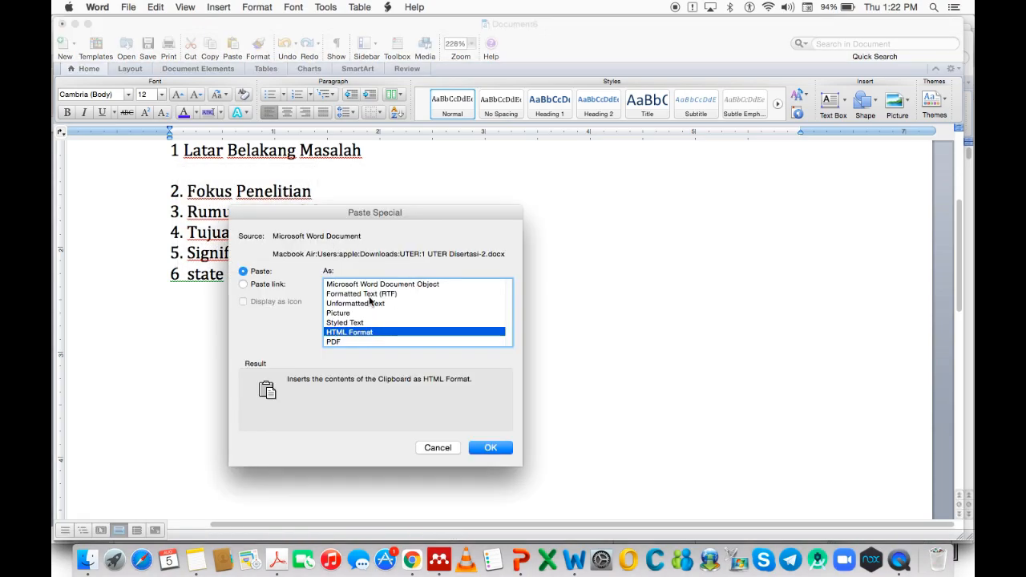
click(371, 305)
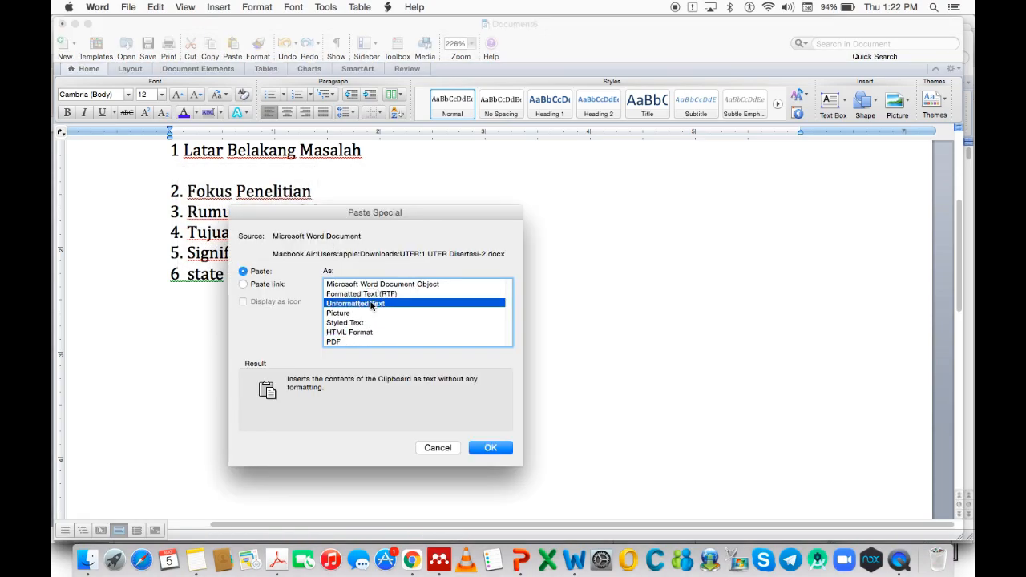
click(497, 451)
scroll(492, 418, down, 3)
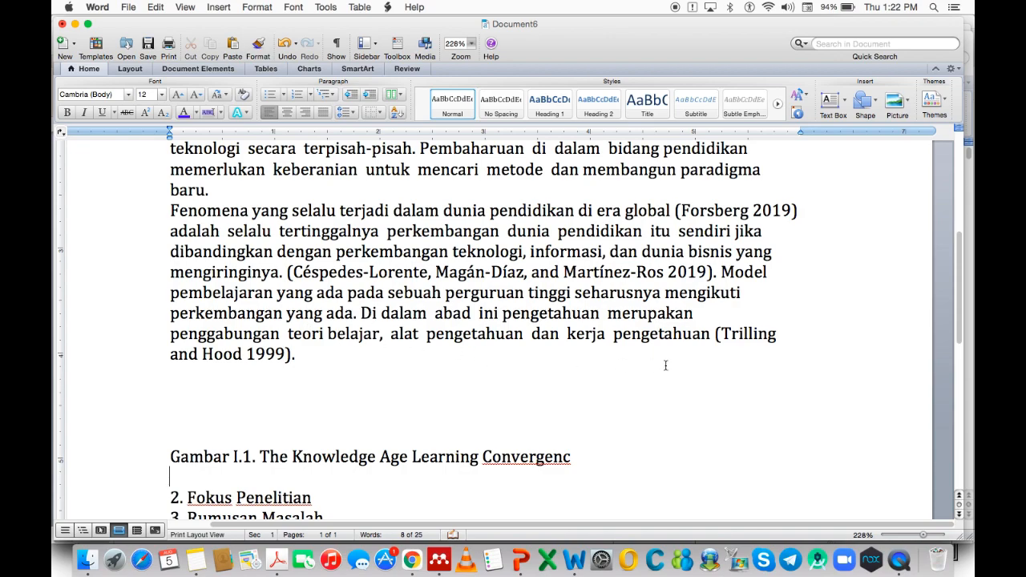
scroll(609, 362, up, 5)
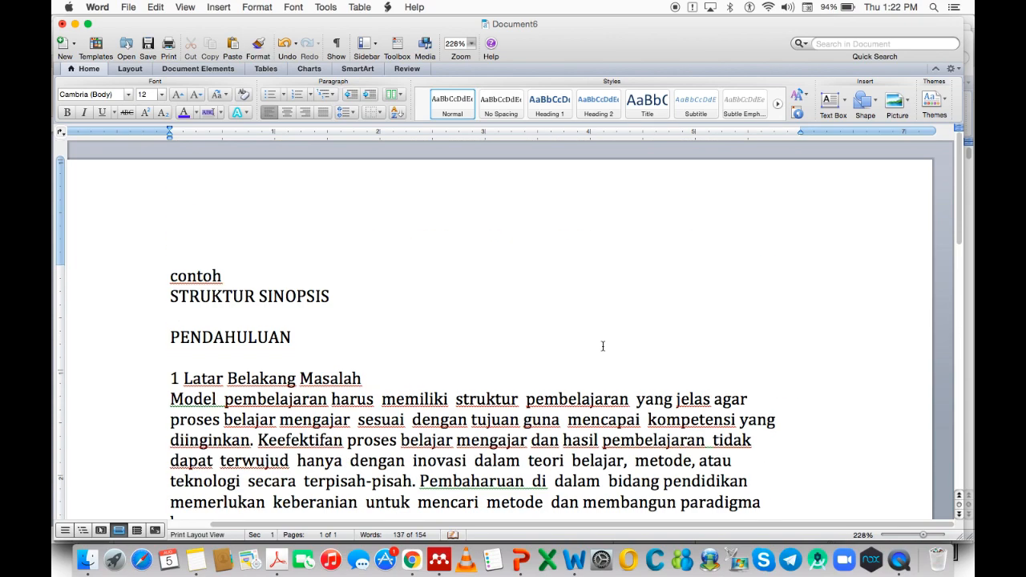
scroll(609, 362, down, 10)
scroll(610, 363, up, 12)
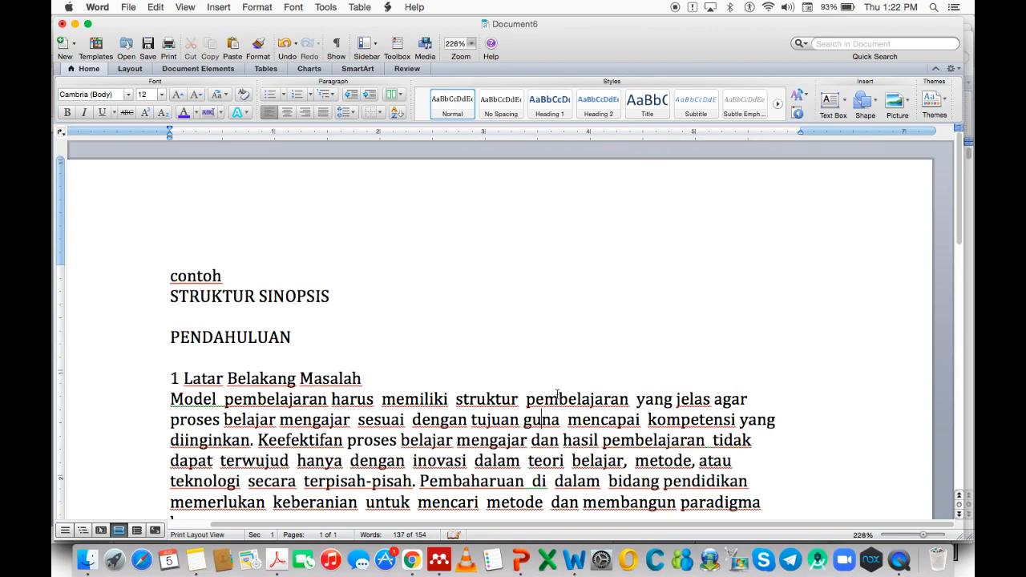
scroll(558, 397, down, 10)
scroll(505, 215, up, 2)
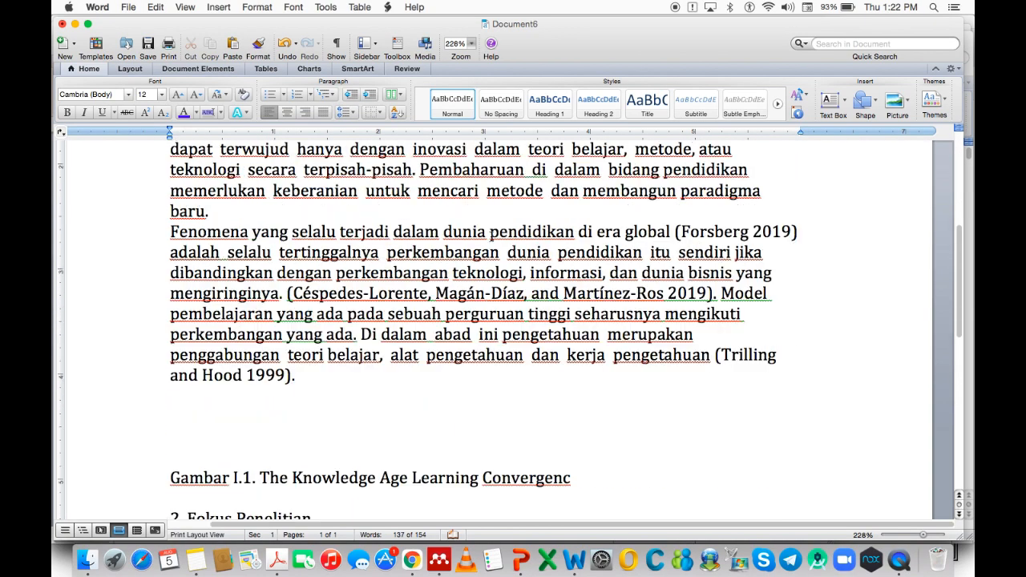
drag(417, 191, 486, 264)
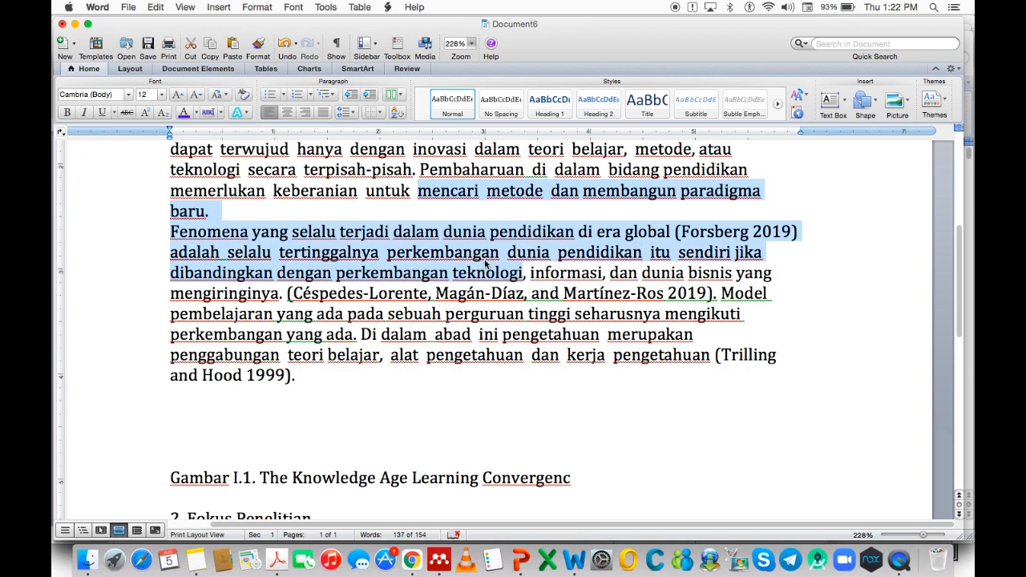
key(super+j)
scroll(486, 264, up, 6)
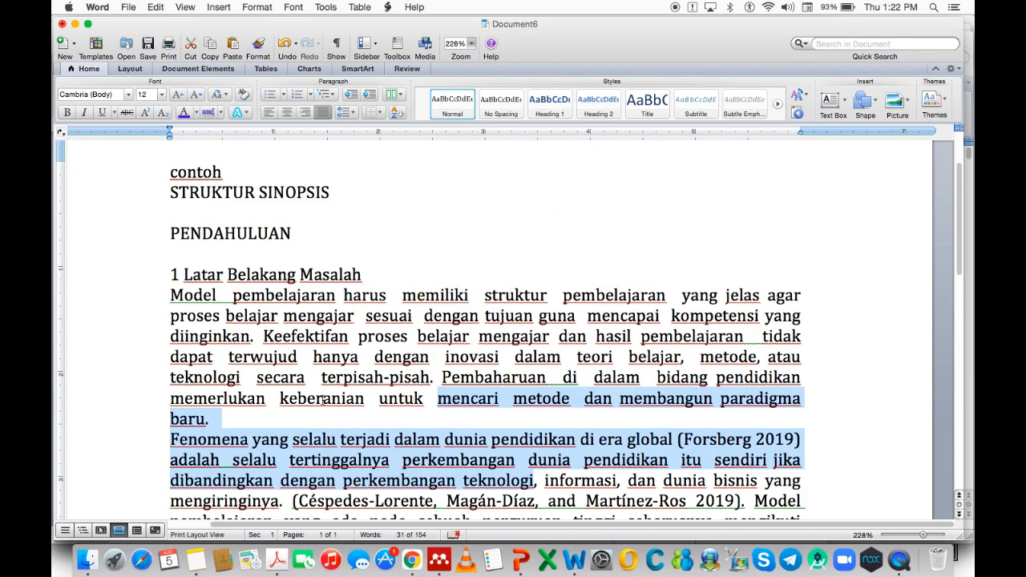
scroll(380, 440, down, 4)
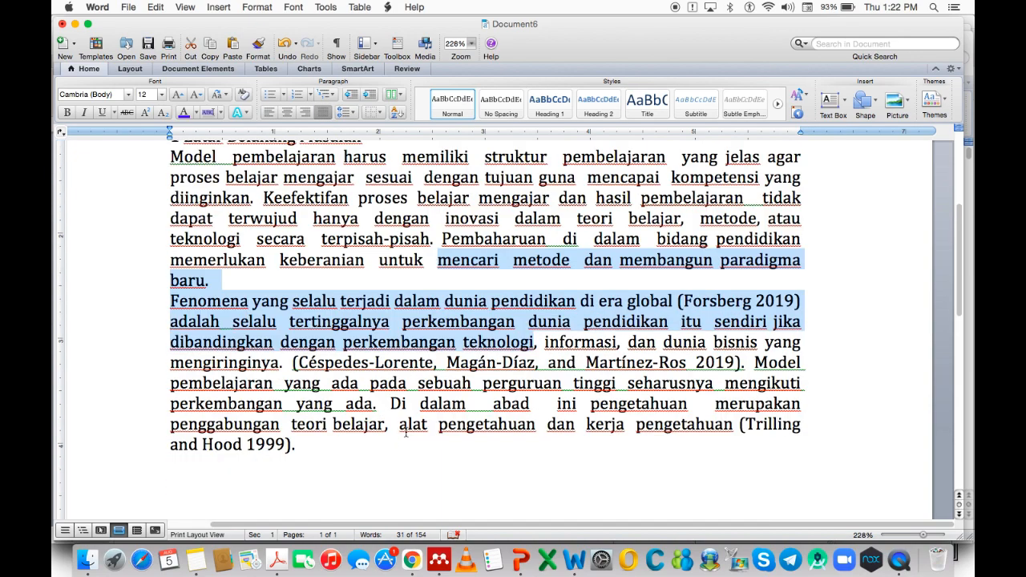
click(354, 449)
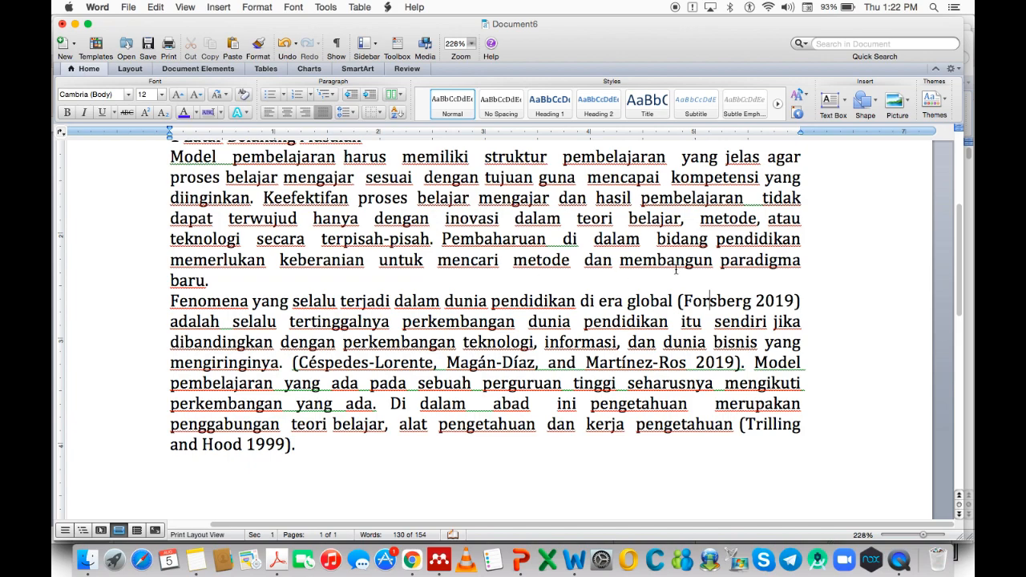
scroll(675, 269, up, 2)
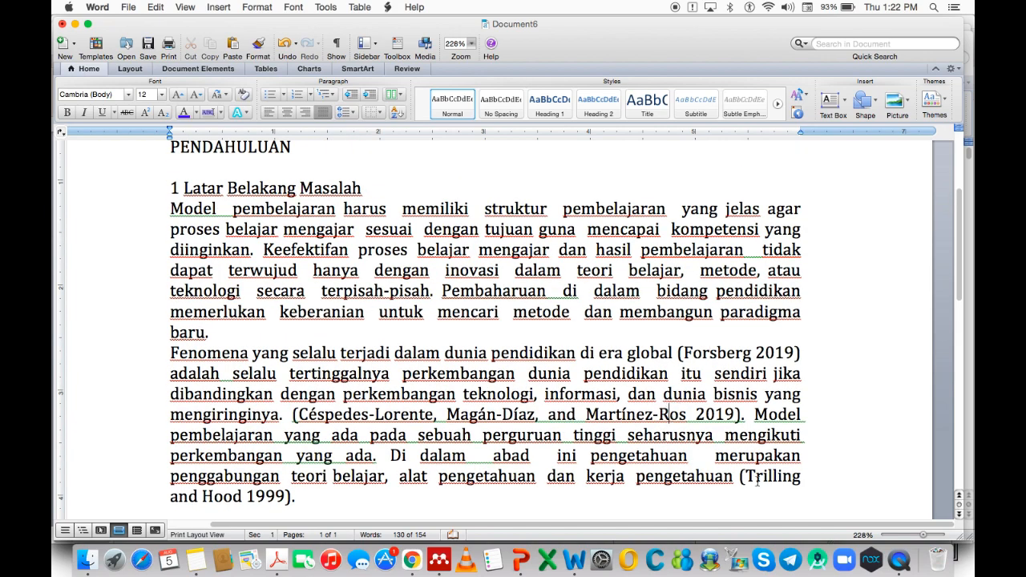
scroll(664, 415, down, 2)
scroll(604, 491, down, 1)
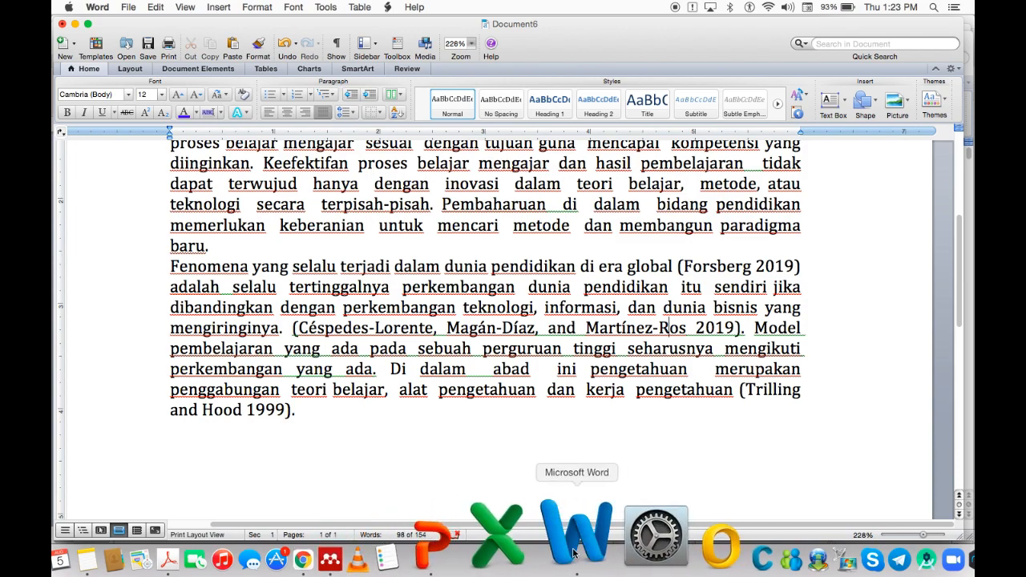
Copy the Knowledge Age Venn diagram from 1 UTER Disertasi-2.docx.
right_click(573, 551)
click(589, 446)
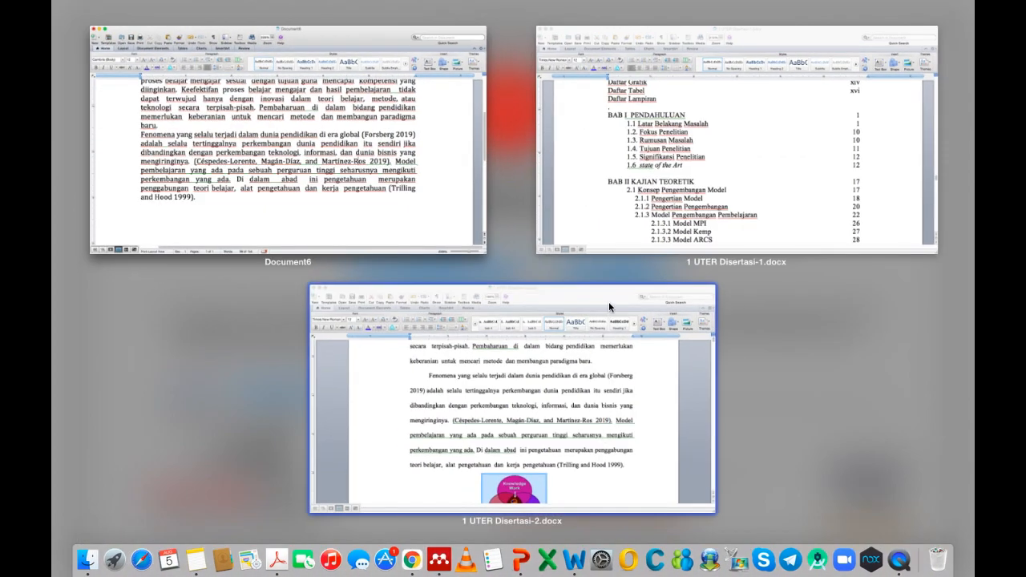
click(578, 469)
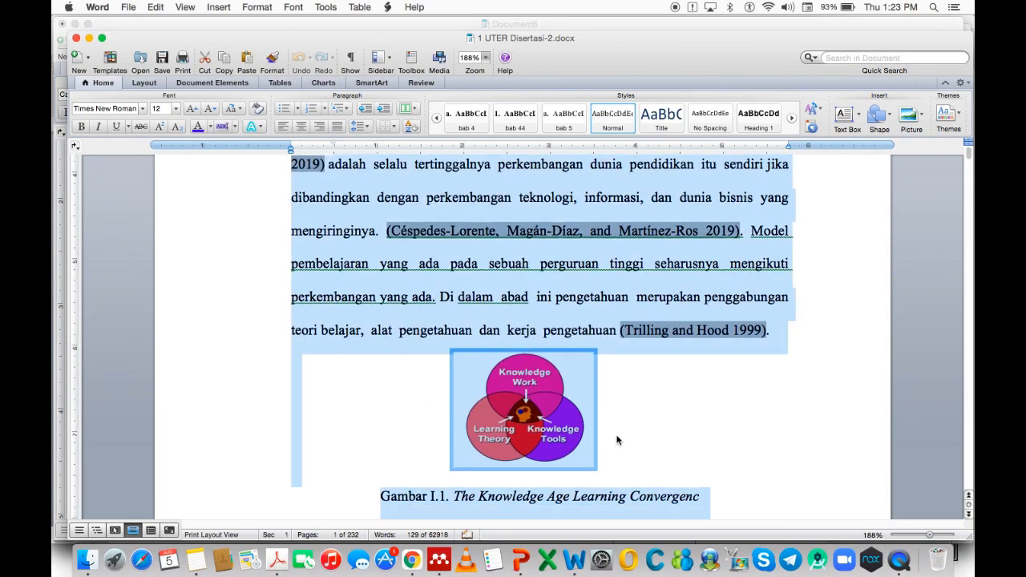
click(614, 408)
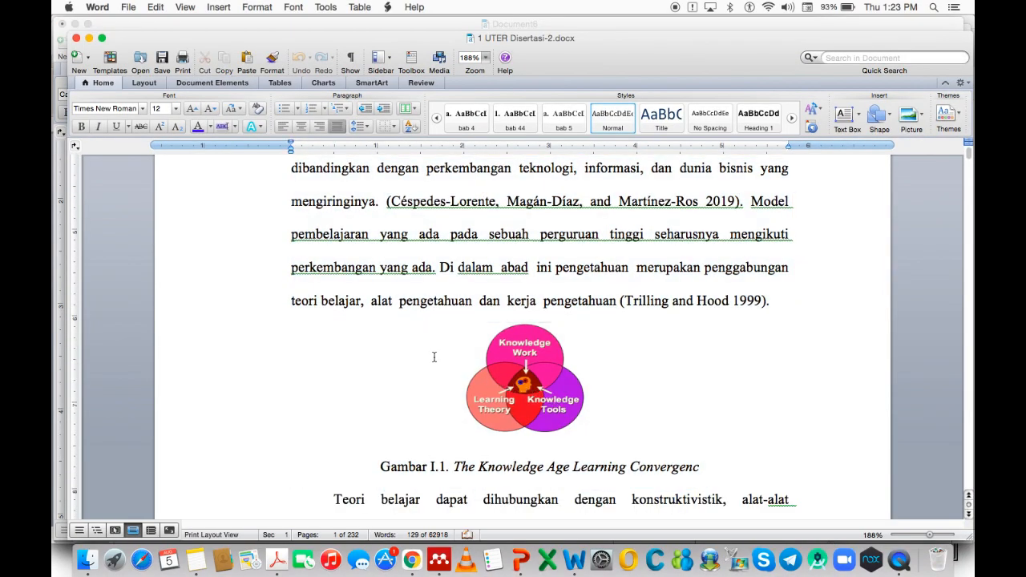
click(511, 375)
key(super+c)
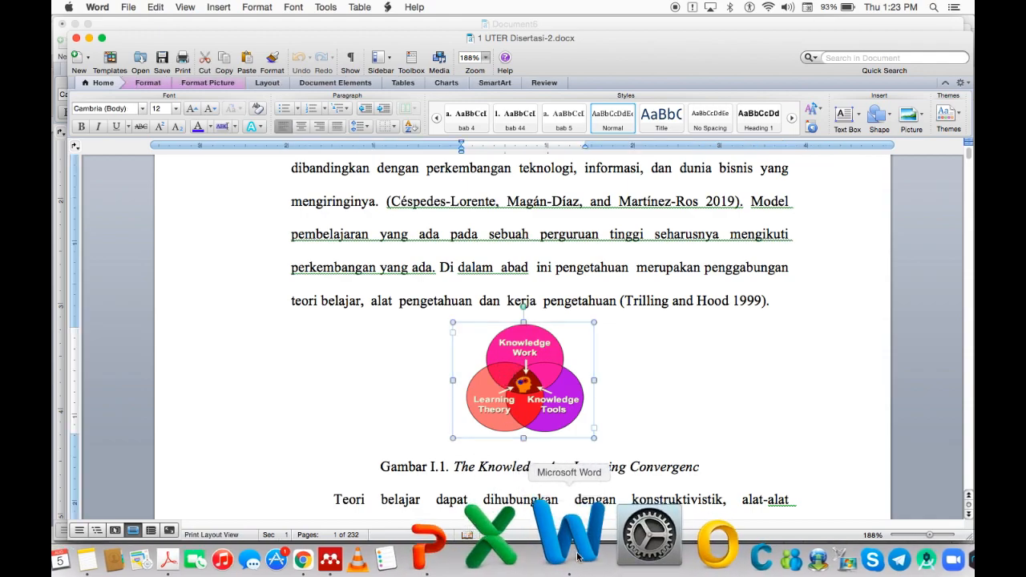
Return to Document6 with the cursor after the last background paragraph.
right_click(569, 535)
click(600, 444)
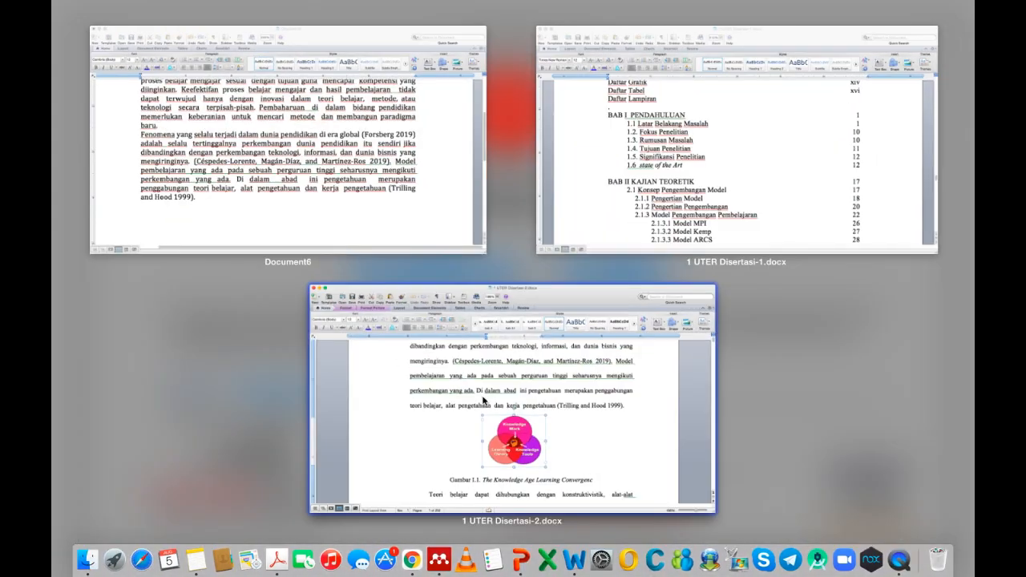
click(337, 220)
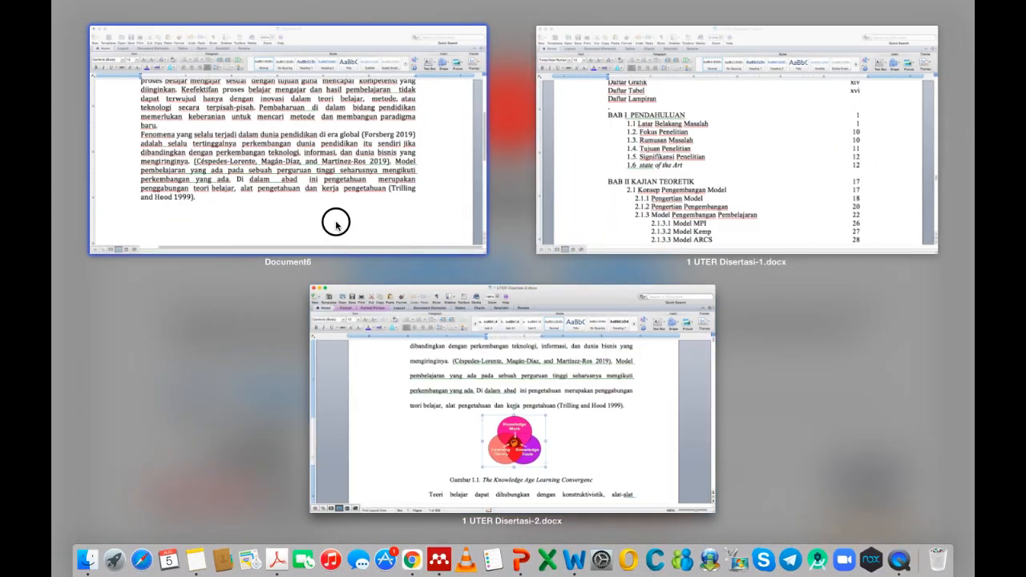
click(353, 411)
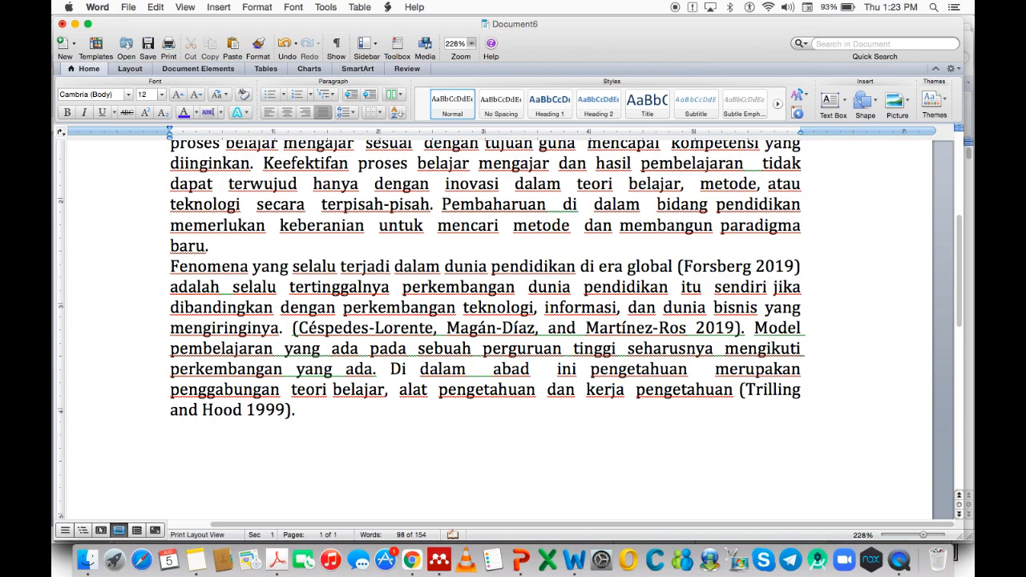
Paste the Venn diagram and move it above the Gambar I.1 caption.
scroll(584, 385, down, 10)
click(521, 385)
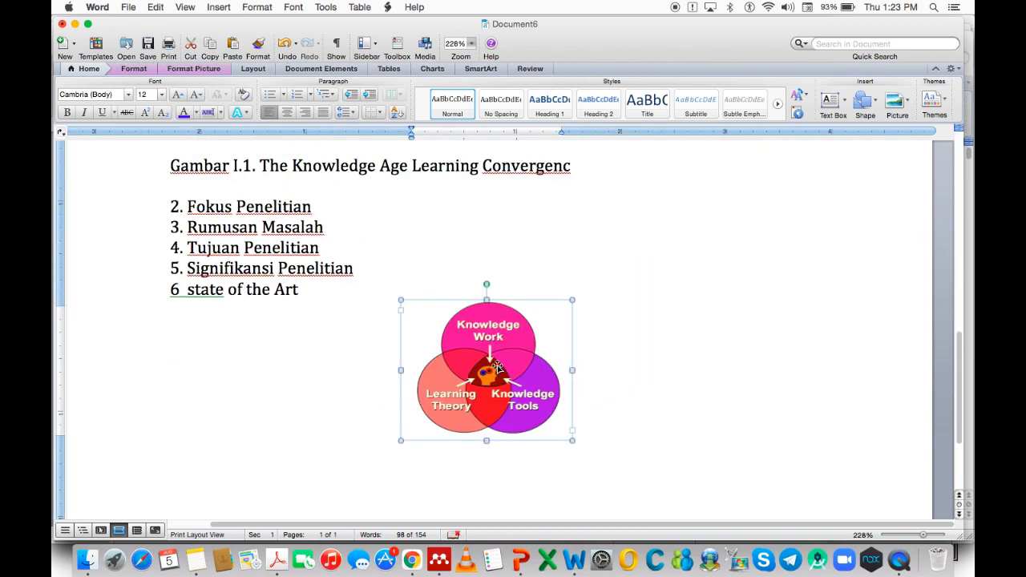
key(super+v)
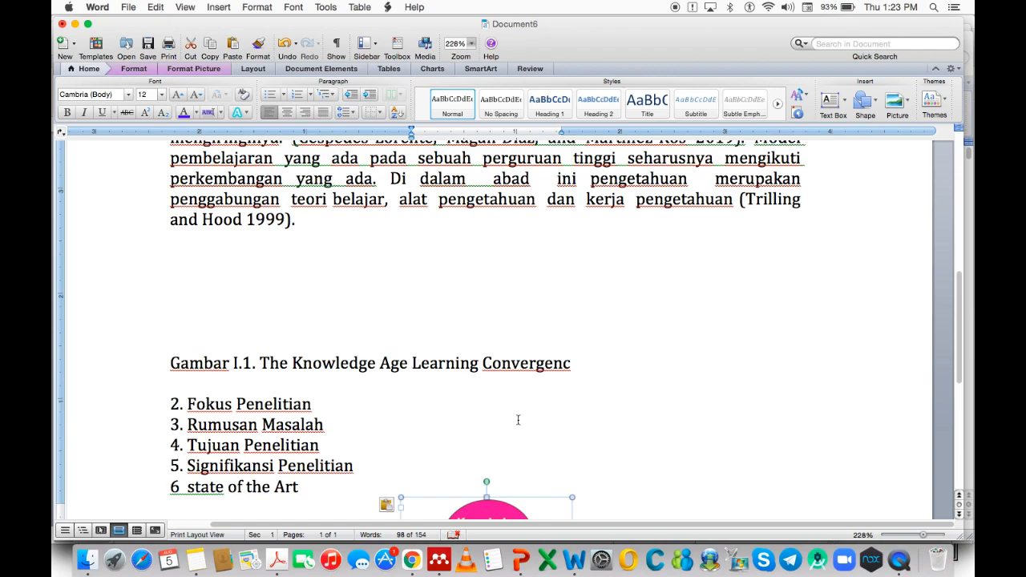
drag(538, 504, 533, 224)
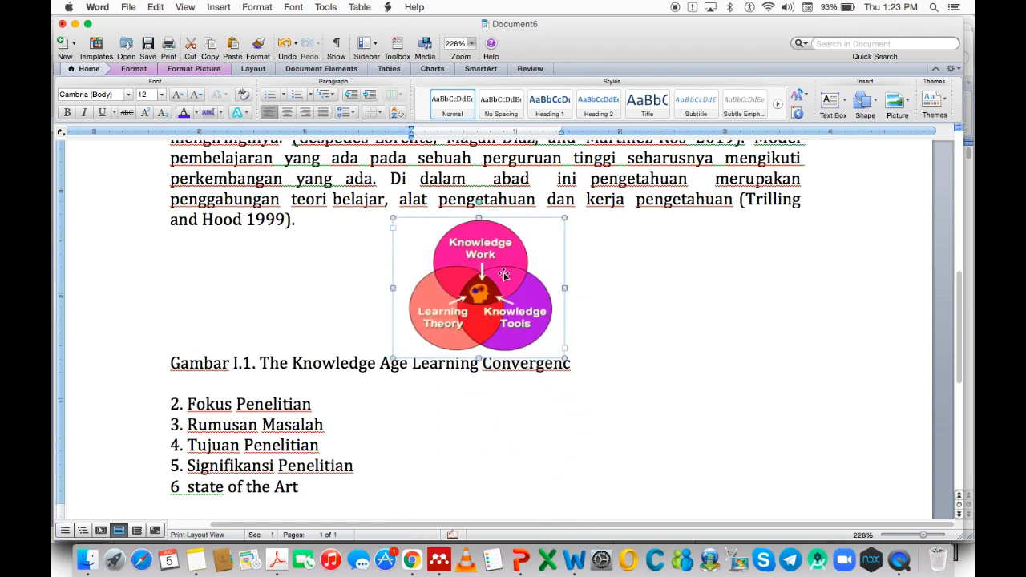
Centre the Gambar I.1 caption and add a blank line after '2. Fokus Penelitian'.
click(376, 366)
key(super+e)
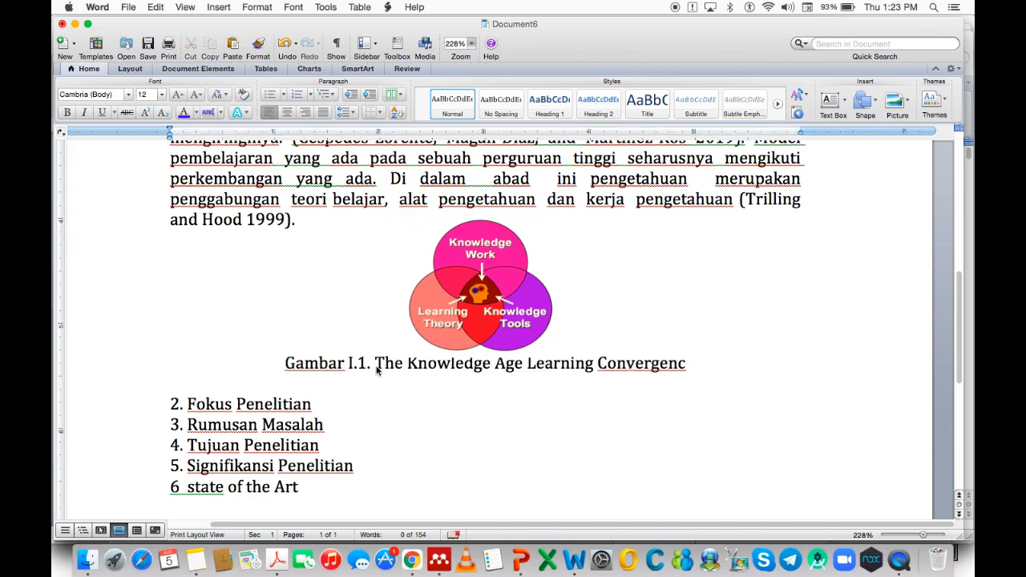
click(331, 408)
key(Return)
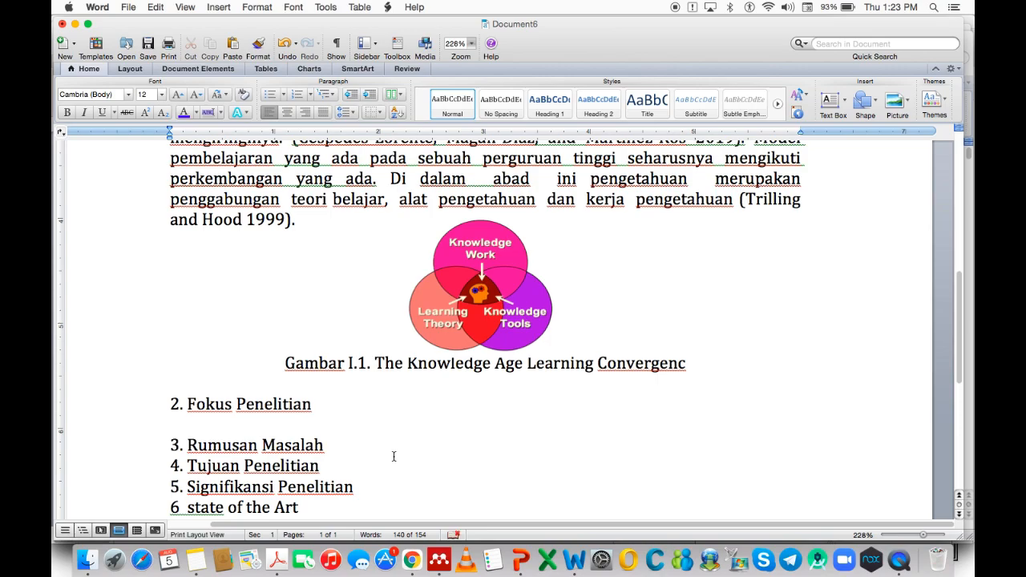
Copy the 'Terdapat 4 hal' paragraph and its four-item list from 1 UTER Disertasi-2.docx.
right_click(575, 547)
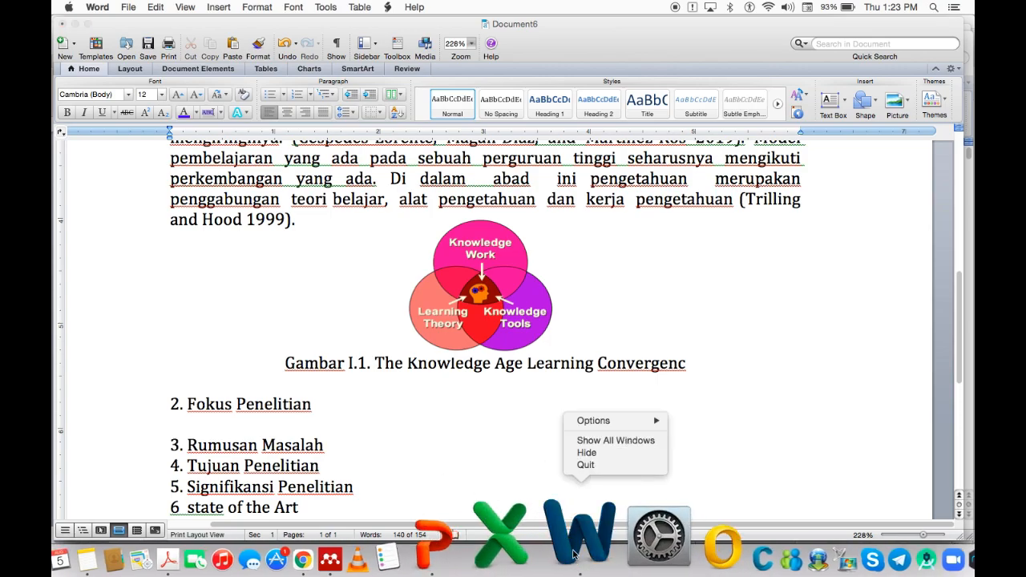
click(584, 442)
click(484, 407)
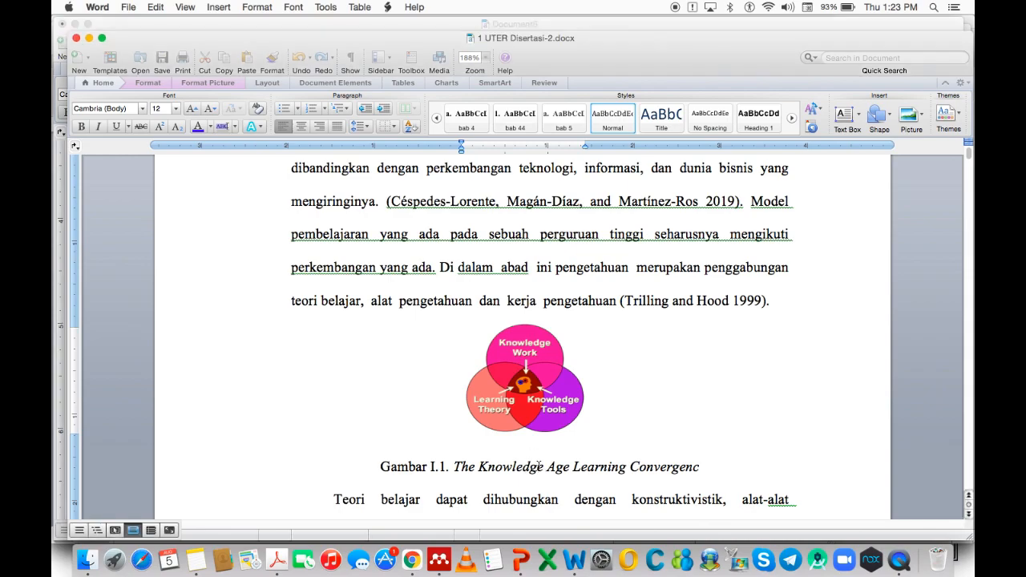
scroll(542, 472, down, 10)
scroll(546, 473, down, 5)
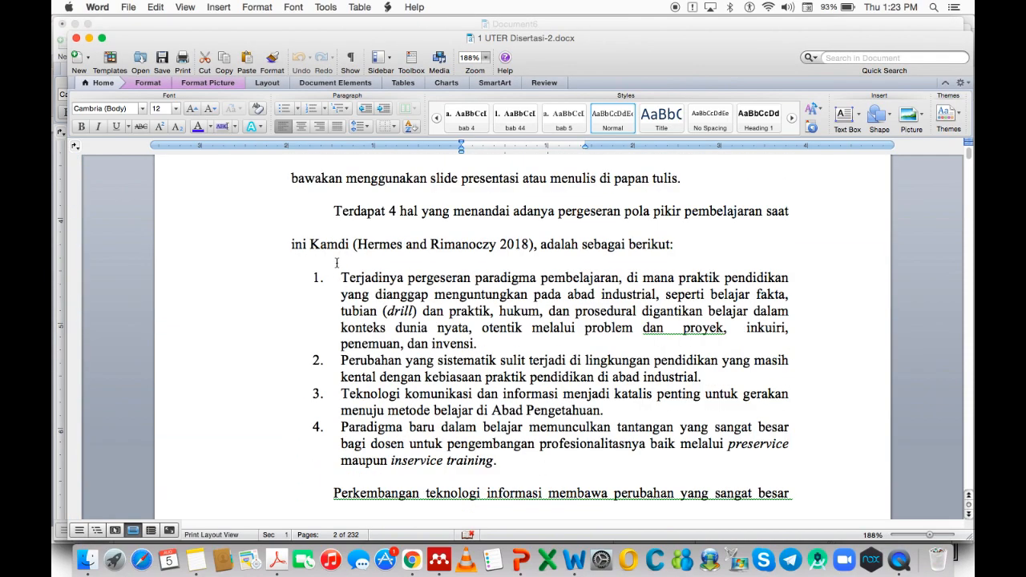
drag(324, 216, 609, 461)
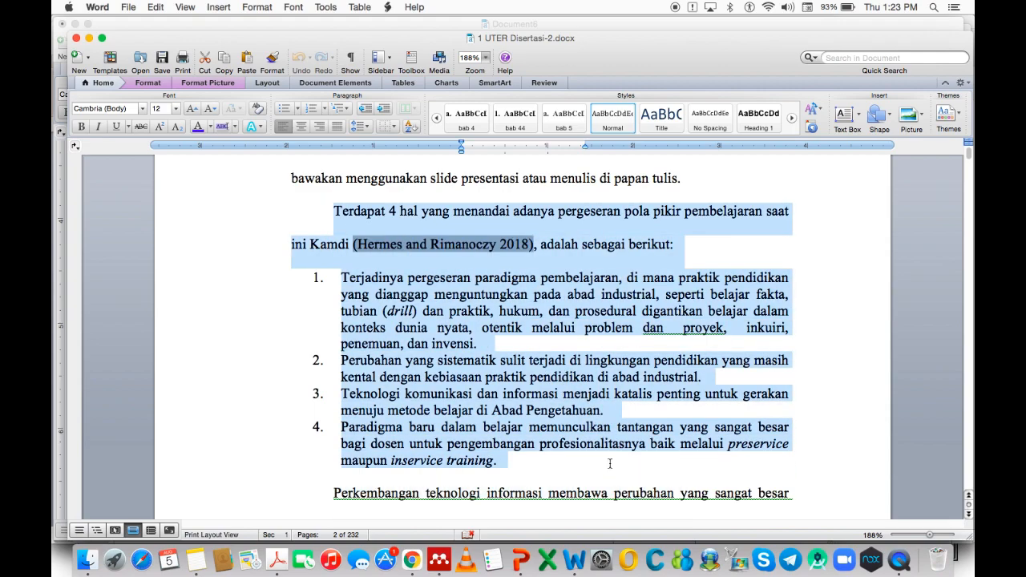
right_click(435, 338)
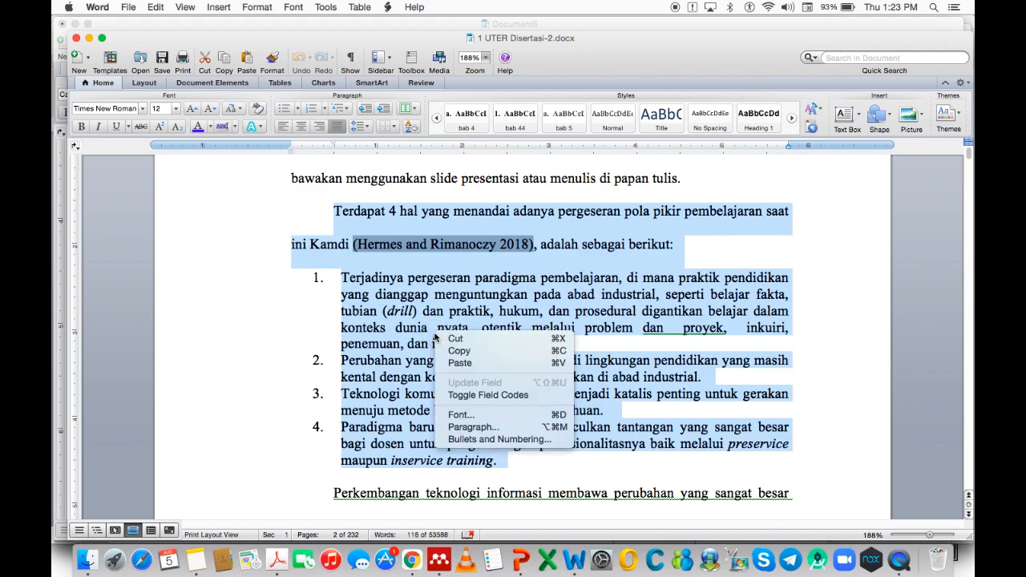
click(493, 351)
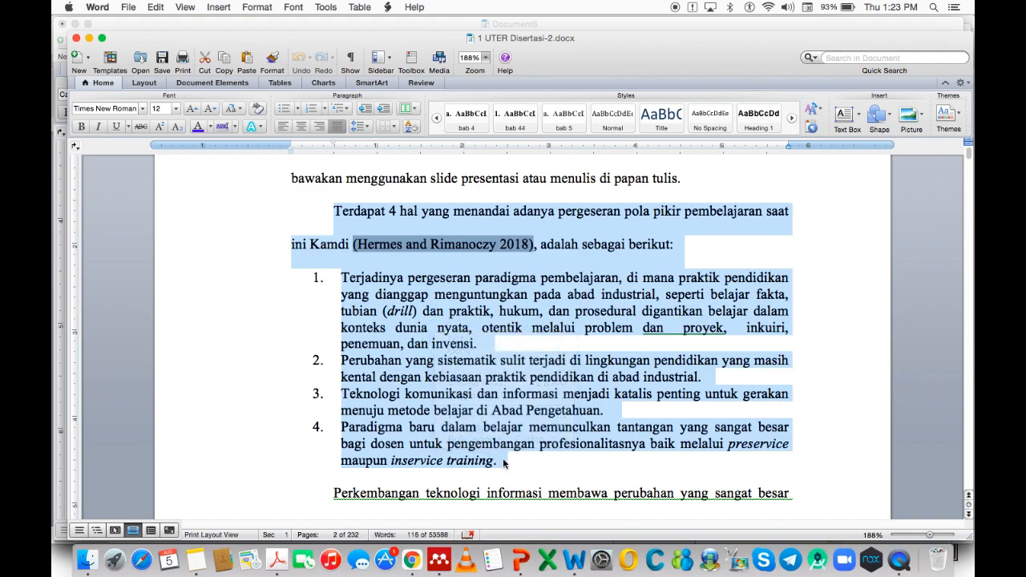
Return to Document6 with the cursor on the empty line below the caption.
right_click(575, 556)
click(586, 441)
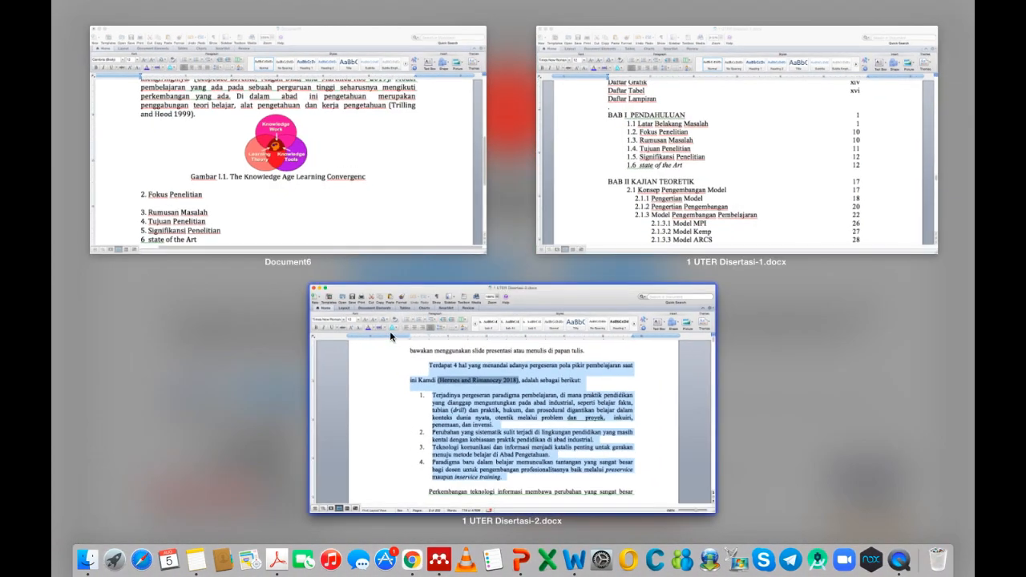
click(326, 224)
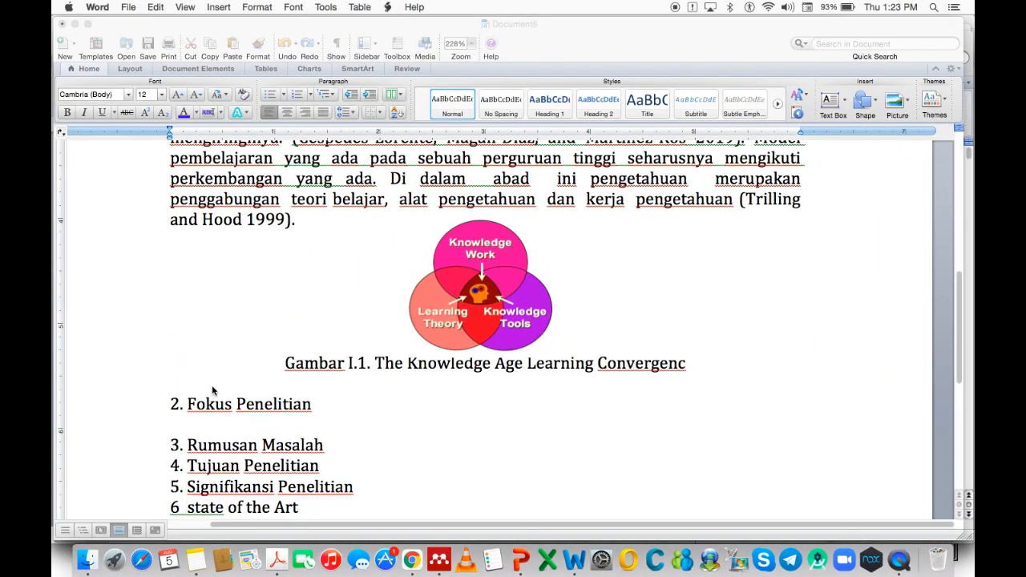
click(179, 384)
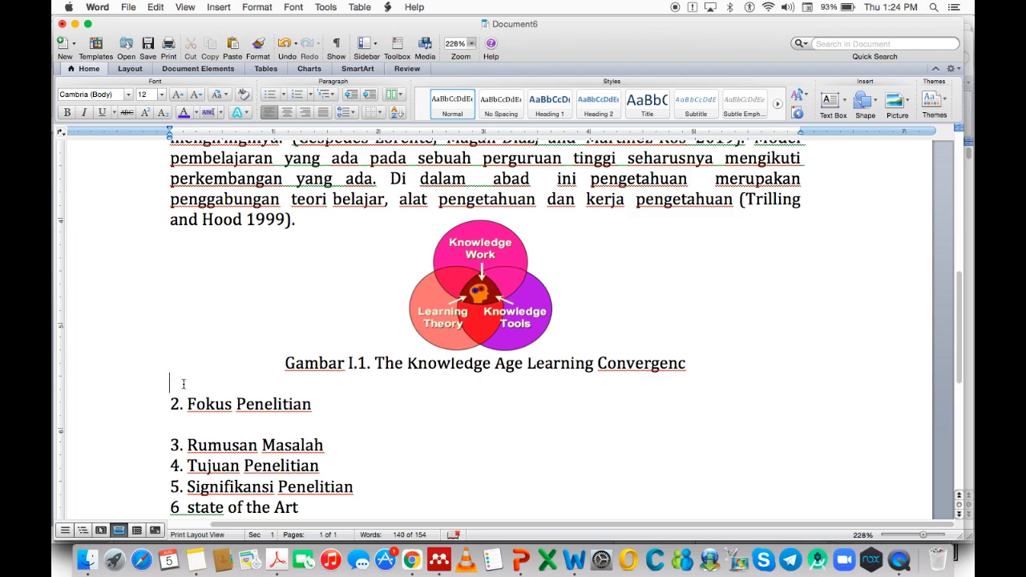
right_click(183, 384)
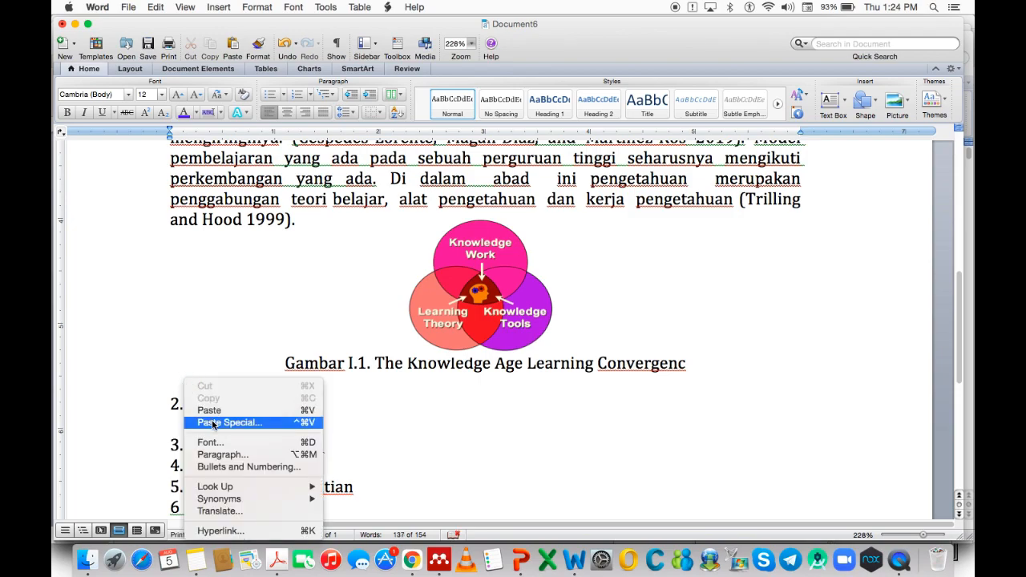
click(213, 424)
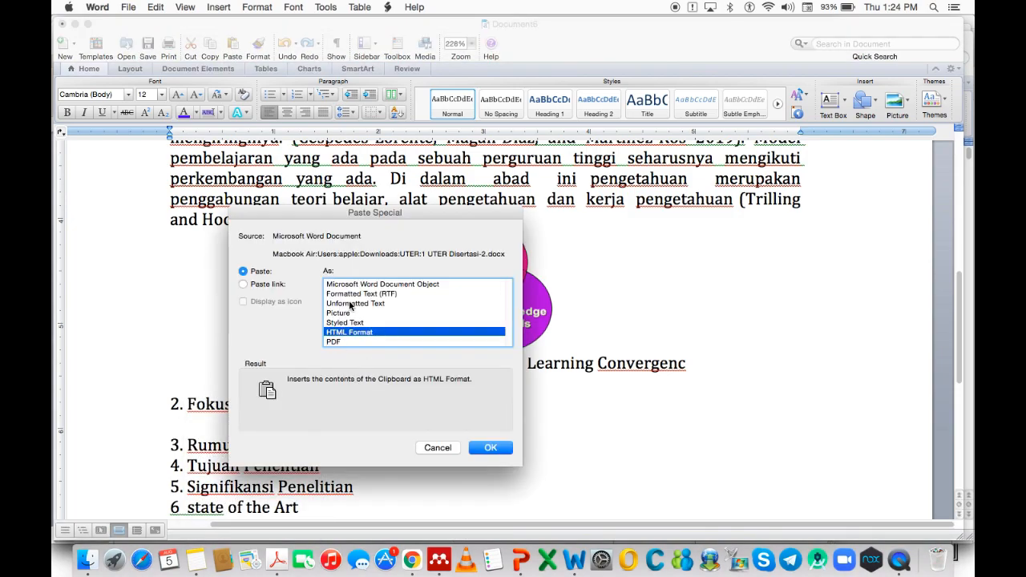
click(350, 304)
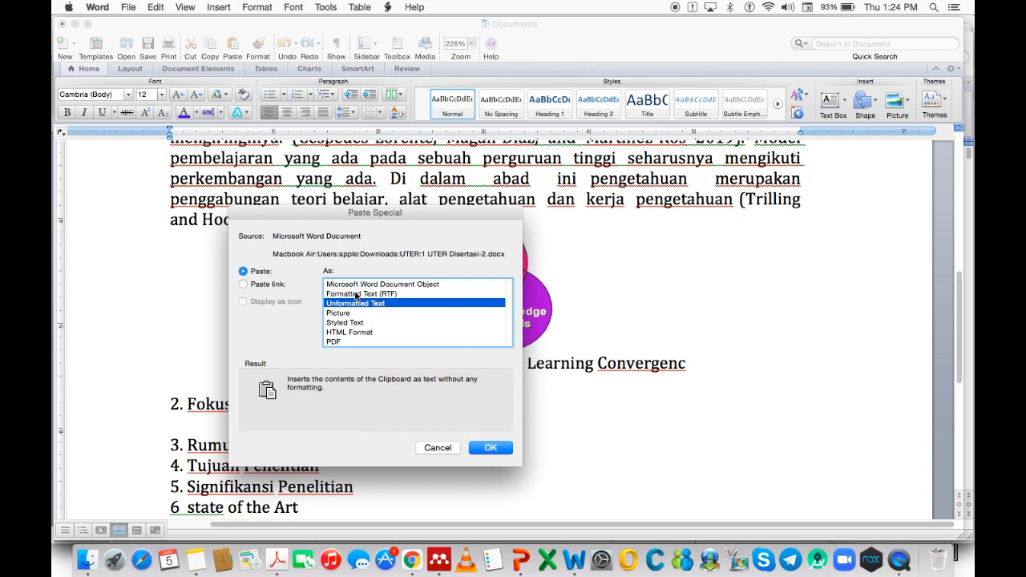
click(356, 295)
click(489, 449)
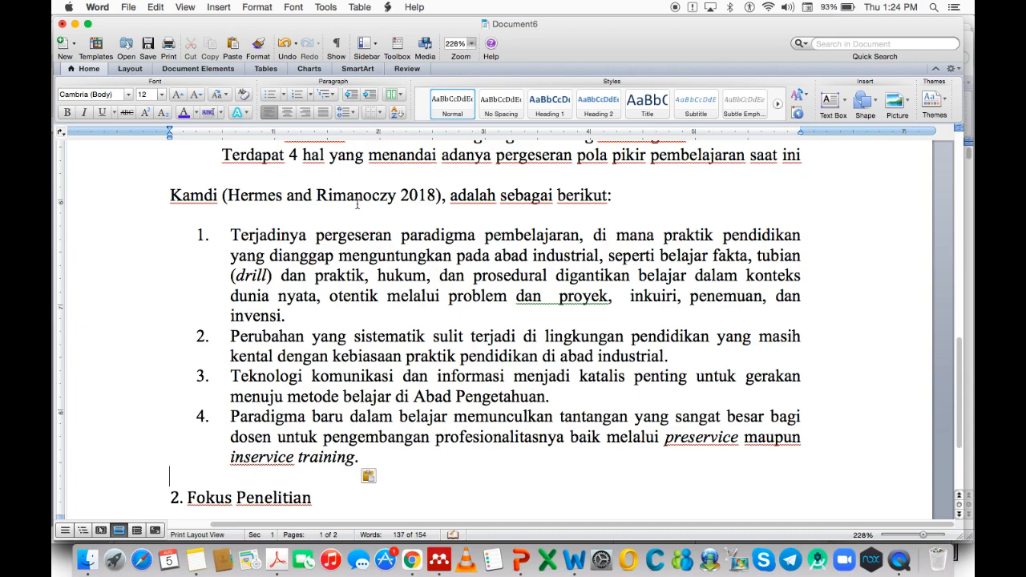
click(359, 201)
scroll(410, 286, up, 5)
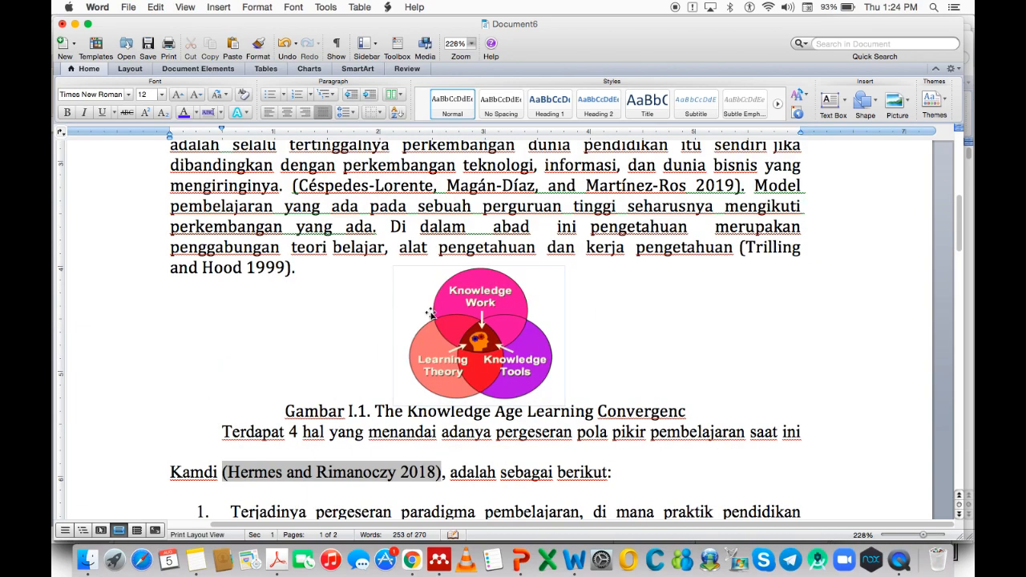
scroll(453, 331, up, 3)
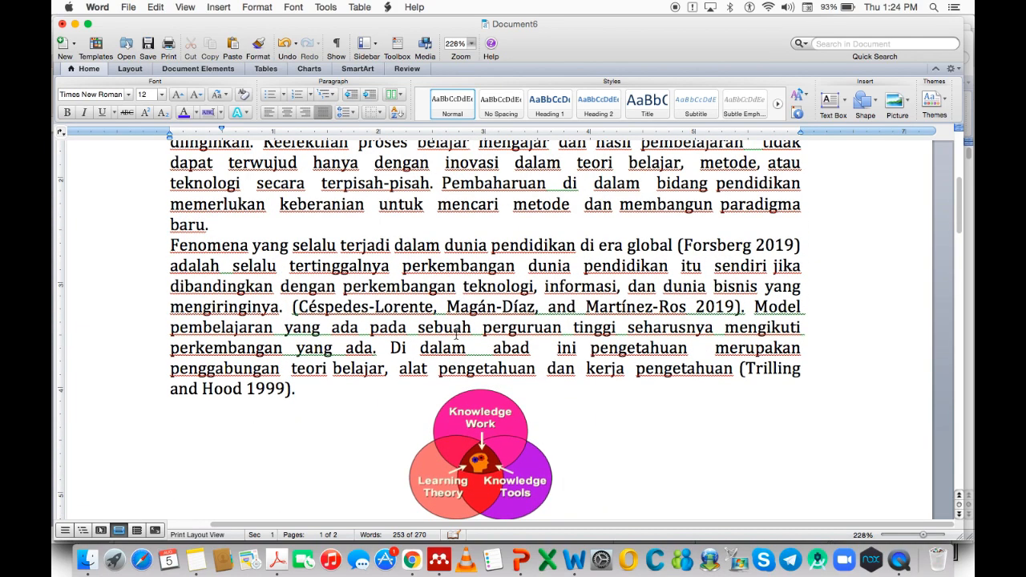
scroll(455, 334, down, 8)
scroll(439, 343, down, 4)
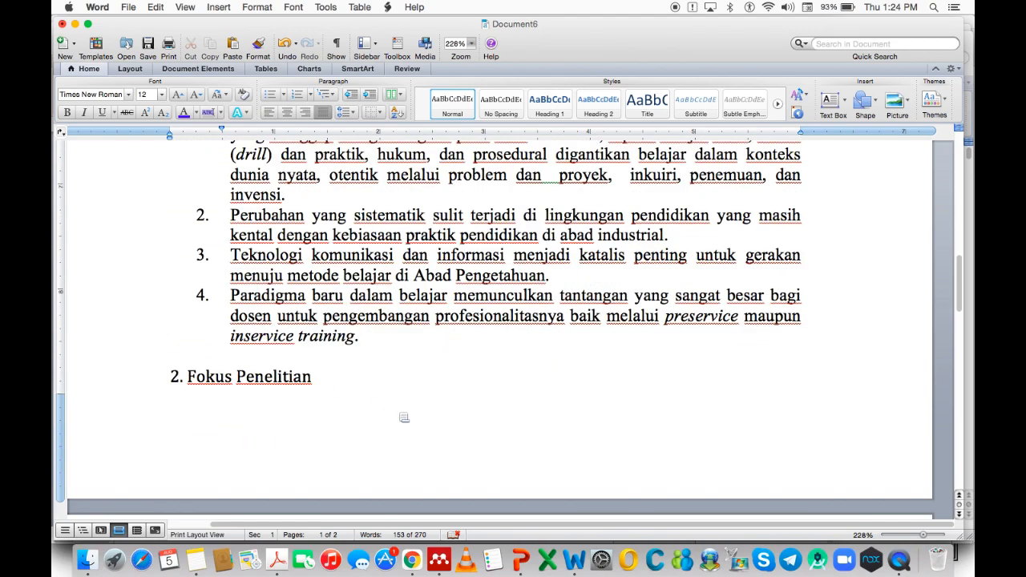
Bring 1 UTER Disertasi-2.docx to the front from Word's window overview.
right_click(572, 558)
click(593, 440)
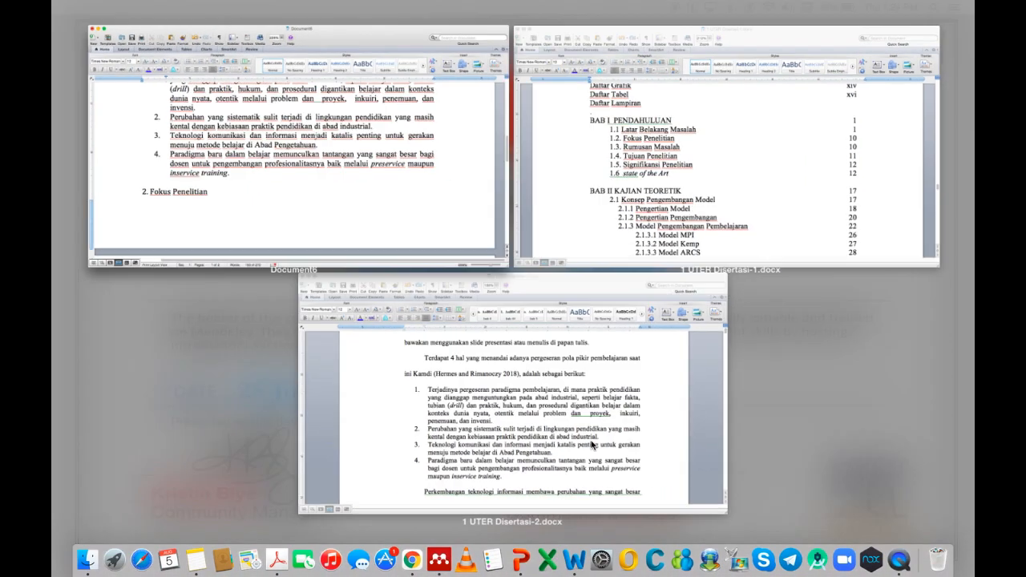
click(551, 438)
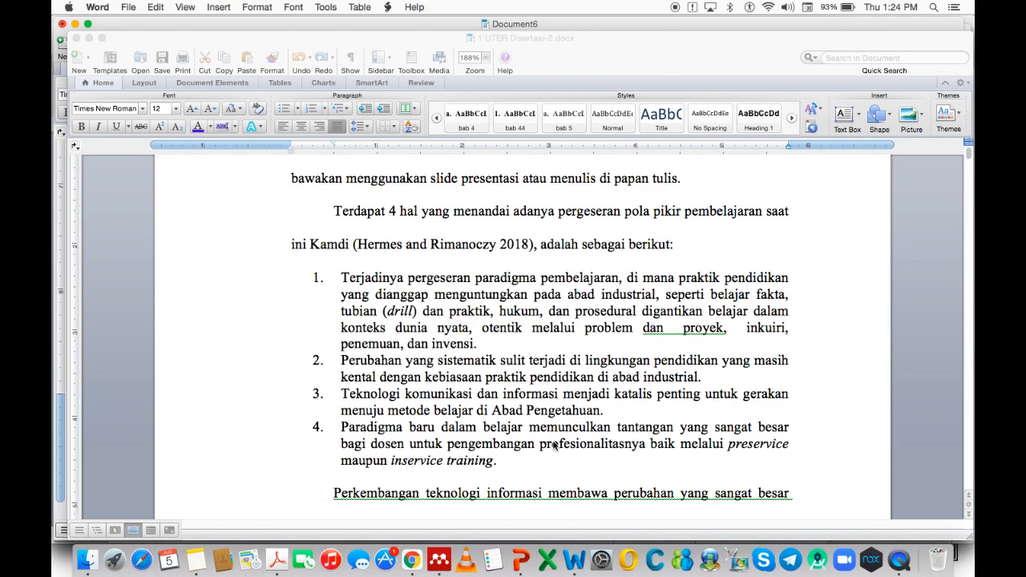
scroll(562, 457, down, 10)
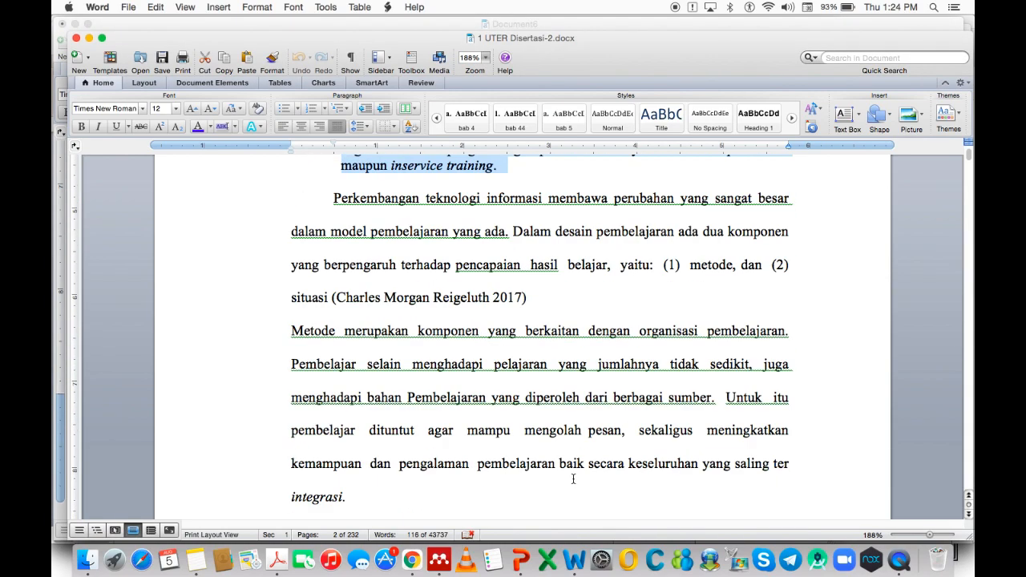
Copy the whole 'Belajar dapat terjadi kapan saja…' paragraph with its citations, then show all Word windows.
drag(329, 215, 369, 406)
click(399, 434)
scroll(417, 449, down, 10)
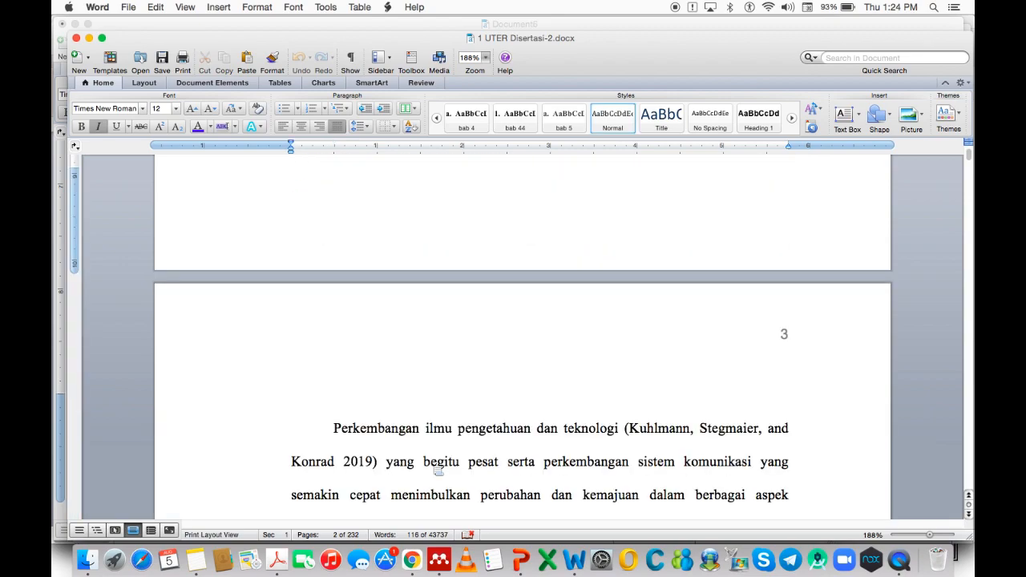
scroll(441, 447, up, 2)
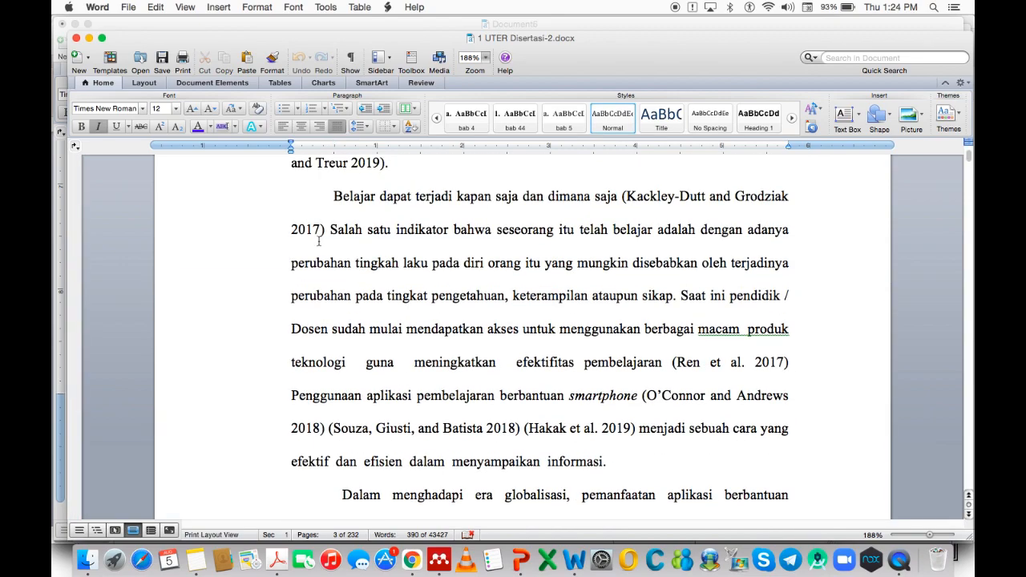
drag(322, 201, 591, 463)
right_click(489, 330)
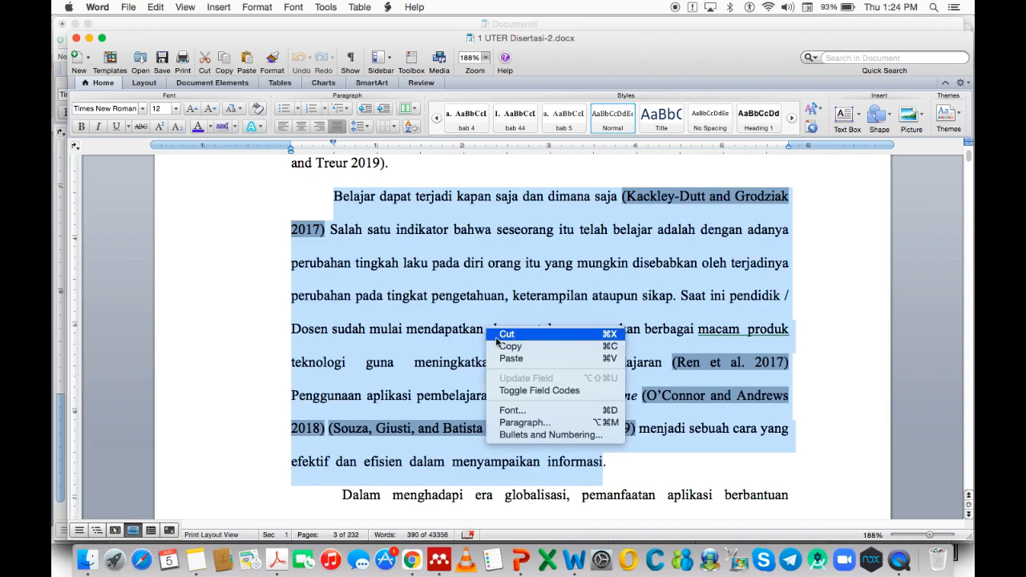
click(503, 351)
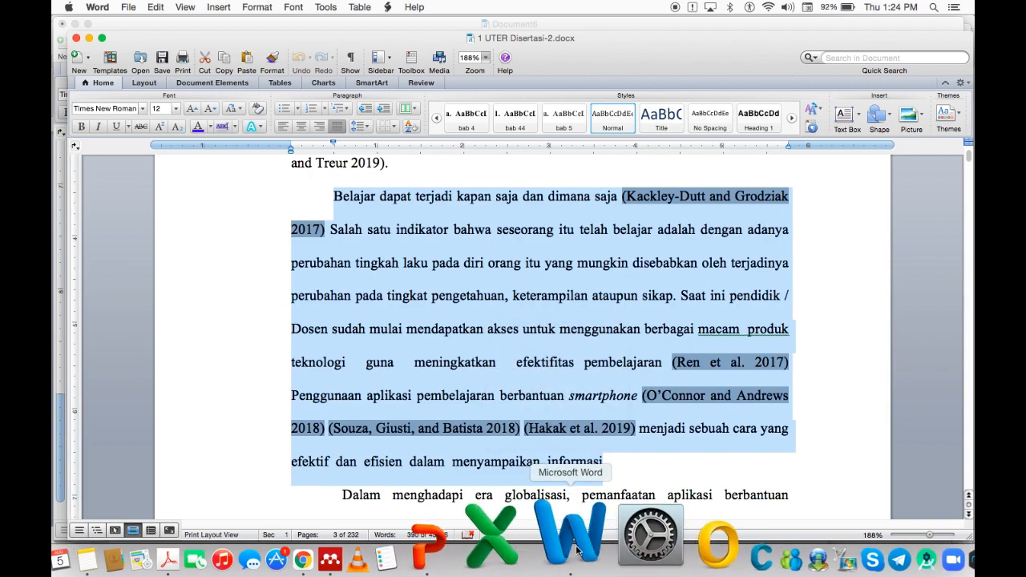
right_click(571, 536)
click(597, 440)
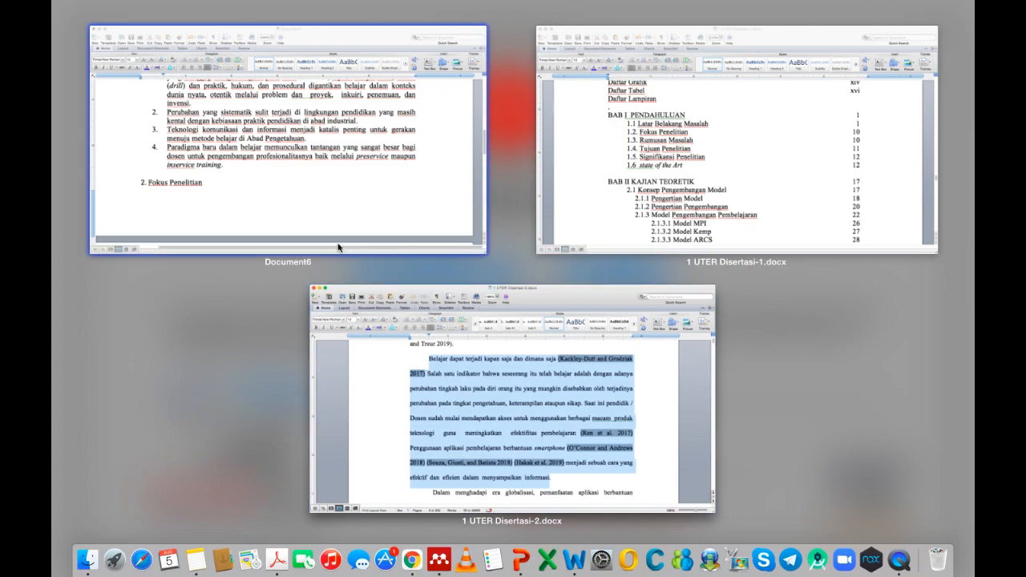
Paste the paragraph as Formatted Text (RTF) on an unnumbered line after Document6's list.
click(313, 208)
click(246, 361)
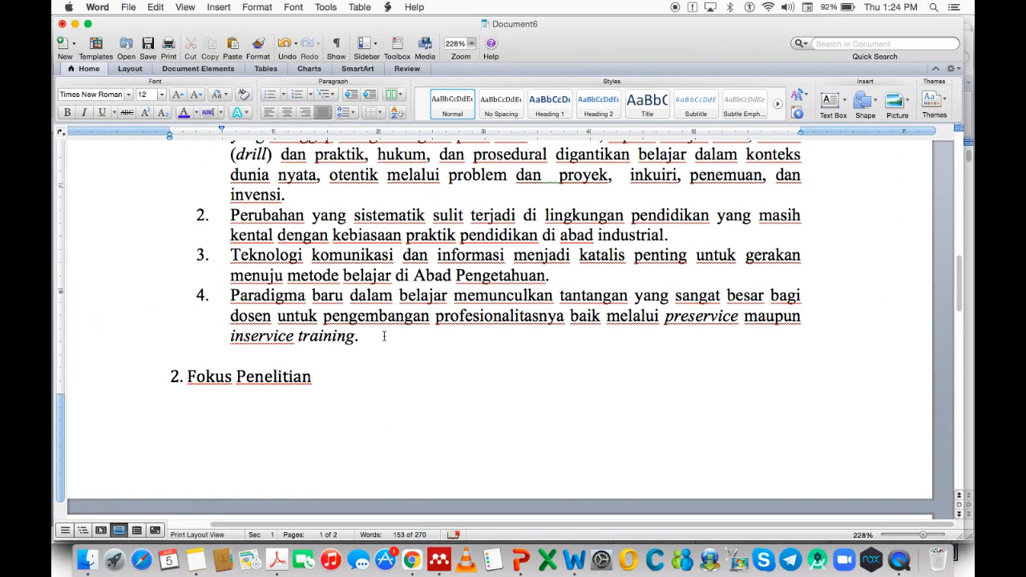
key(ctrl+z)
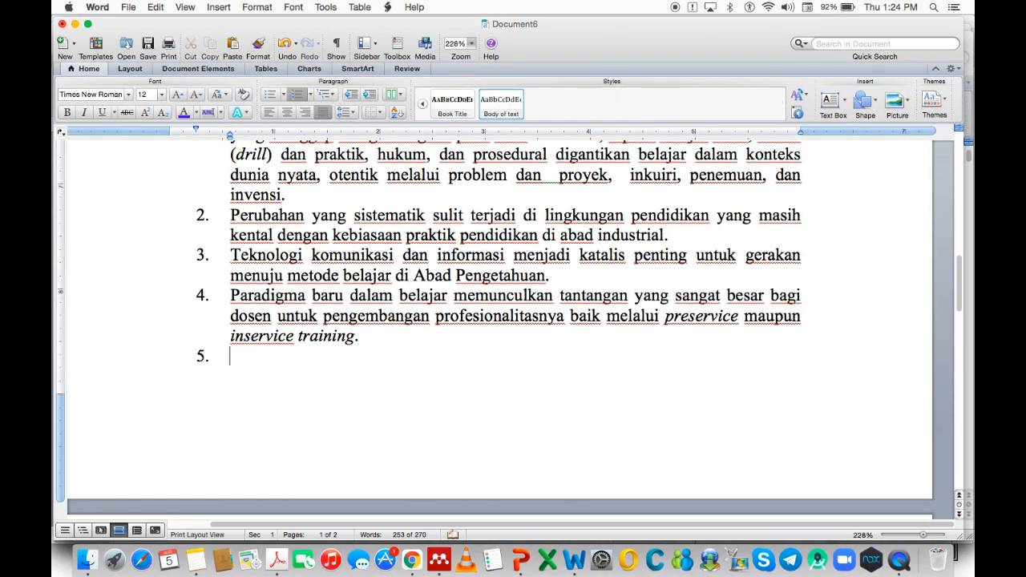
key(BackSpace)
key(BackSpace)
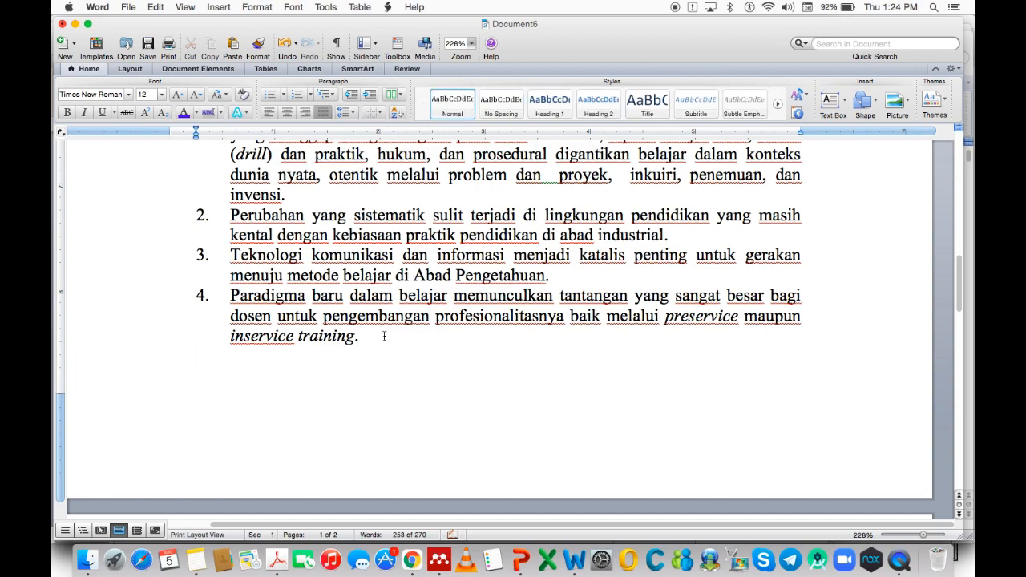
right_click(196, 358)
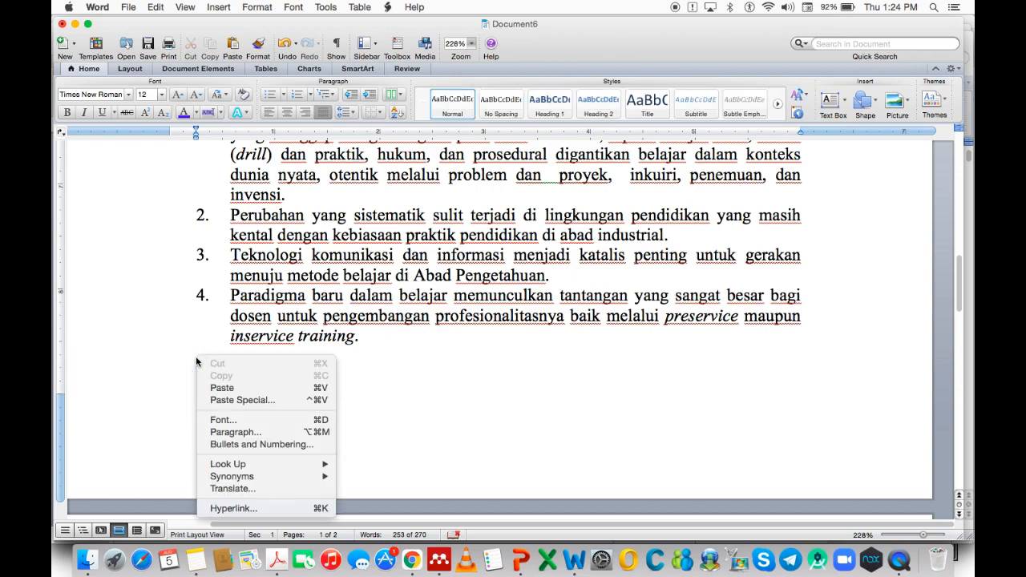
click(233, 397)
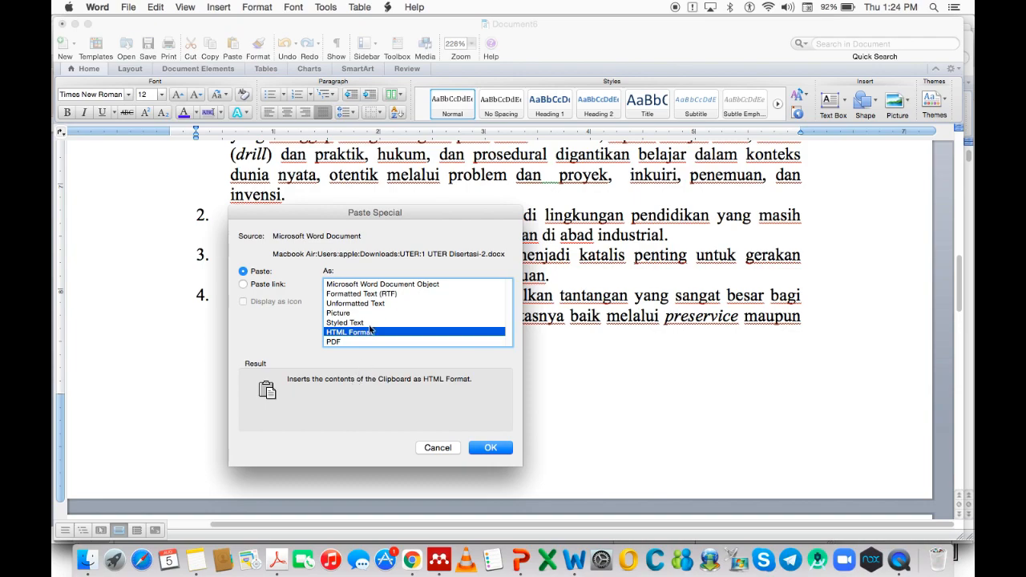
click(359, 294)
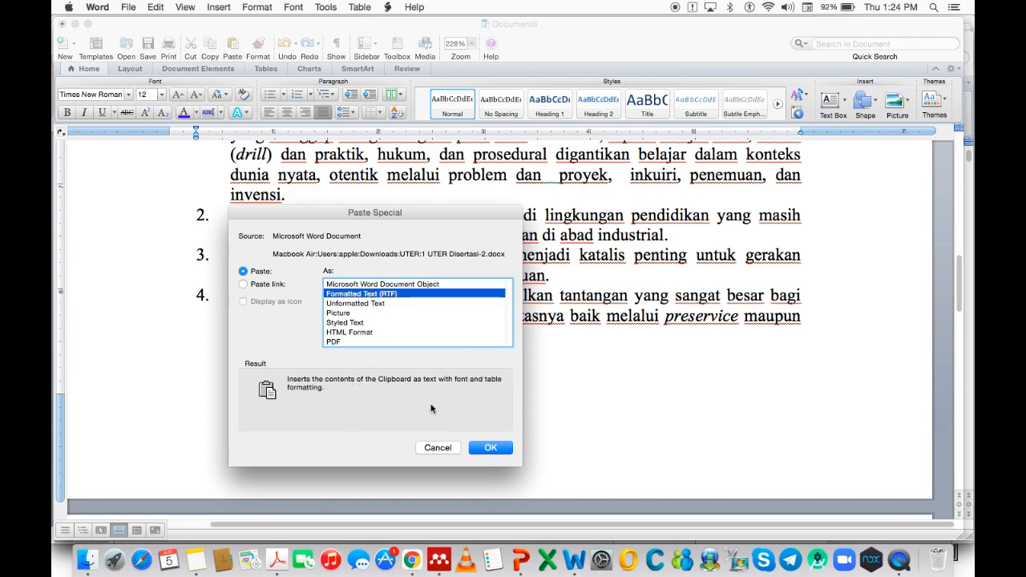
click(492, 448)
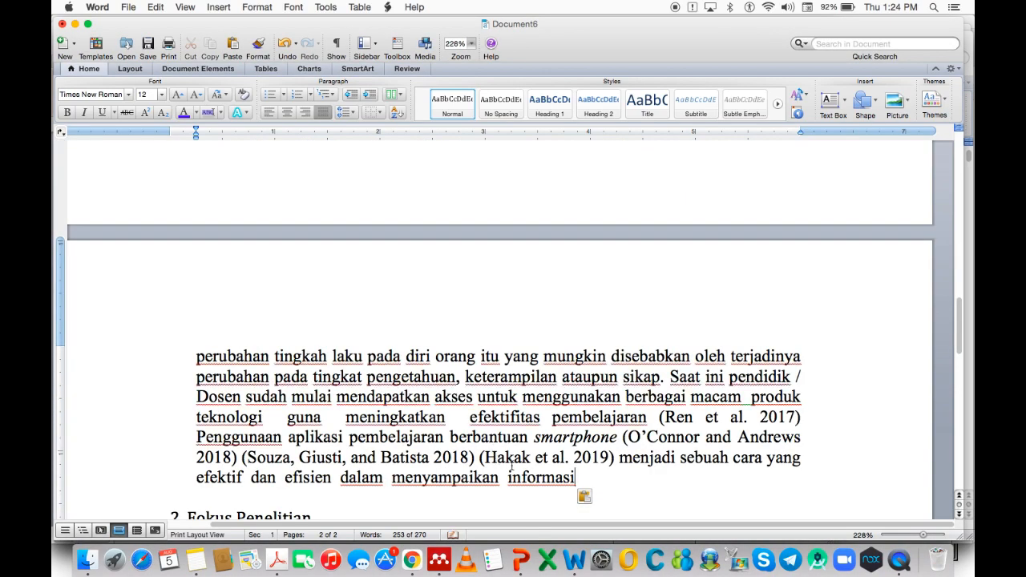
Confirm the Hakak, O'Connor and Ren et al. 2017 citations are live fields, then return to Disertasi-2.
click(511, 465)
click(665, 436)
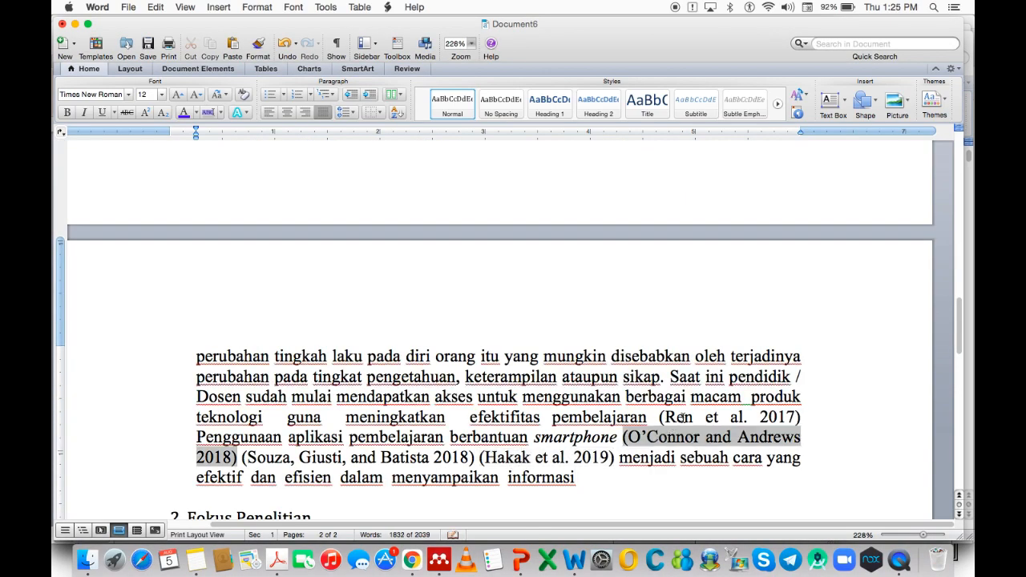
click(683, 418)
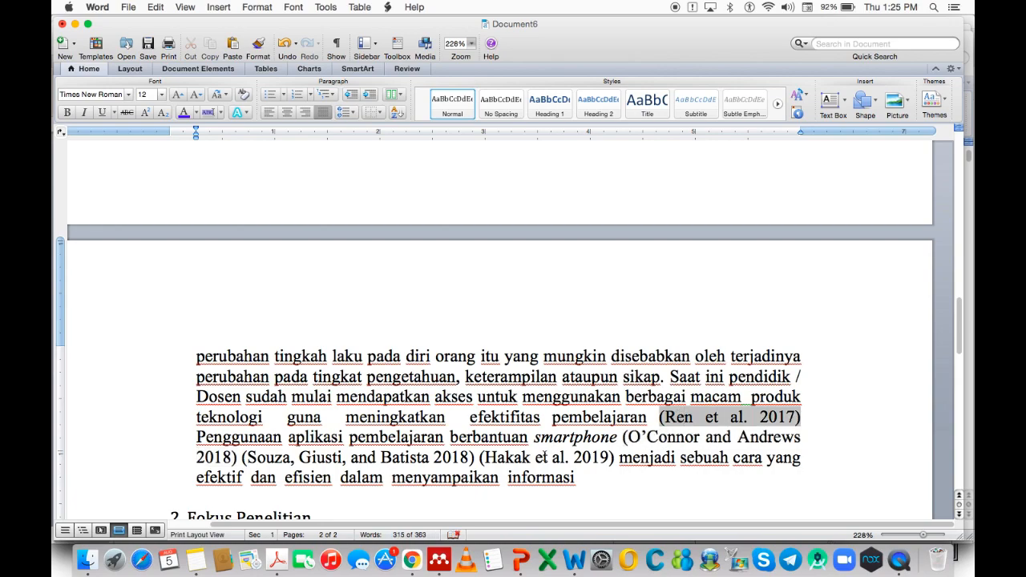
scroll(505, 456, down, 2)
click(328, 486)
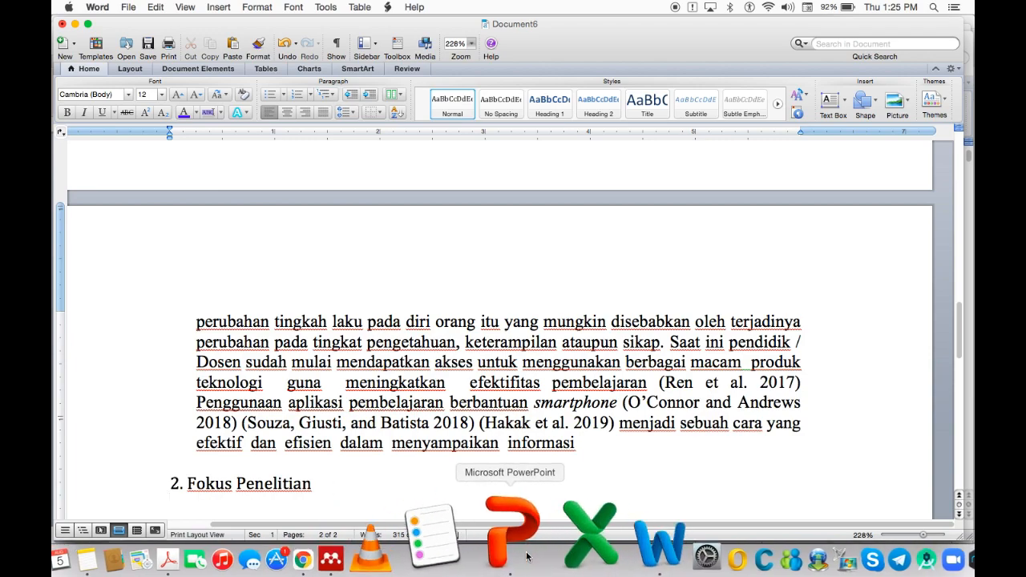
right_click(574, 546)
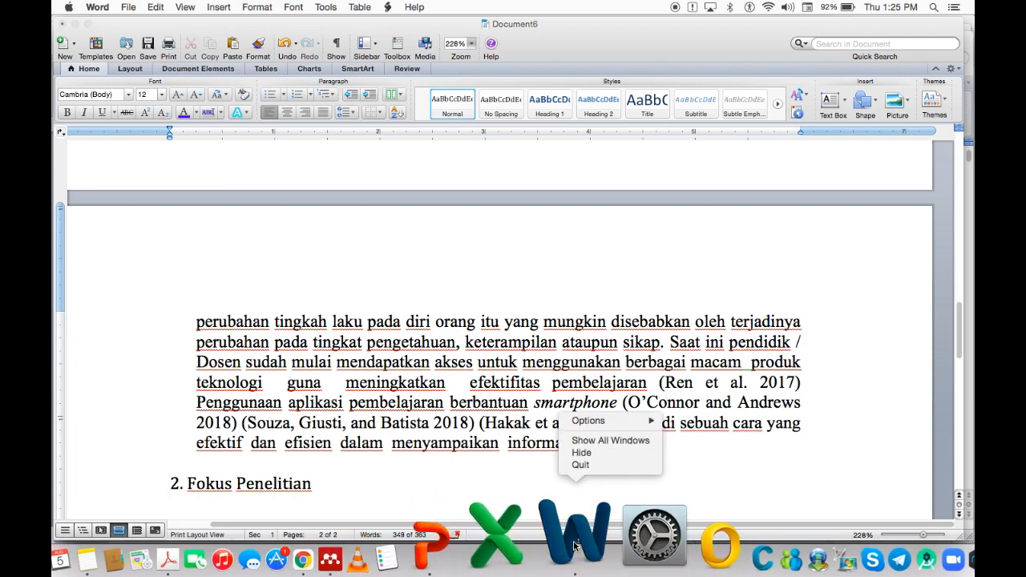
click(605, 440)
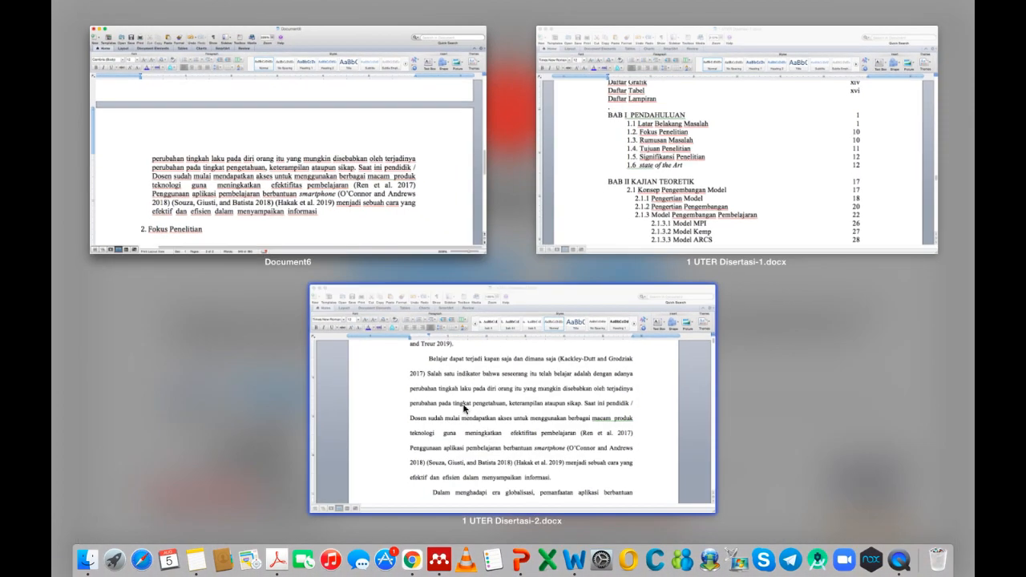
click(520, 437)
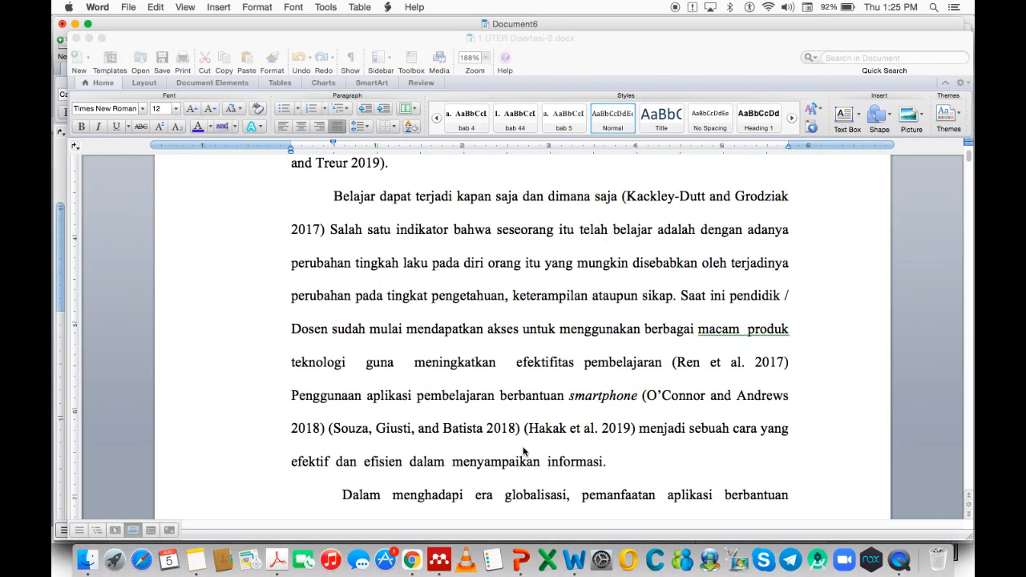
Select the 'Perkembangan teknologi' through 'masalah pembelajaran.' paragraphs under 1.2, then show all Word windows.
scroll(532, 462, down, 15)
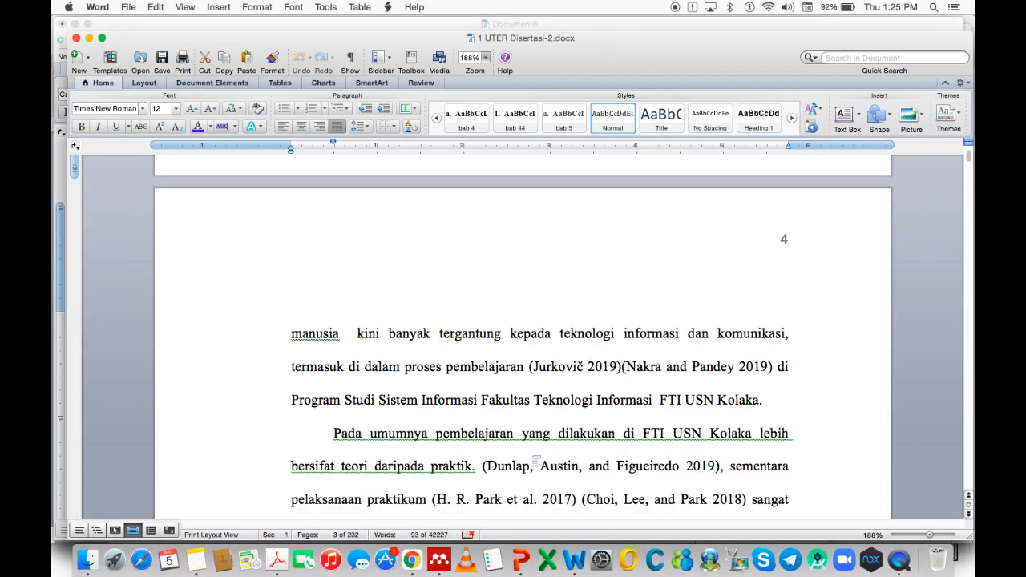
scroll(529, 454, down, 20)
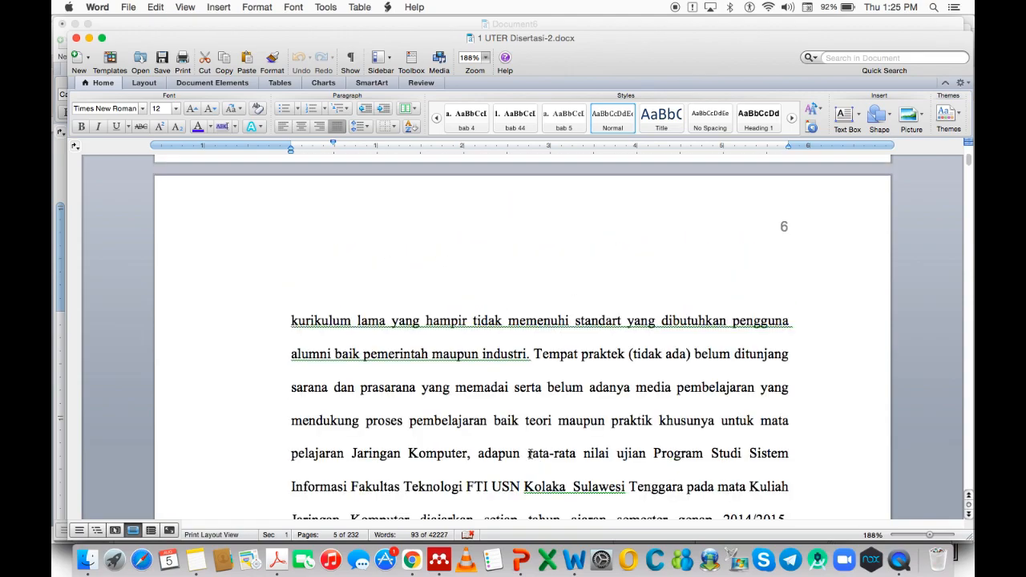
scroll(530, 455, down, 15)
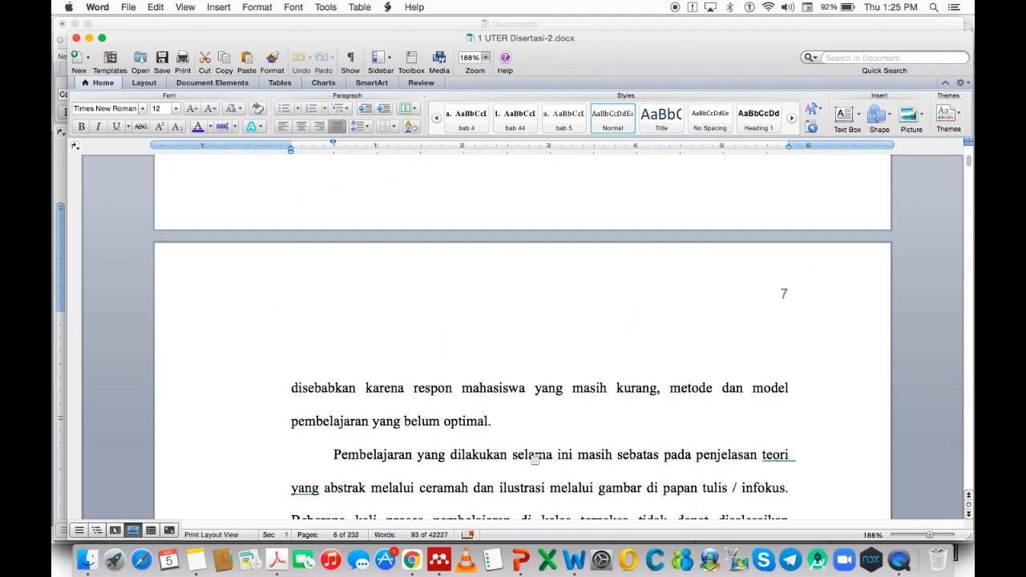
scroll(530, 454, down, 15)
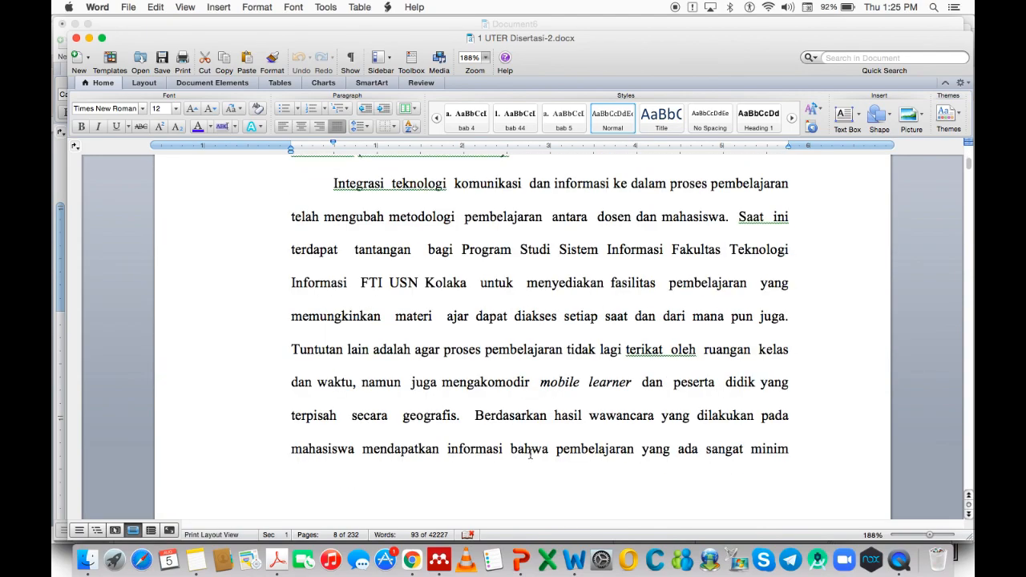
scroll(530, 454, down, 20)
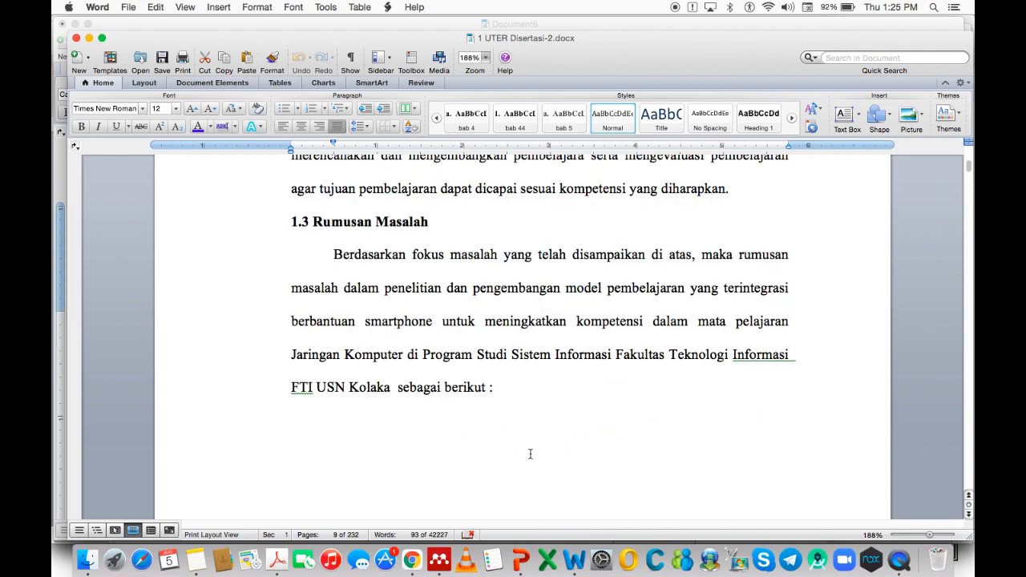
scroll(530, 455, up, 10)
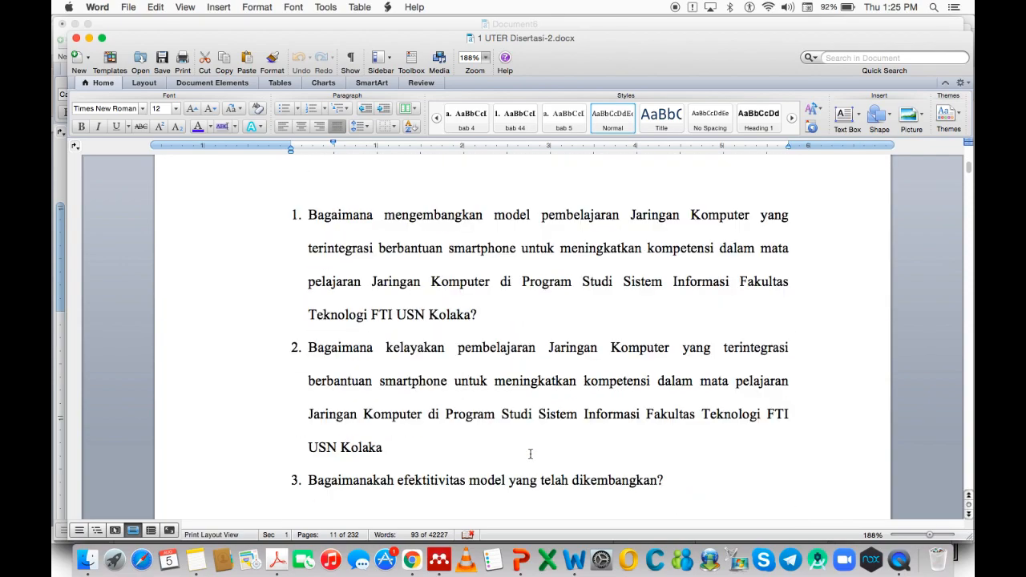
scroll(530, 454, up, 6)
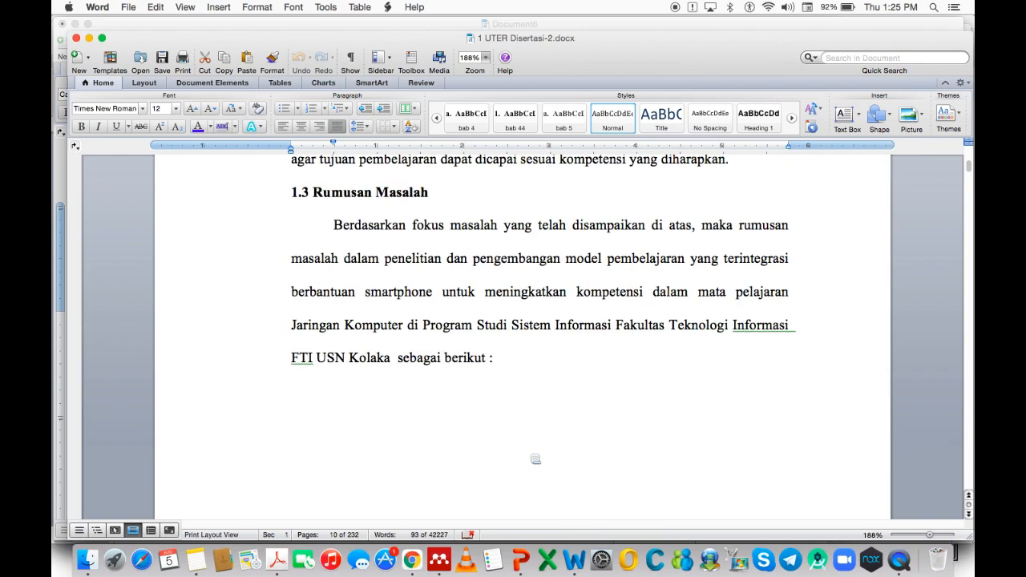
scroll(501, 439, down, 5)
scroll(501, 439, up, 10)
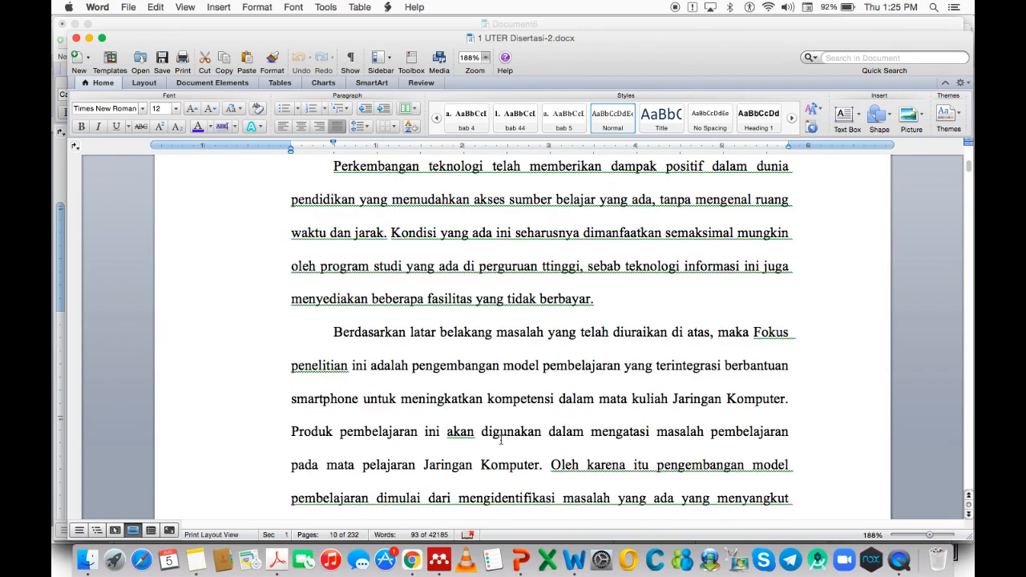
scroll(407, 415, down, 1)
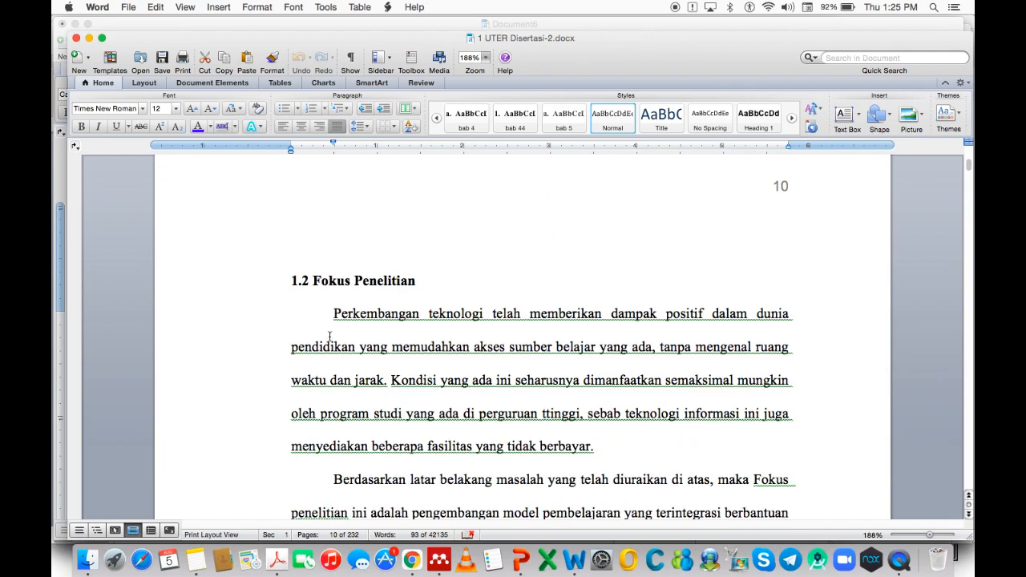
drag(328, 313, 507, 495)
key(super+c)
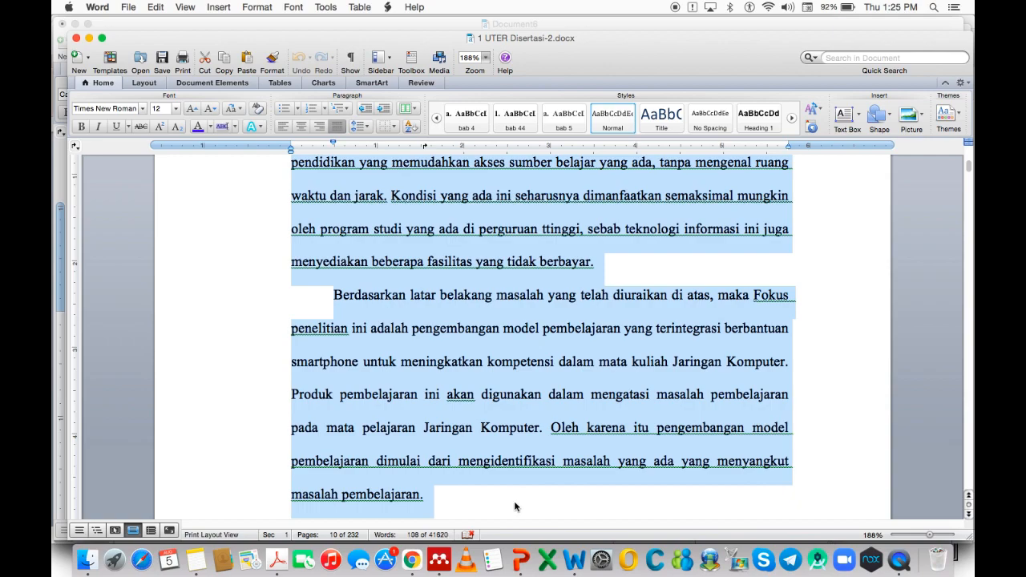
right_click(574, 553)
click(589, 441)
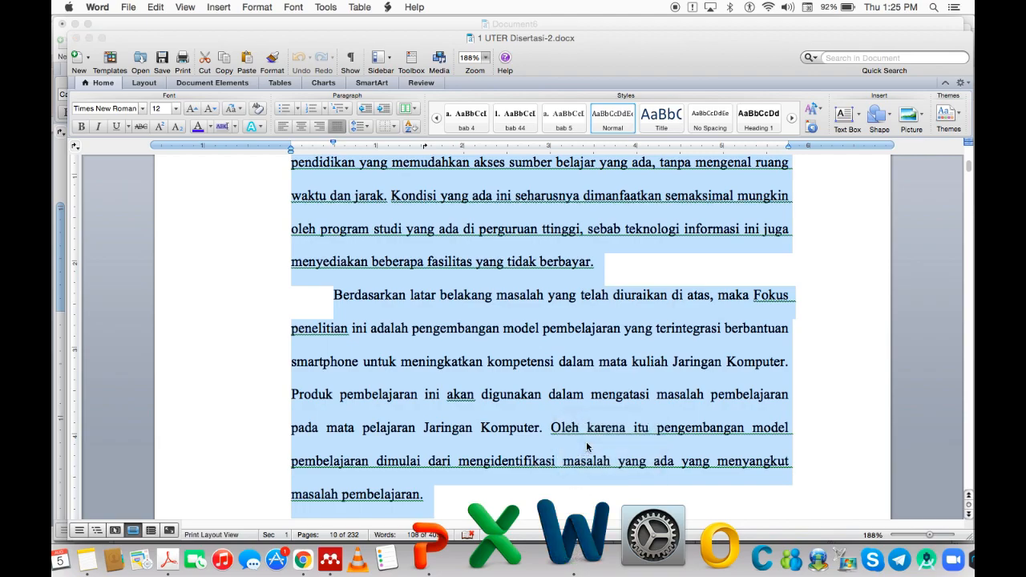
Paste the two Fokus Penelitian paragraphs as Unformatted Text below heading 2 in Document6.
click(230, 225)
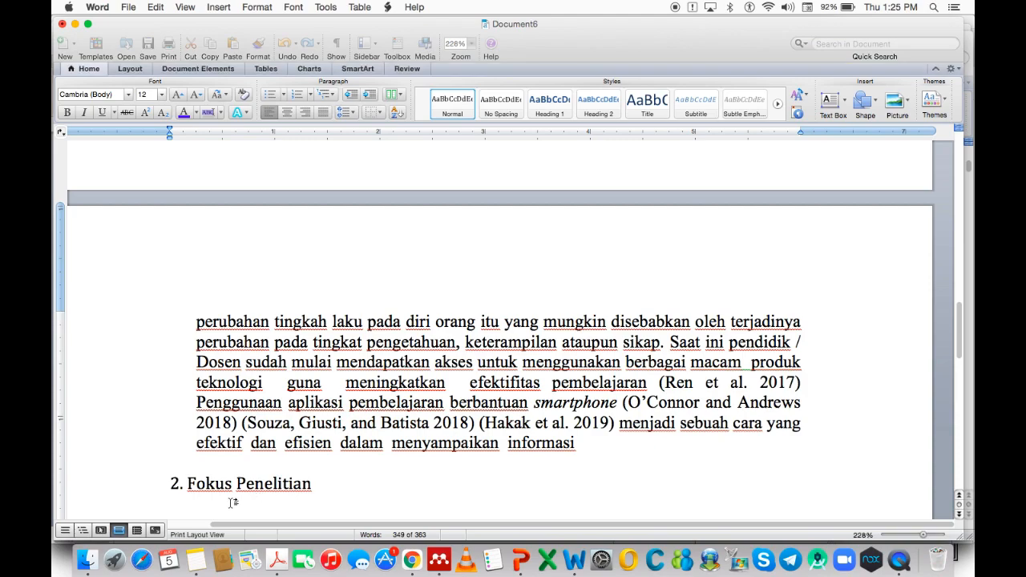
scroll(244, 497, down, 5)
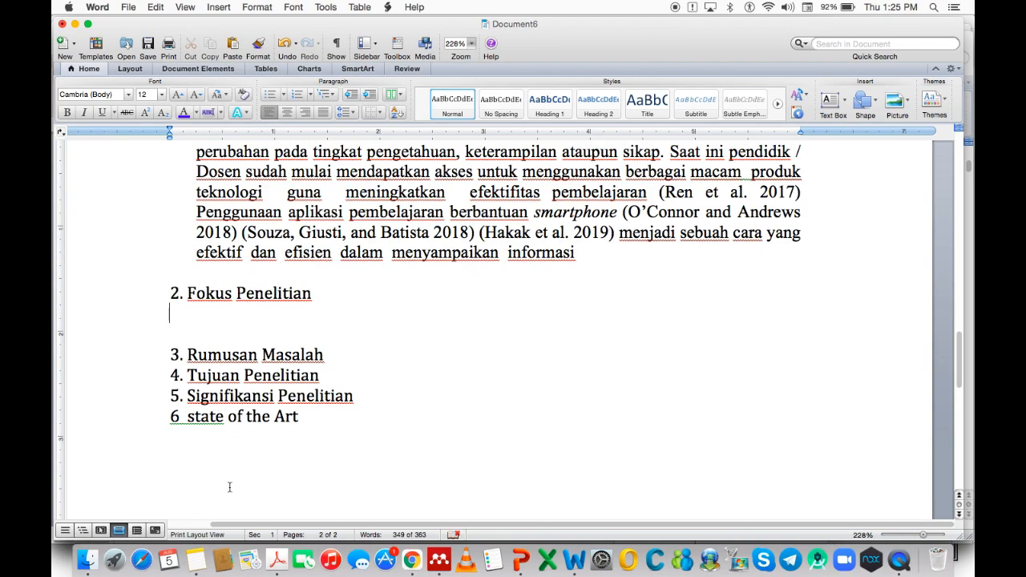
right_click(186, 315)
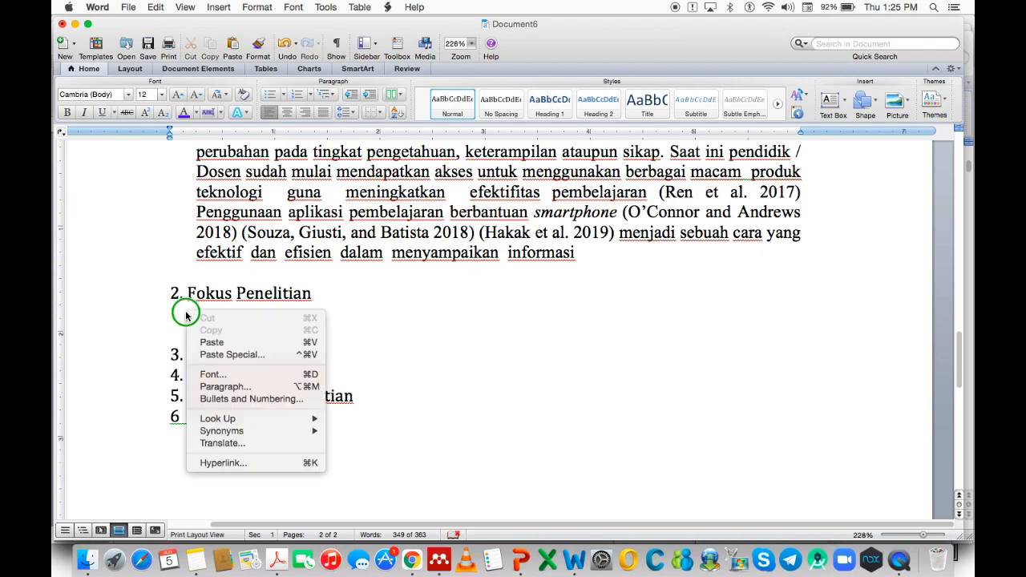
click(213, 350)
click(361, 304)
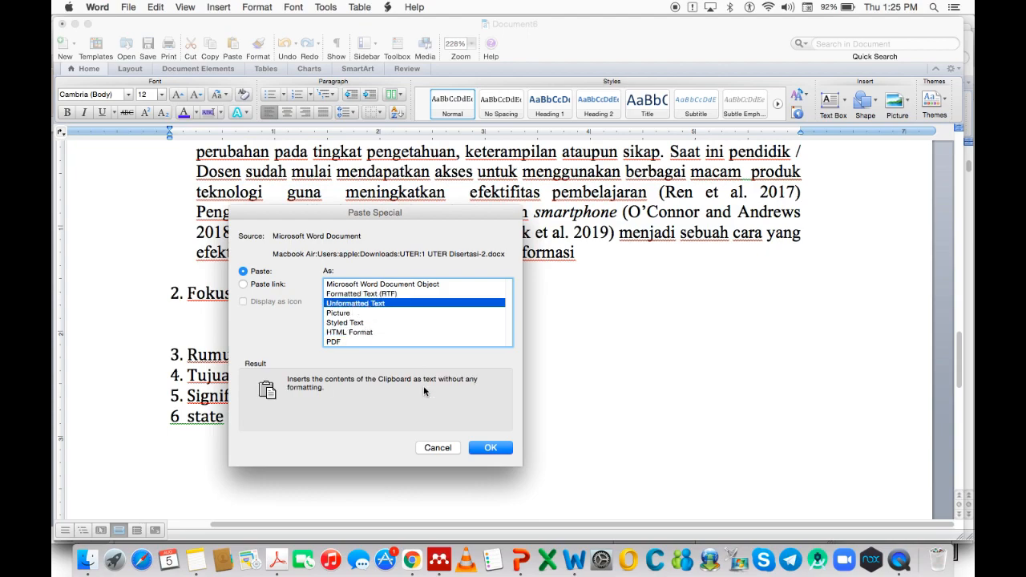
click(490, 448)
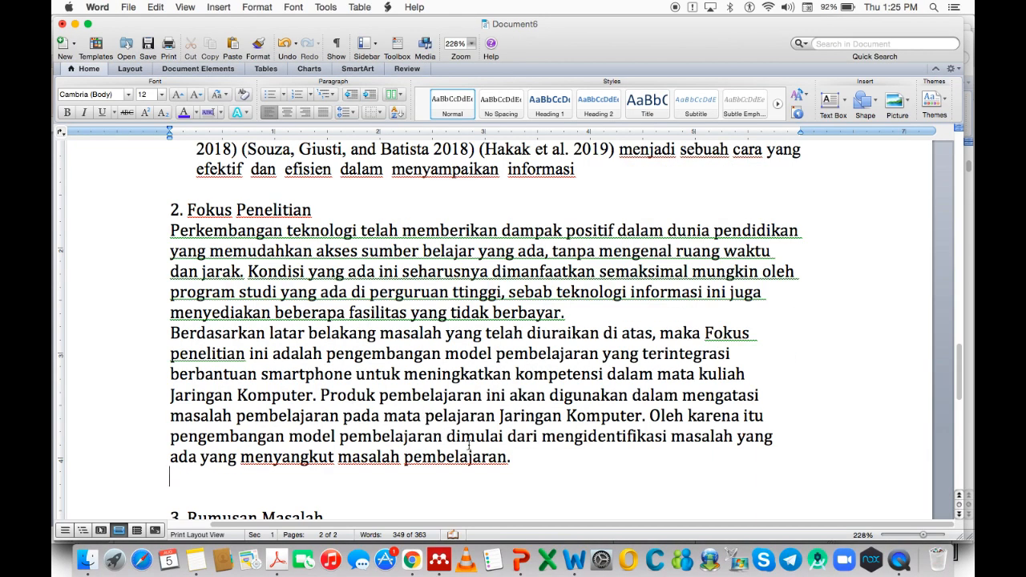
Add a blank line after '3. Rumusan Masalah'.
scroll(427, 433, up, 10)
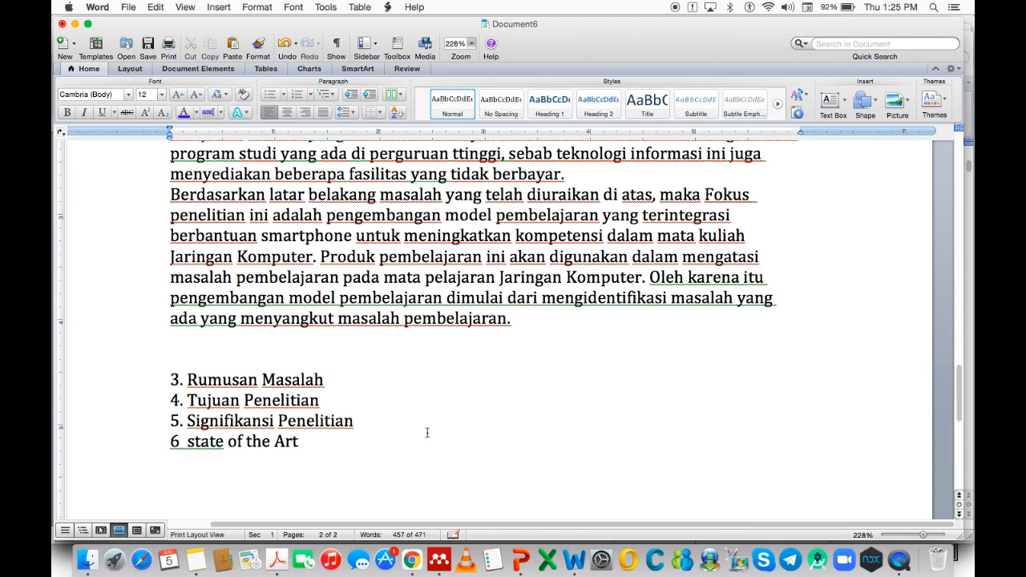
click(347, 428)
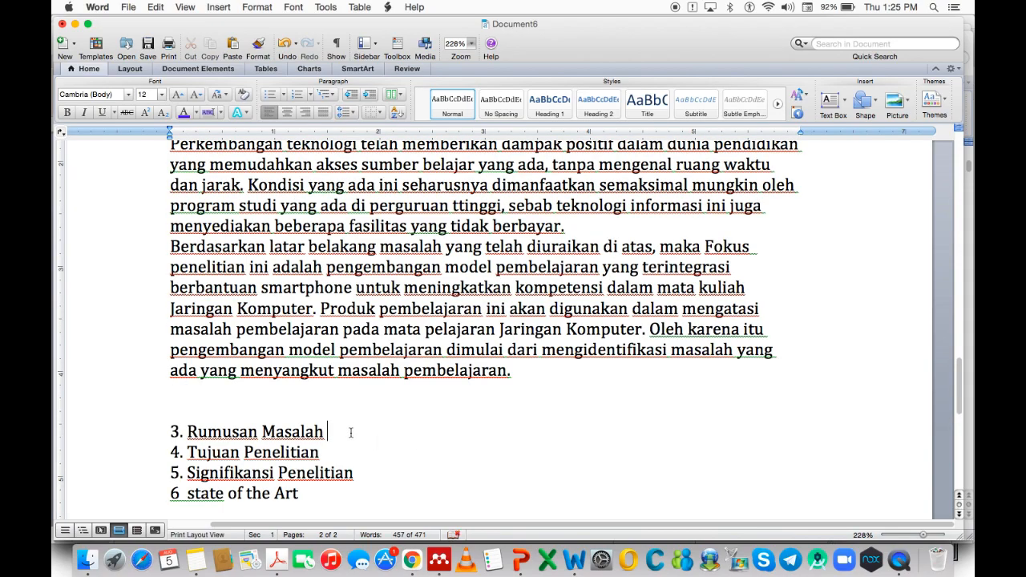
key(Return)
Bring 1 UTER Disertasi-2.docx back to the front.
right_click(578, 545)
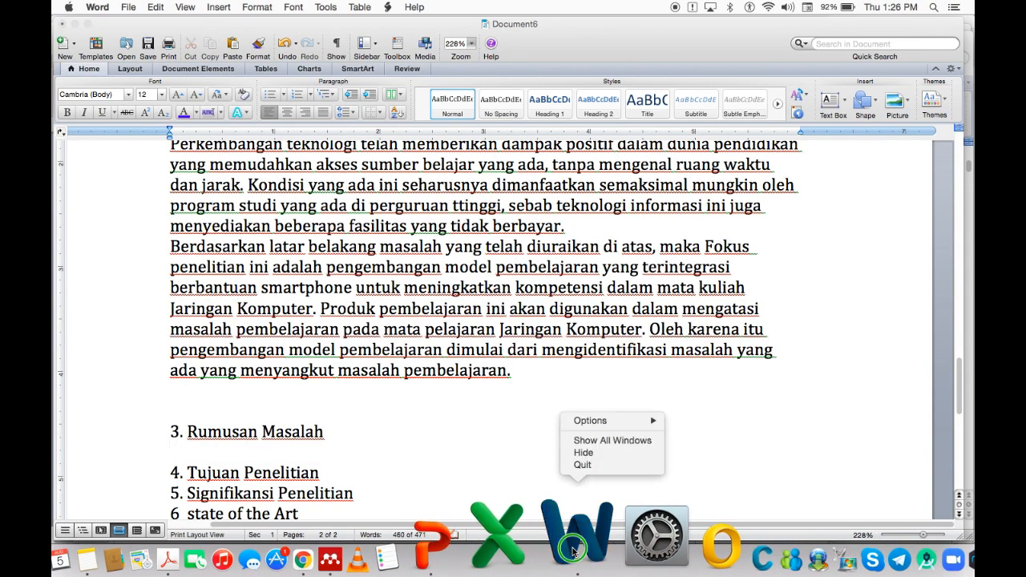
click(588, 444)
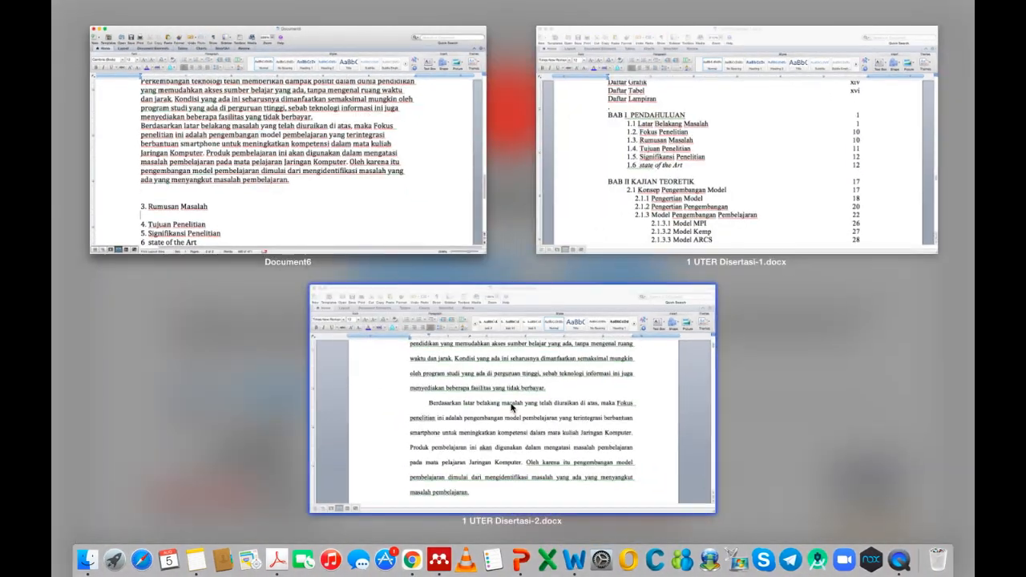
click(509, 405)
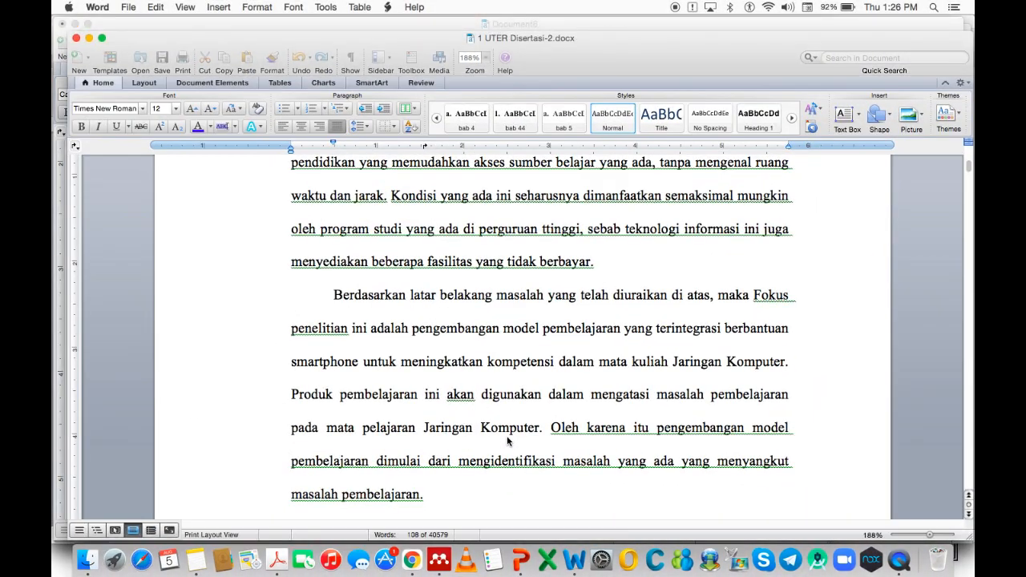
Select the 1.3 Rumusan Masalah introduction through numbered questions 1–3.
triple_click(514, 441)
scroll(514, 441, down, 8)
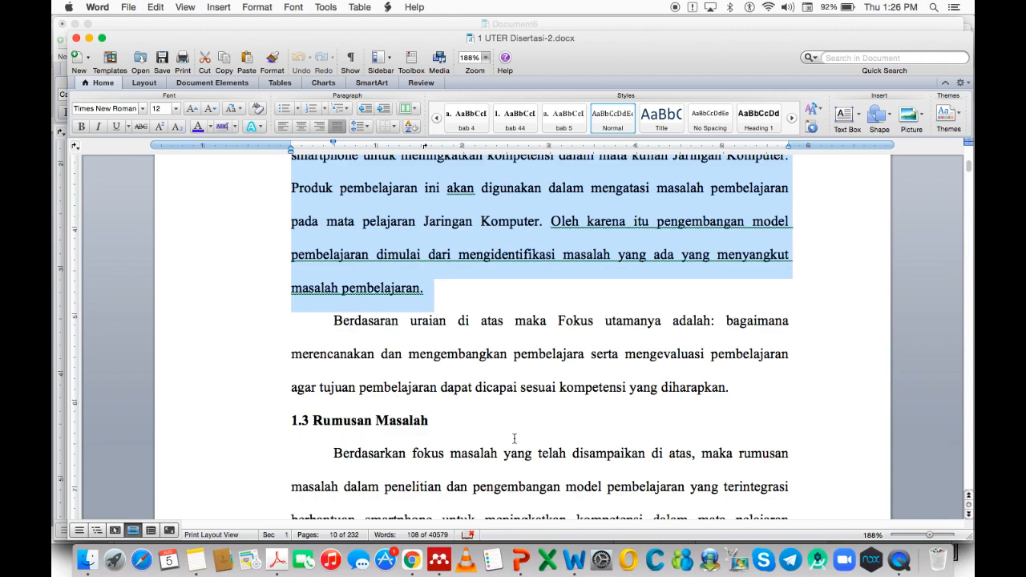
scroll(514, 437, down, 1)
drag(336, 335, 799, 437)
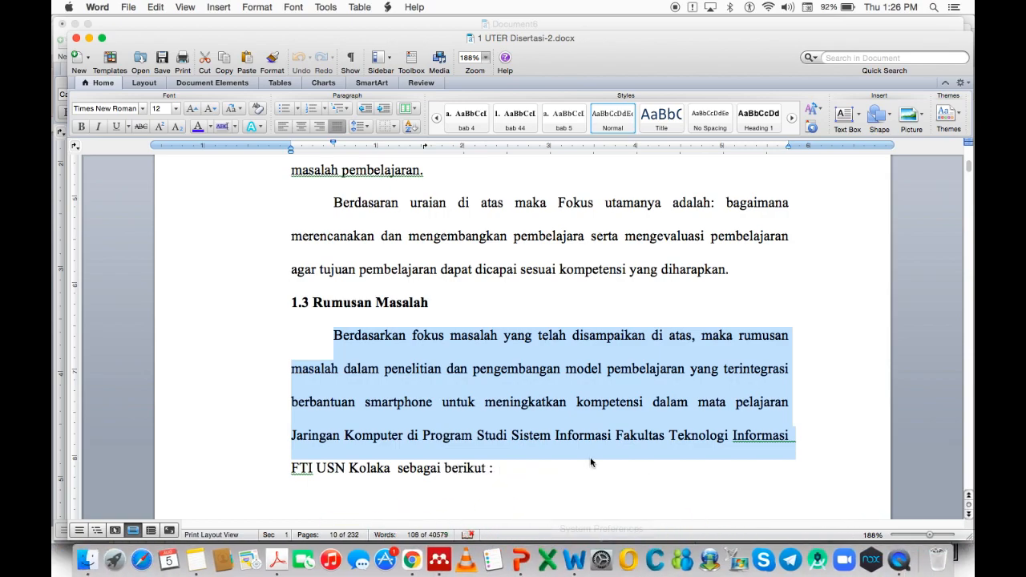
scroll(591, 461, down, 5)
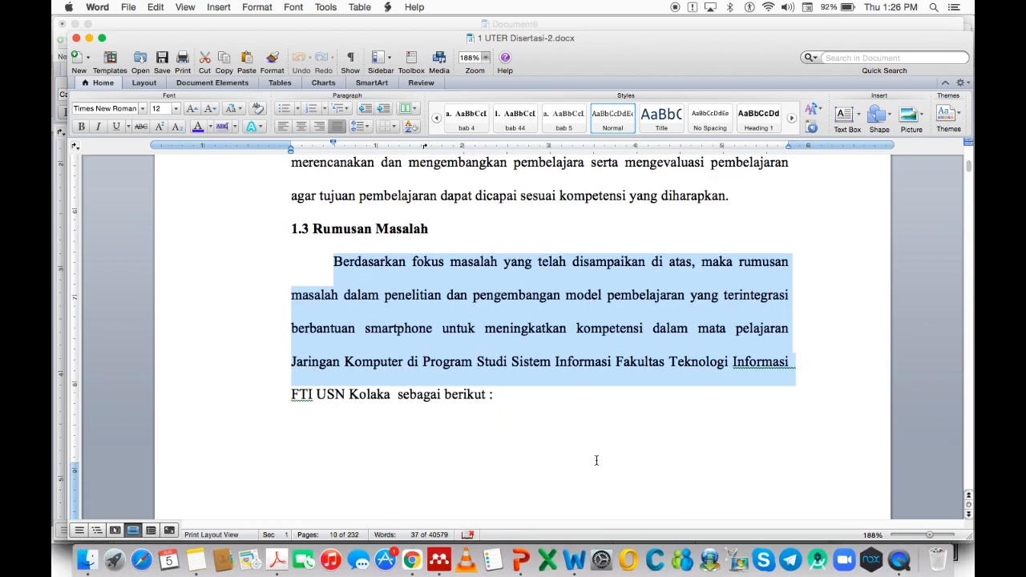
scroll(596, 460, down, 3)
scroll(598, 464, down, 12)
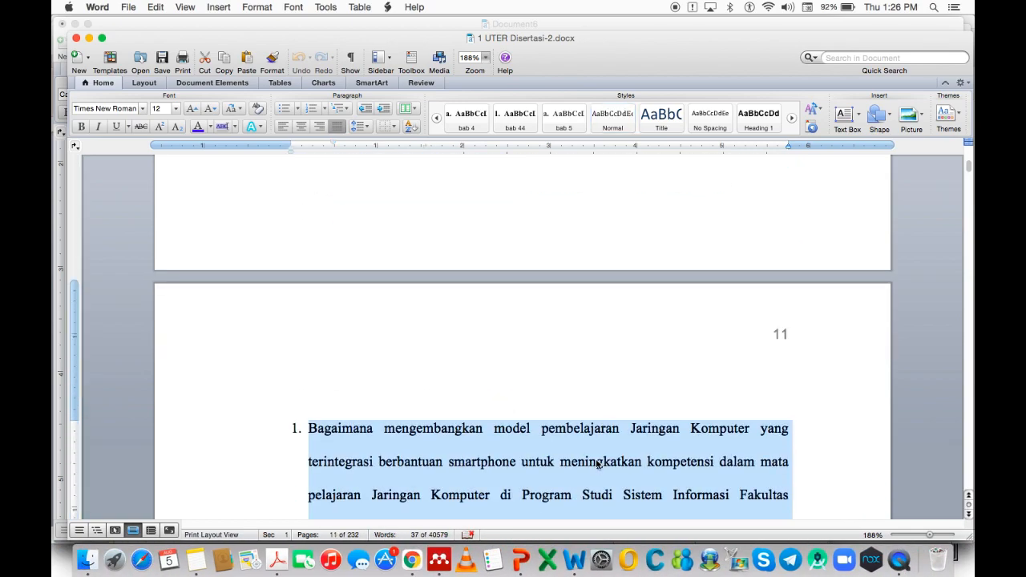
scroll(596, 464, down, 2)
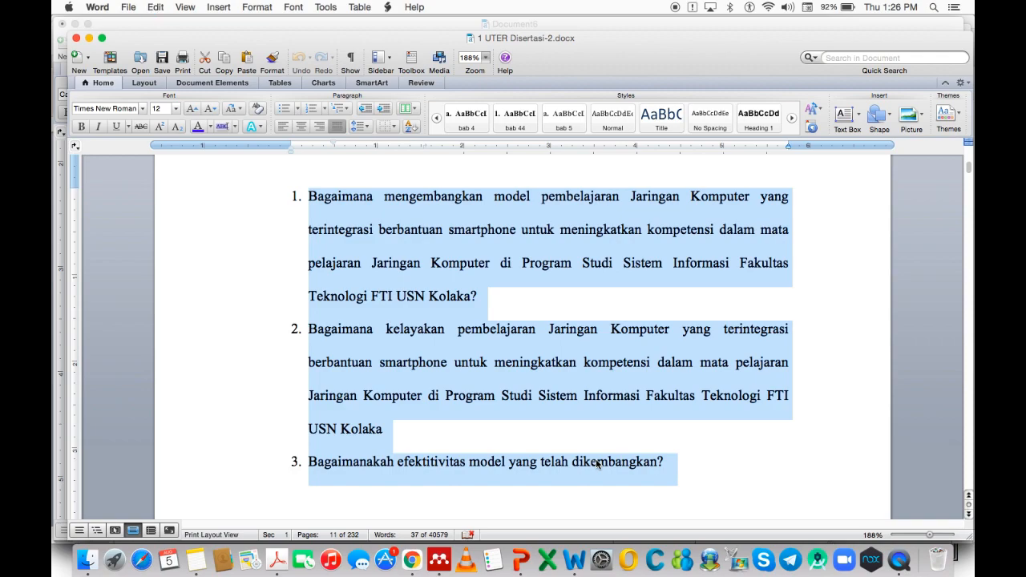
Paste the Rumusan Masalah text into Document6 as Unformatted Text instead of formatted.
right_click(578, 548)
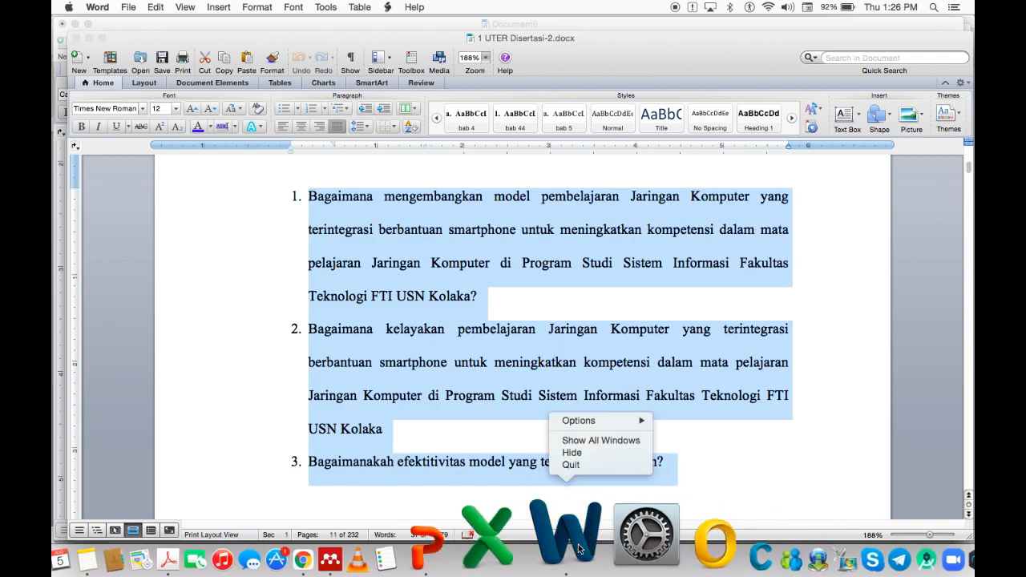
click(593, 440)
click(255, 231)
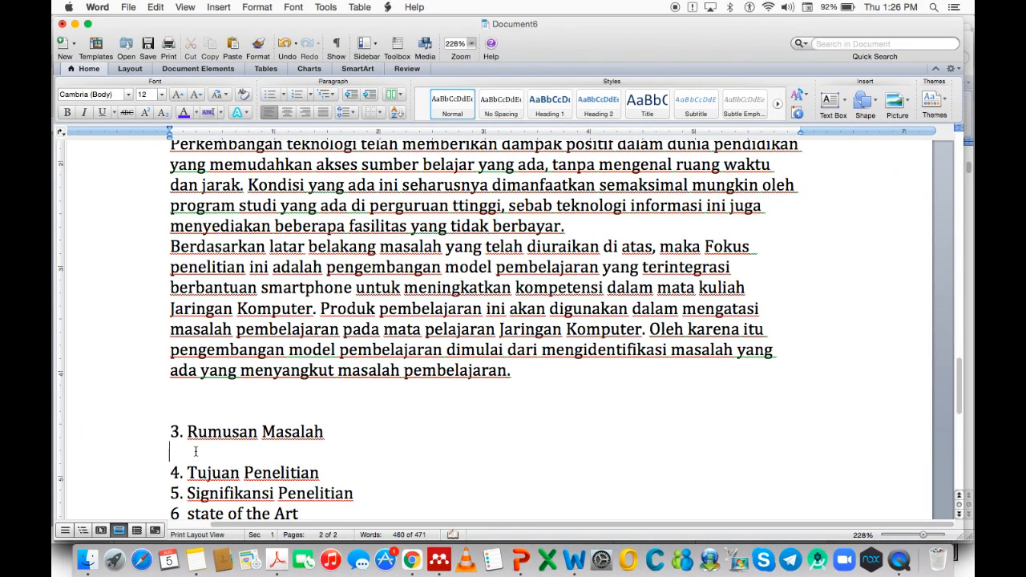
key(super+v)
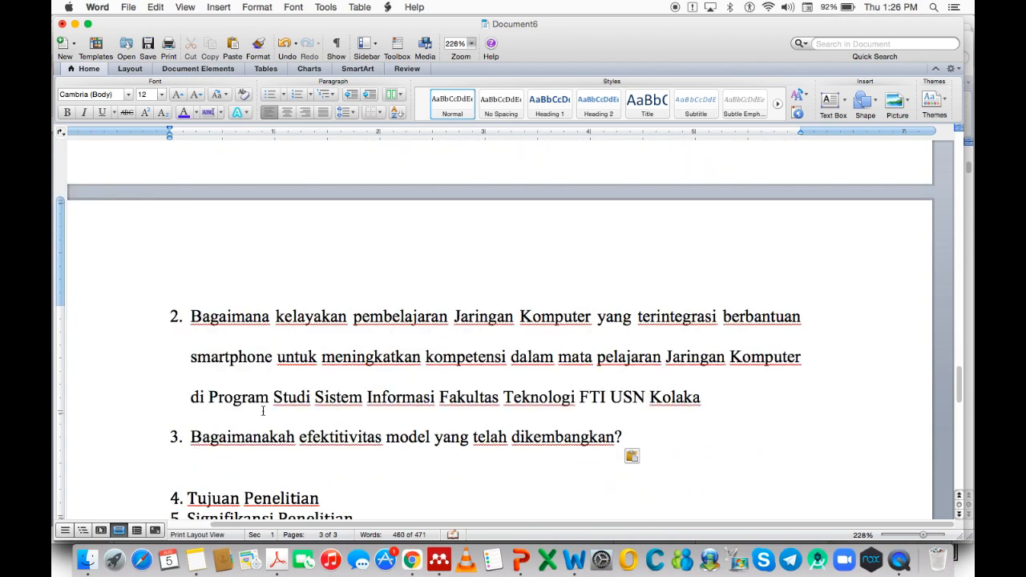
key(super+z)
scroll(268, 351, up, 1)
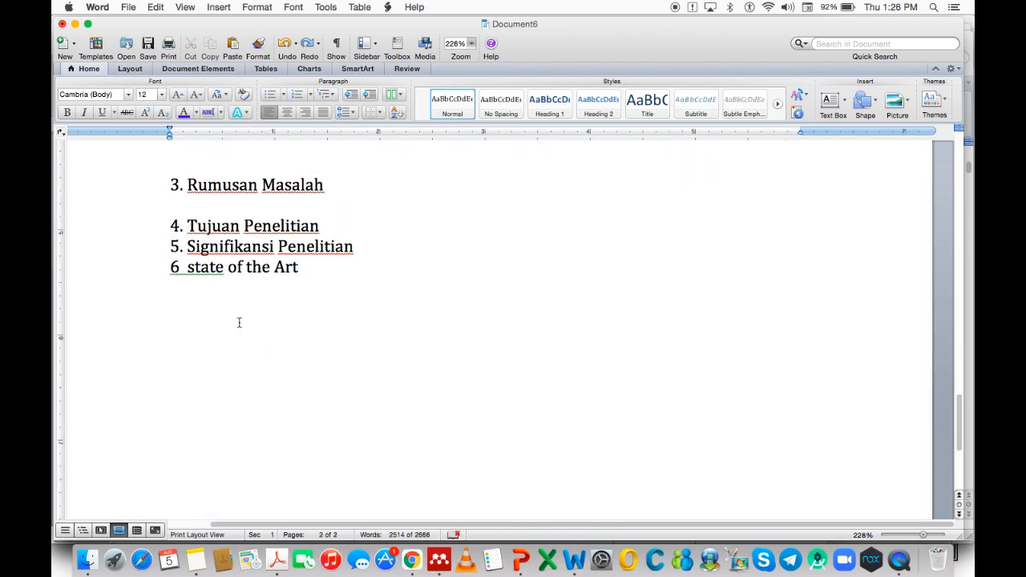
right_click(198, 202)
click(240, 257)
click(366, 304)
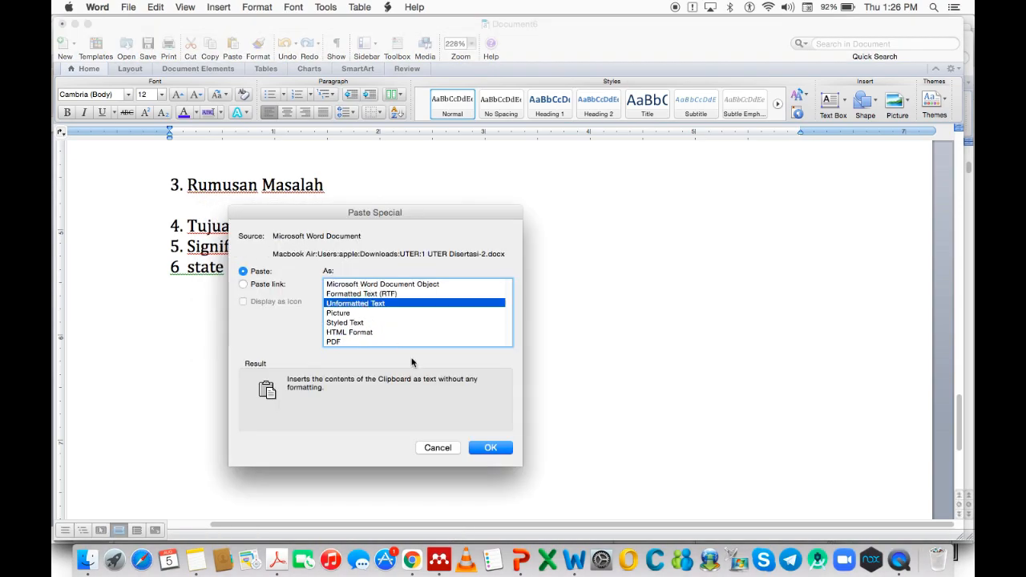
click(489, 447)
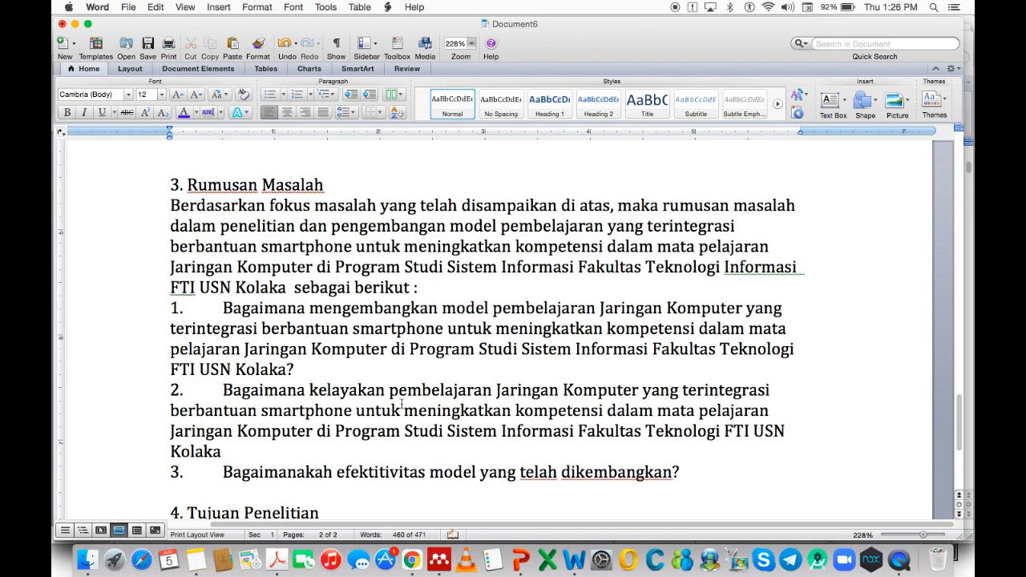
Add a blank line under 4. Tujuan Penelitian without automatic list numbering.
scroll(391, 404, down, 5)
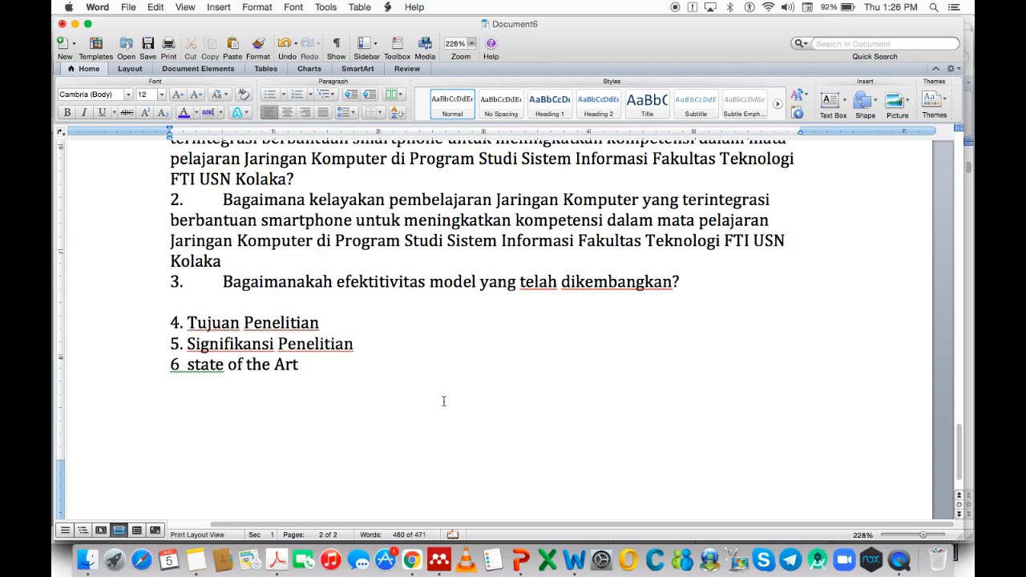
click(359, 325)
key(Return)
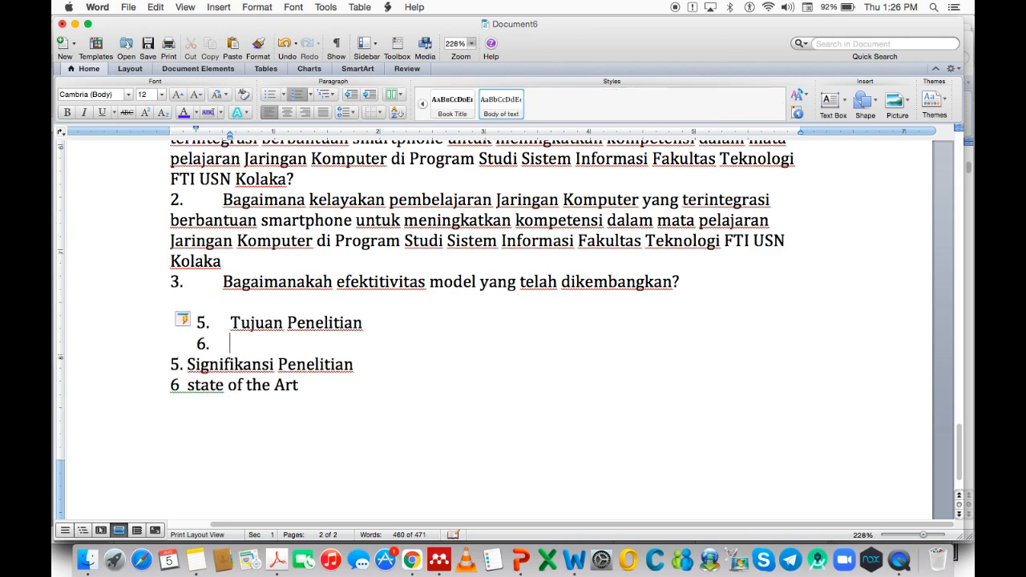
key(super+z)
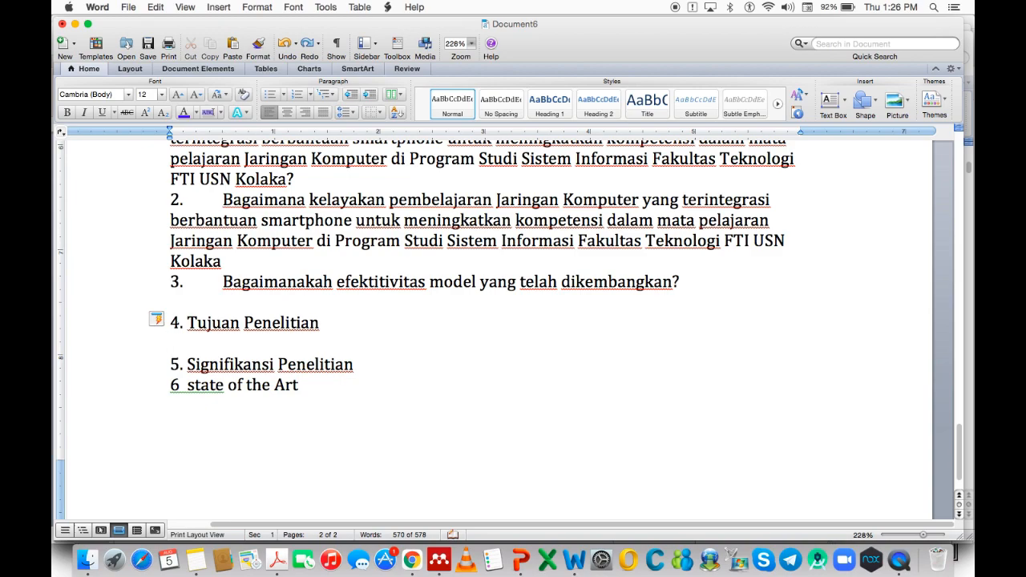
click(277, 304)
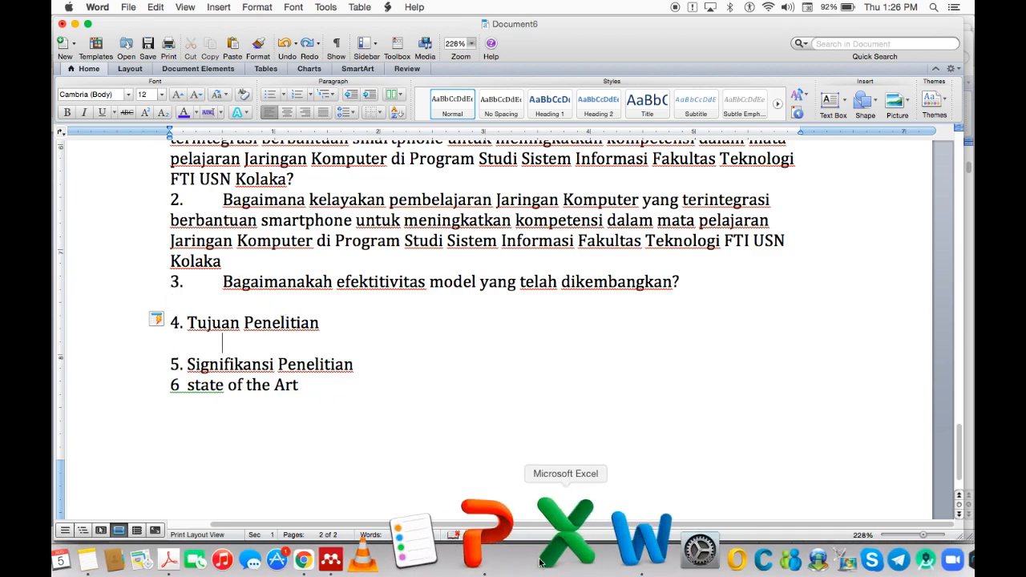
Copy the Tujuan Penelitian objectives text from the dissertation with Cmd+C.
right_click(575, 553)
click(589, 440)
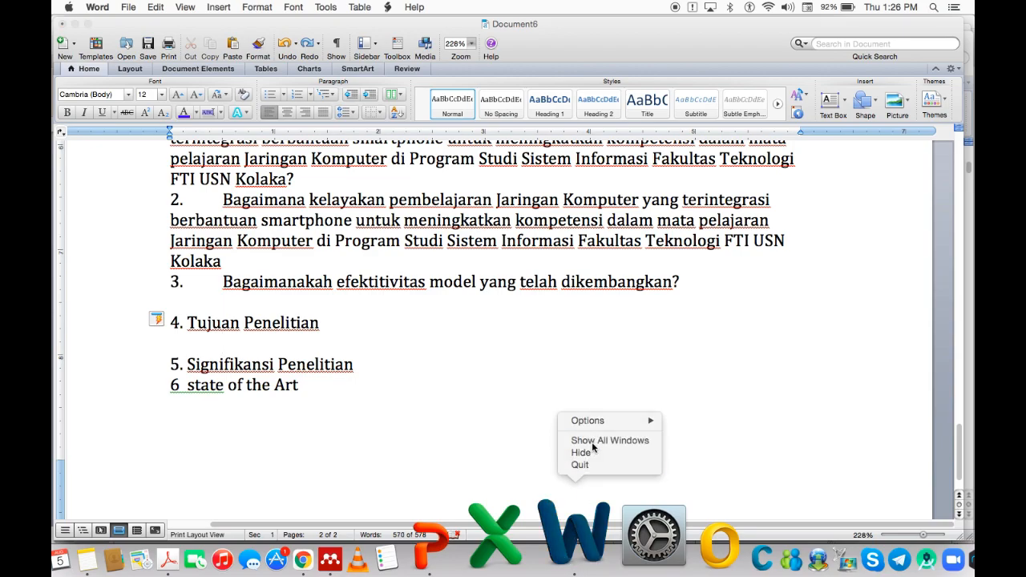
click(509, 401)
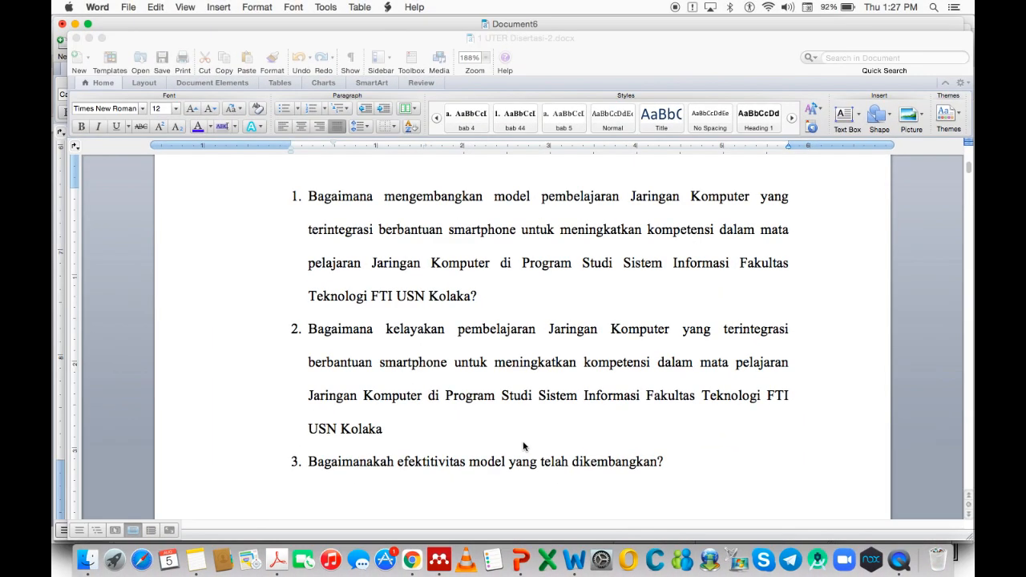
scroll(537, 474, down, 5)
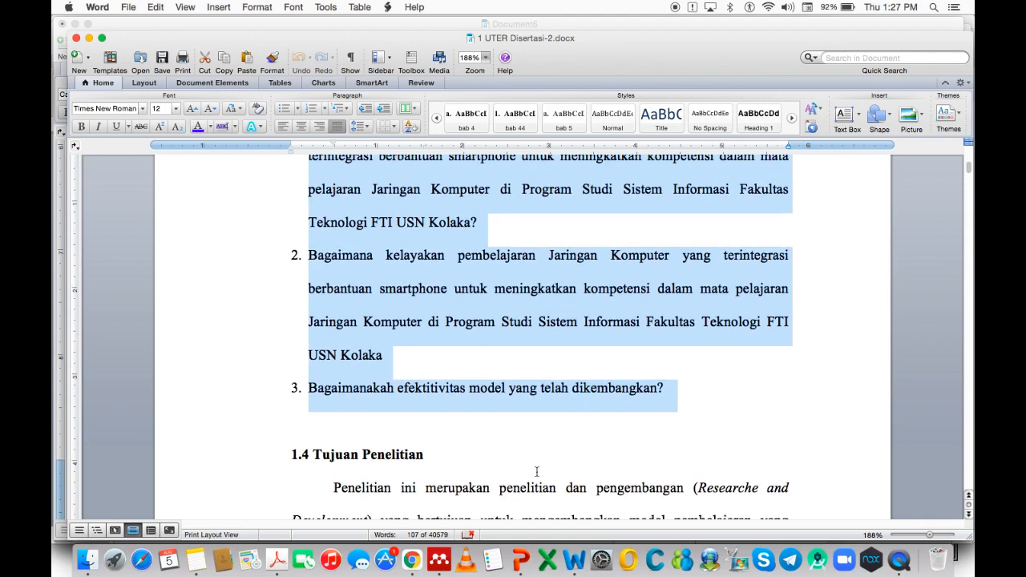
scroll(537, 471, down, 3)
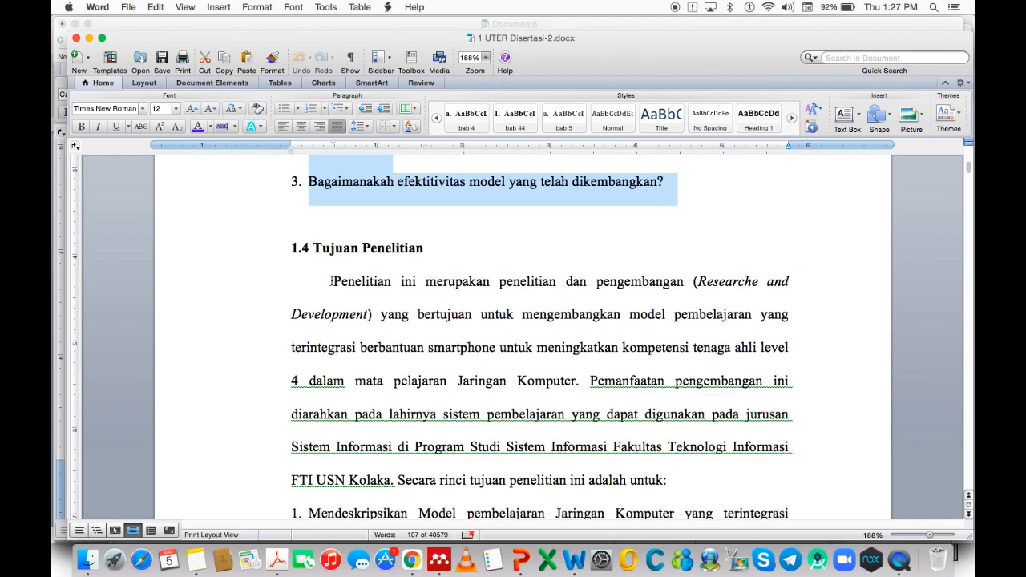
drag(331, 282, 675, 505)
key(super+c)
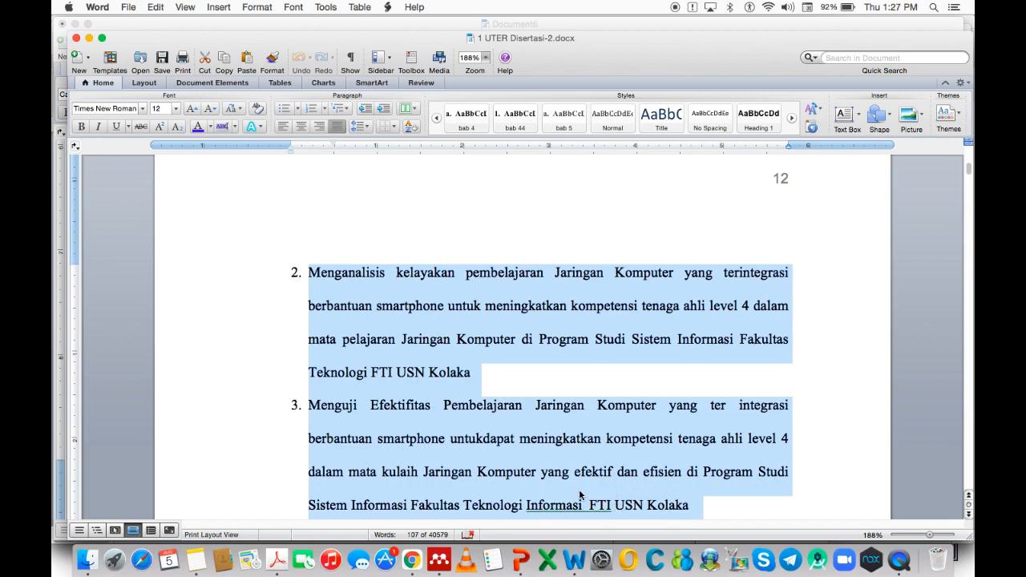
Paste the objectives into Document6 below 4. Tujuan Penelitian as Unformatted Text.
right_click(577, 546)
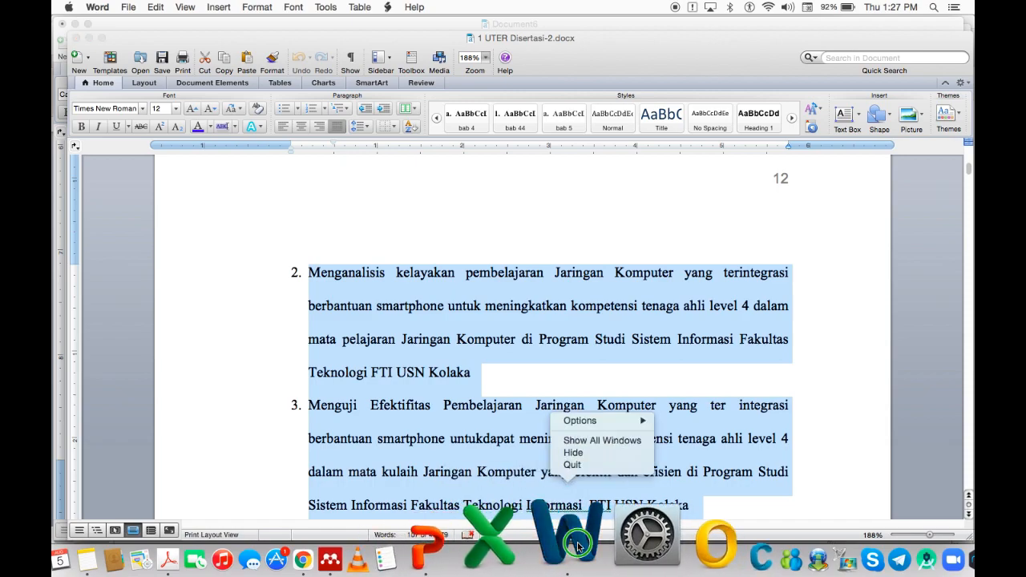
click(568, 442)
click(176, 196)
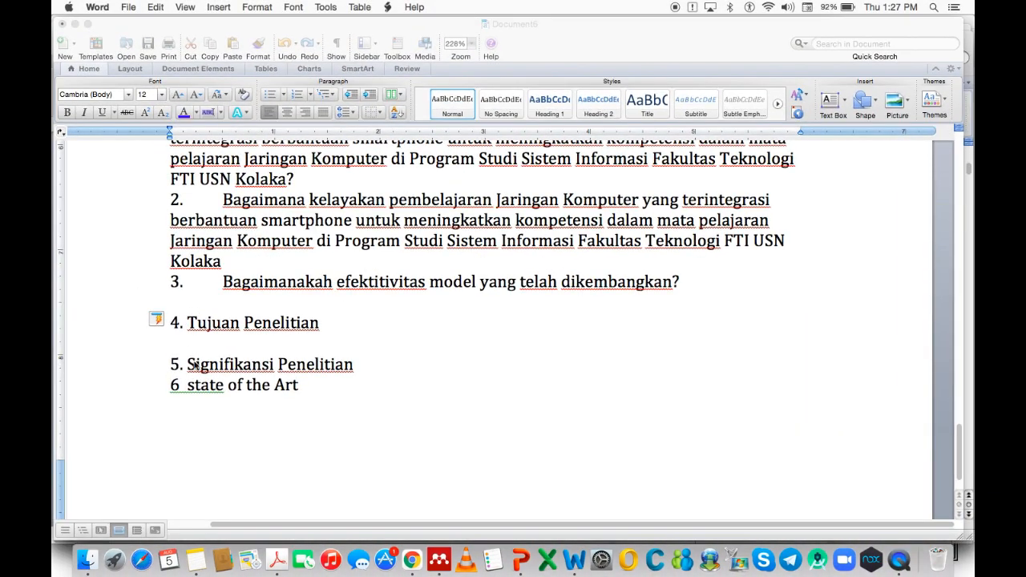
click(190, 343)
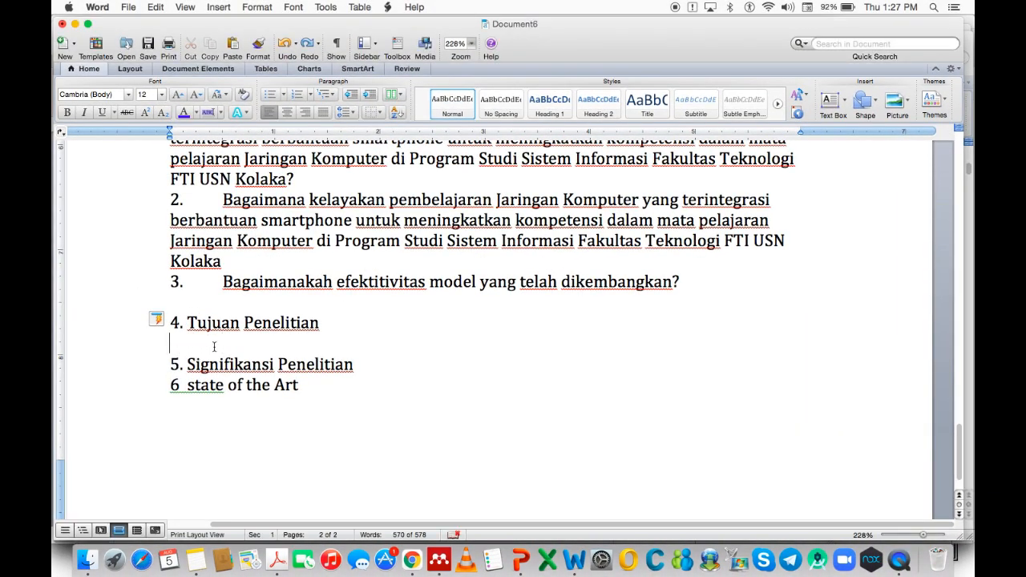
right_click(178, 340)
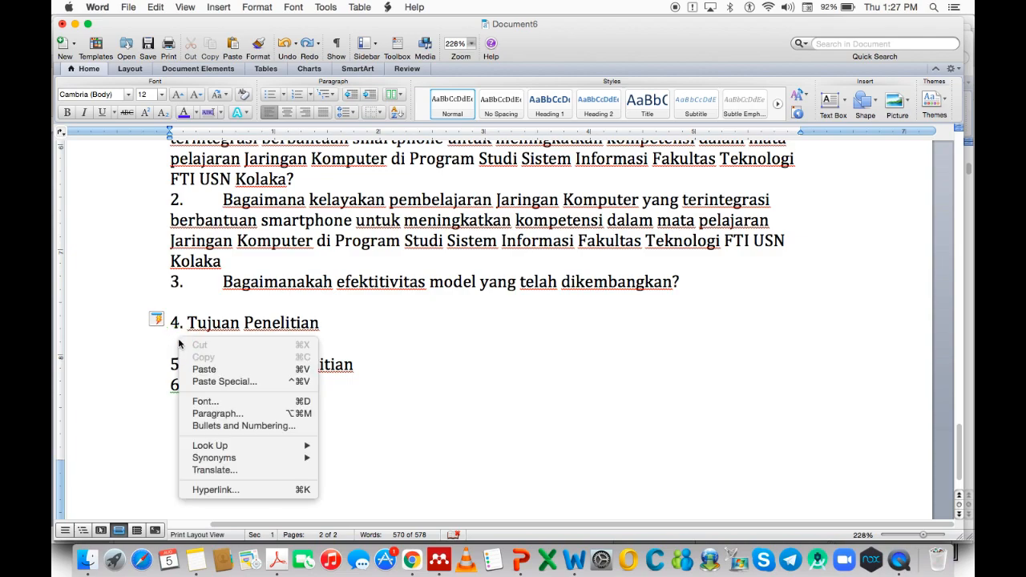
click(210, 380)
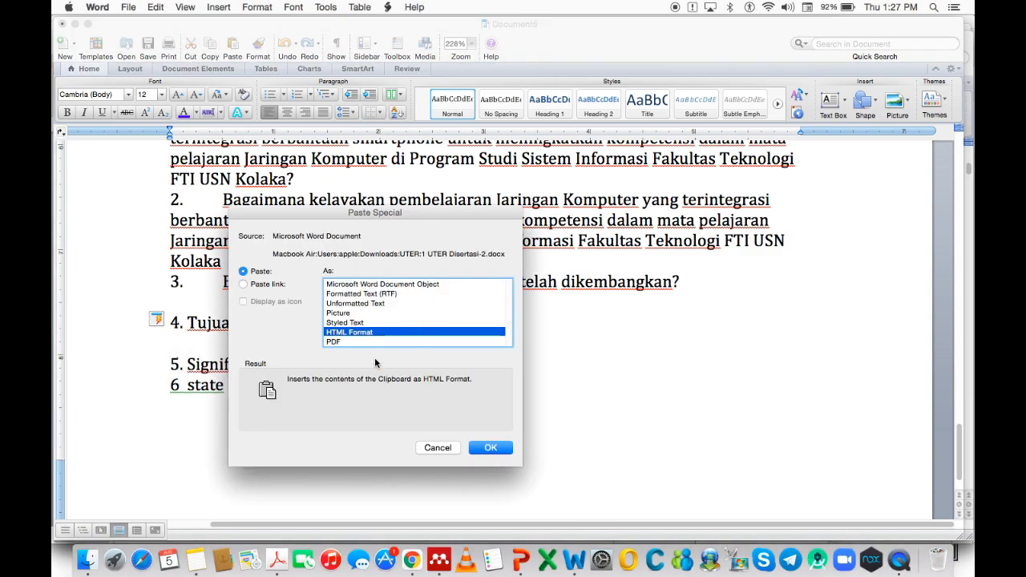
click(357, 303)
click(491, 448)
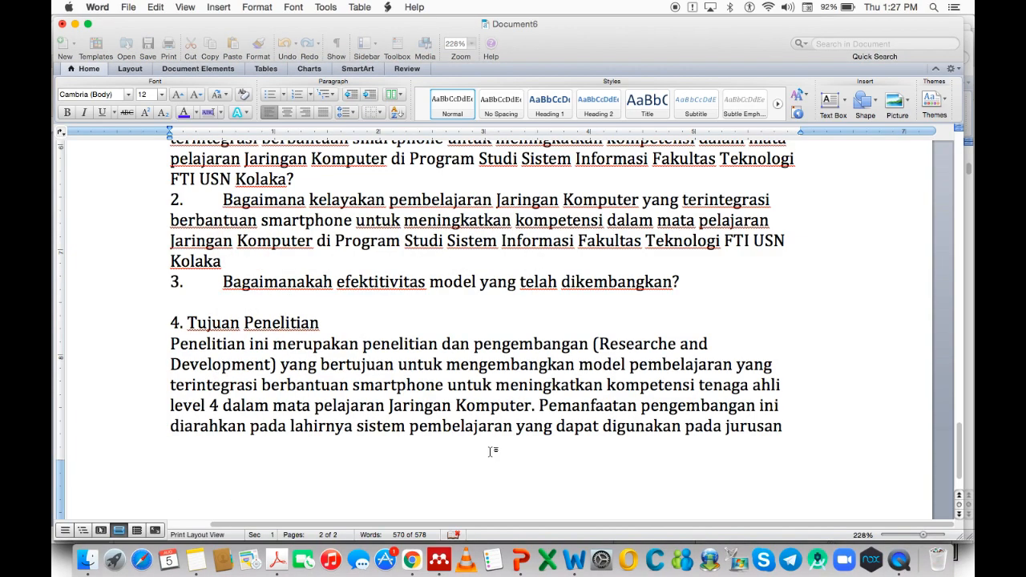
Add an unnumbered blank line below 5. Signifikansi Penelitian.
scroll(365, 423, down, 10)
click(381, 461)
key(Return)
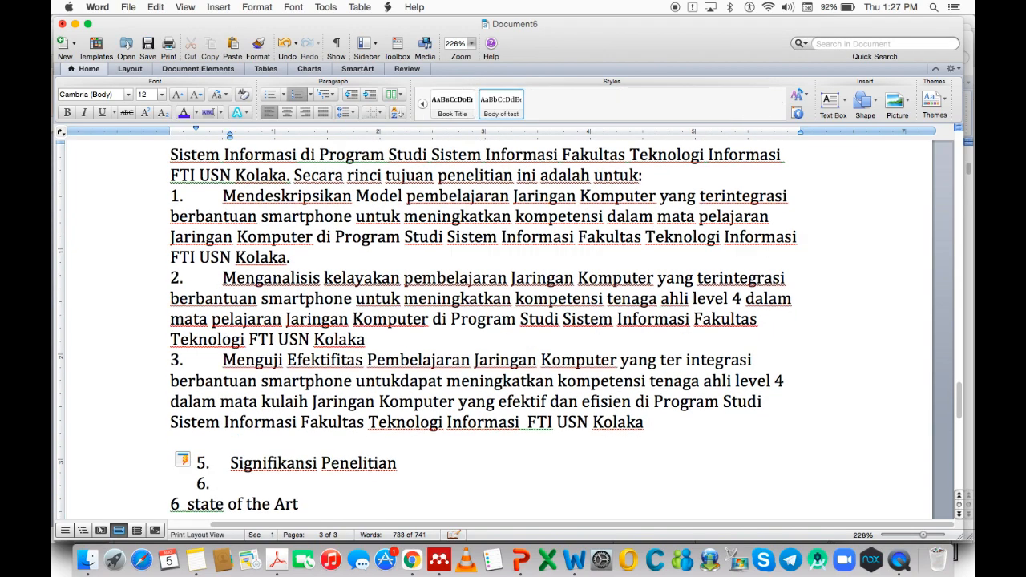
key(ctrl+z)
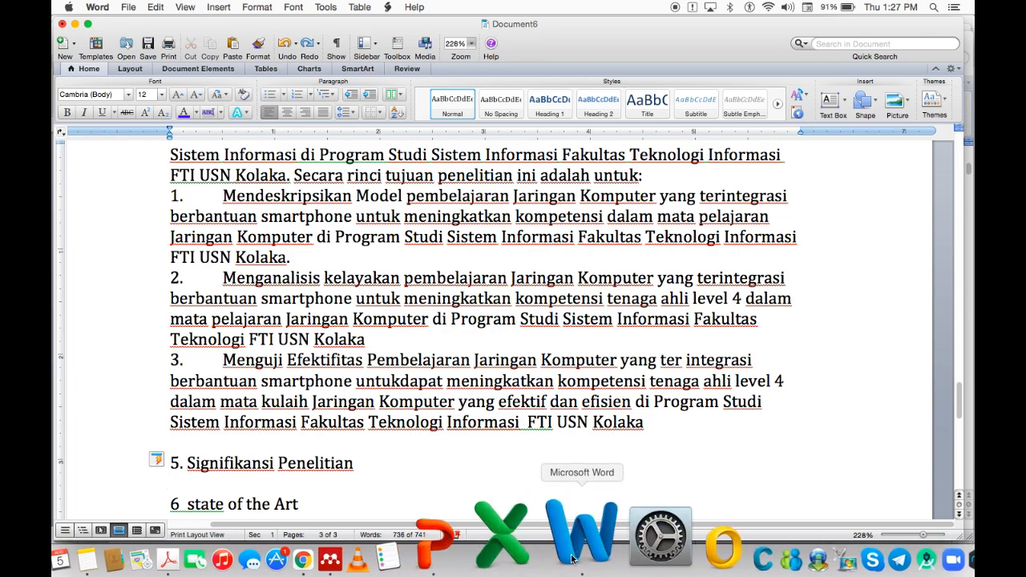
right_click(573, 553)
Copy the 1.5 Signifikansi Penelitian paragraph from the dissertation.
click(593, 441)
click(561, 454)
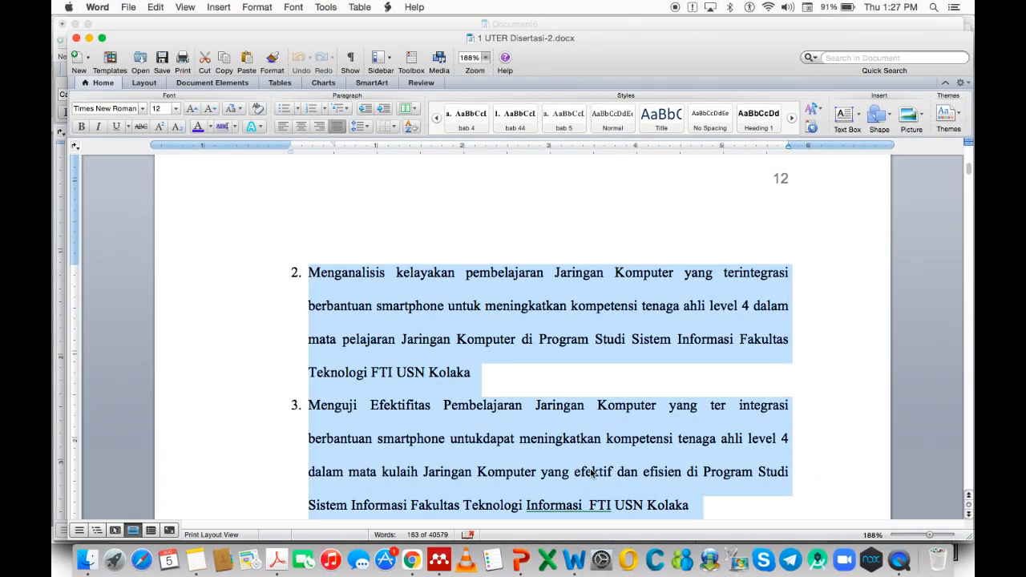
scroll(592, 469, down, 5)
scroll(593, 469, down, 1)
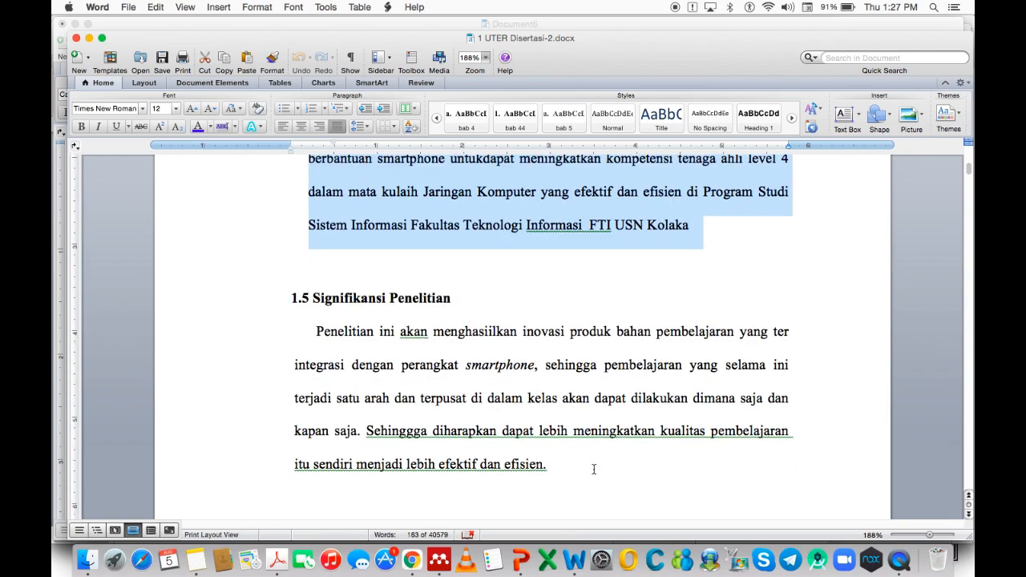
scroll(580, 454, down, 1)
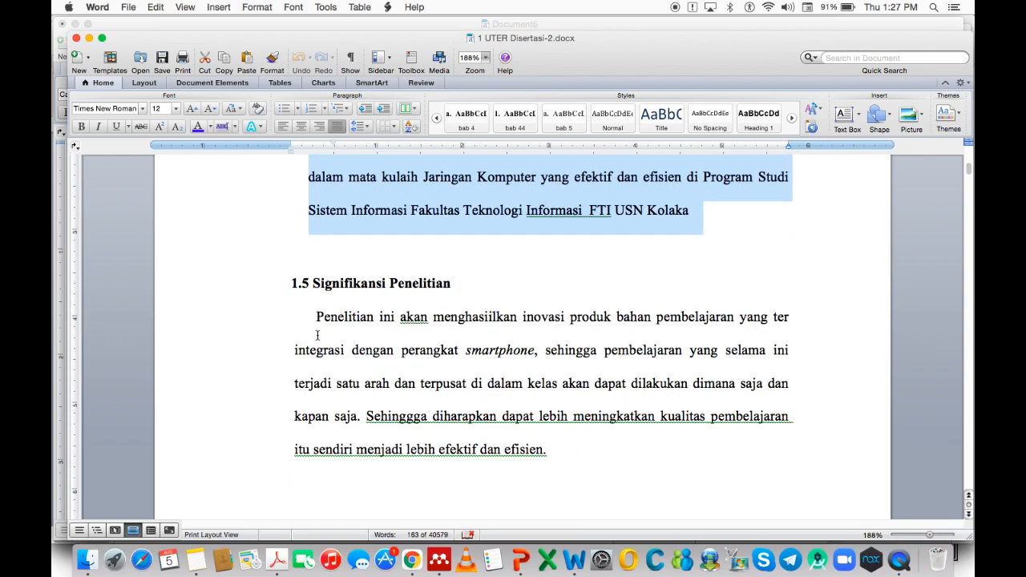
drag(317, 315, 546, 462)
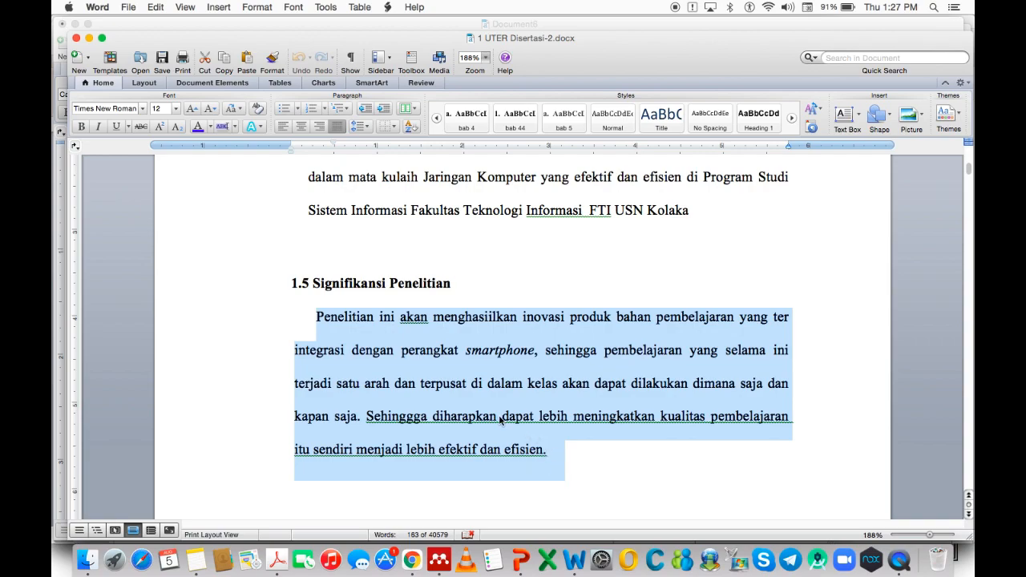
right_click(461, 381)
click(485, 395)
scroll(525, 445, down, 10)
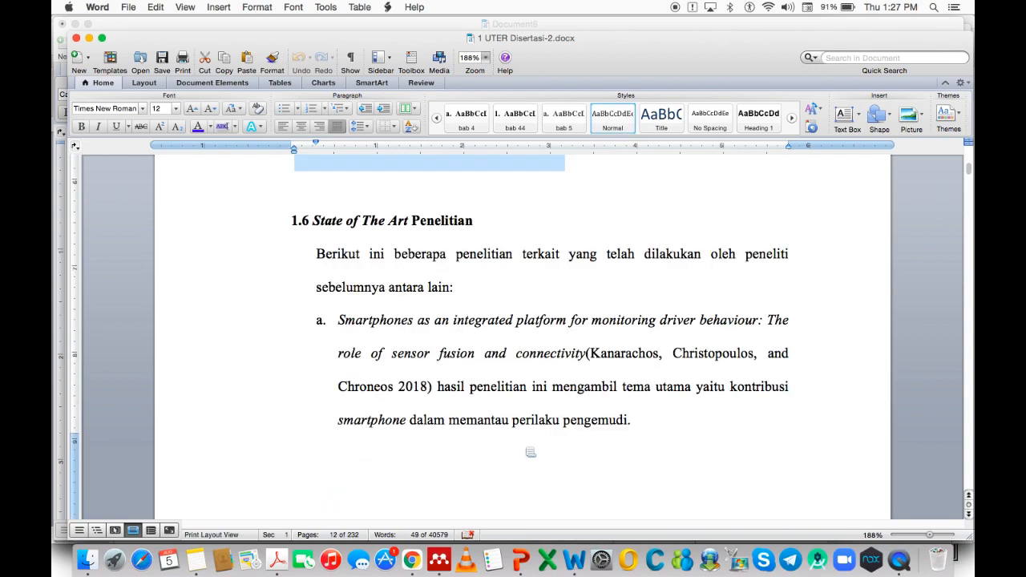
Paste the 'Penelitian ini akan menghasilkan' paragraph under section 5 as Unformatted Text.
right_click(577, 533)
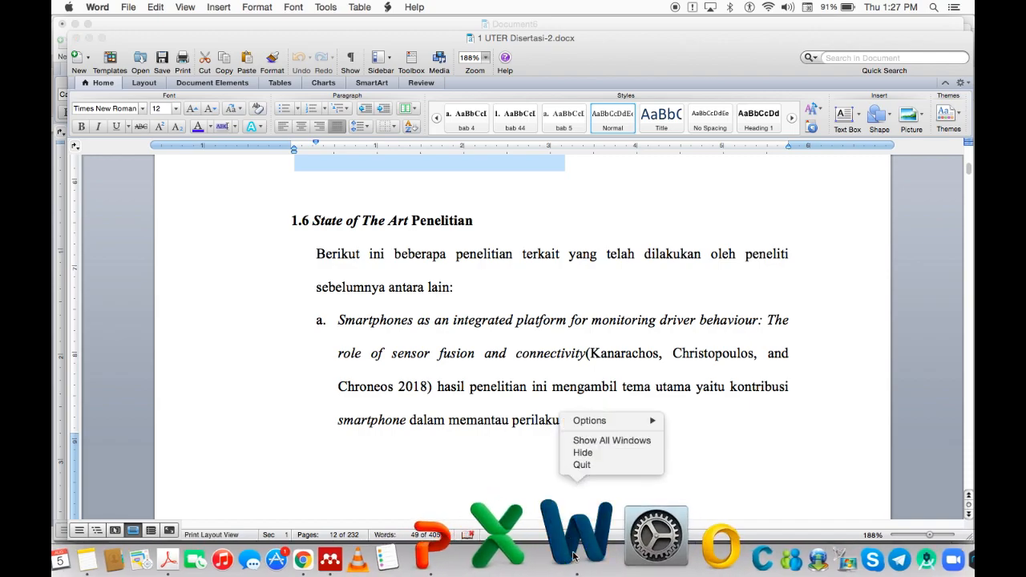
click(600, 440)
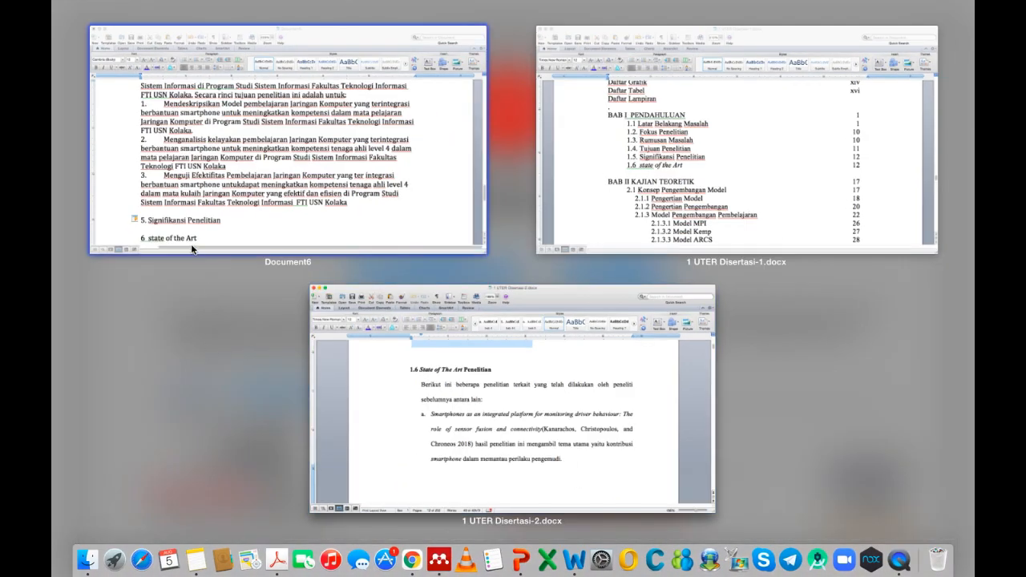
click(207, 236)
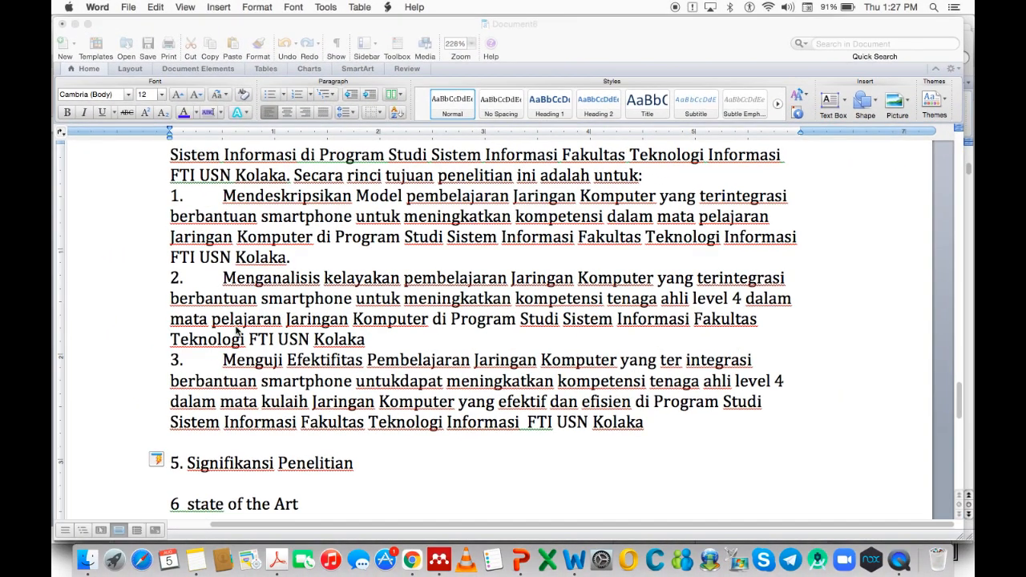
click(225, 490)
right_click(186, 486)
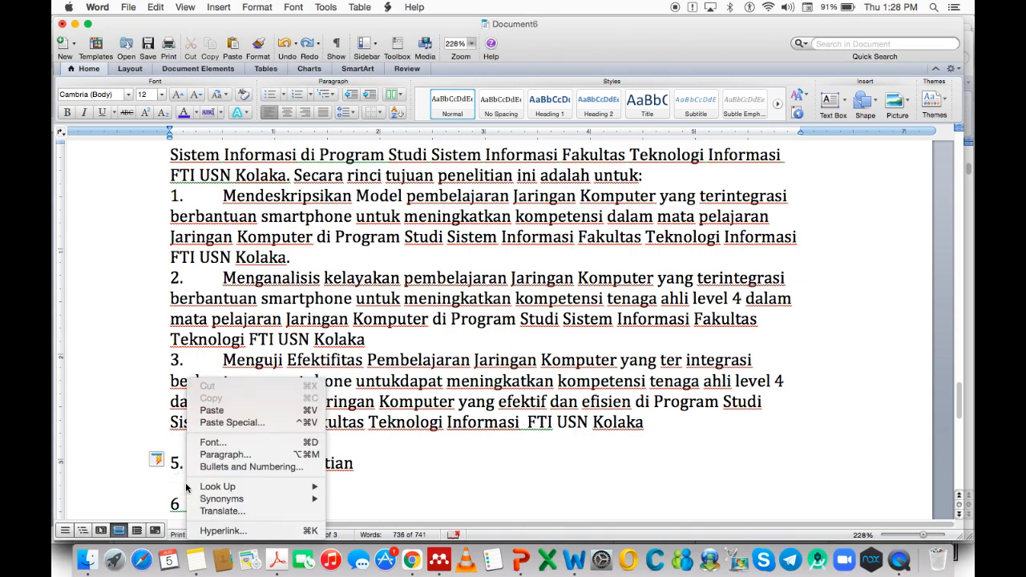
click(239, 423)
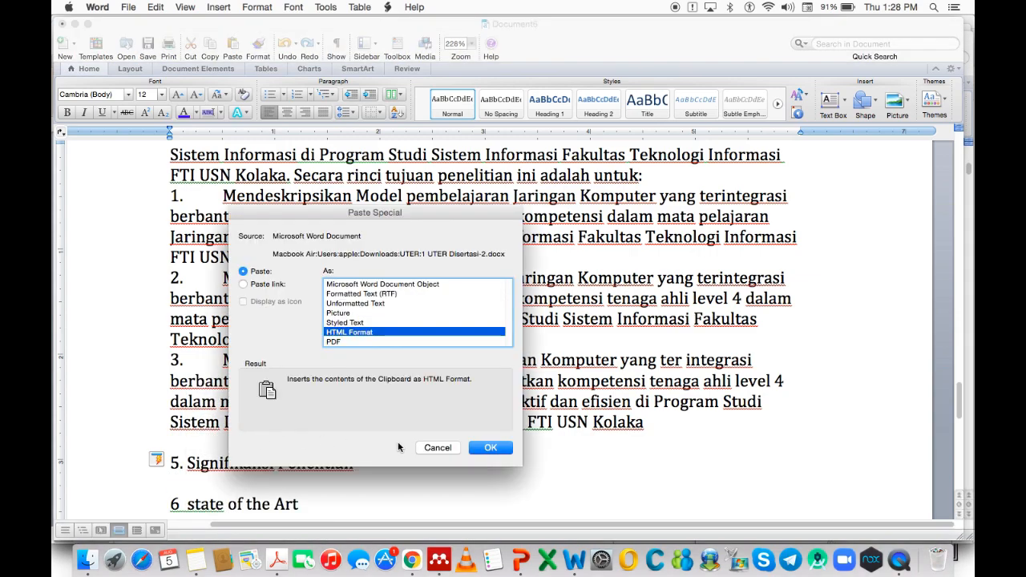
click(353, 304)
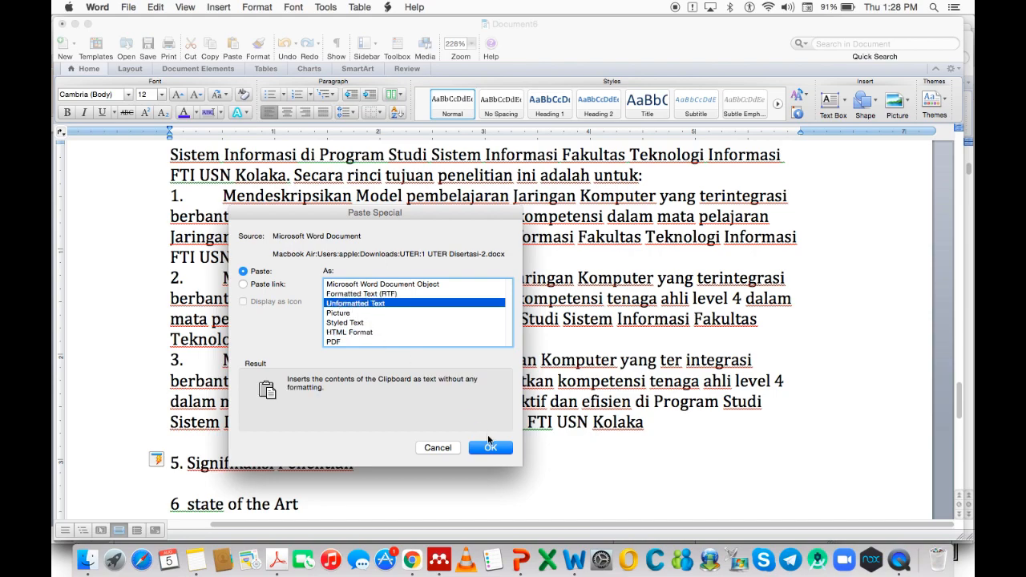
click(489, 445)
Add blank lines after 'efisien.' and below 6 state of the Art.
scroll(468, 455, down, 5)
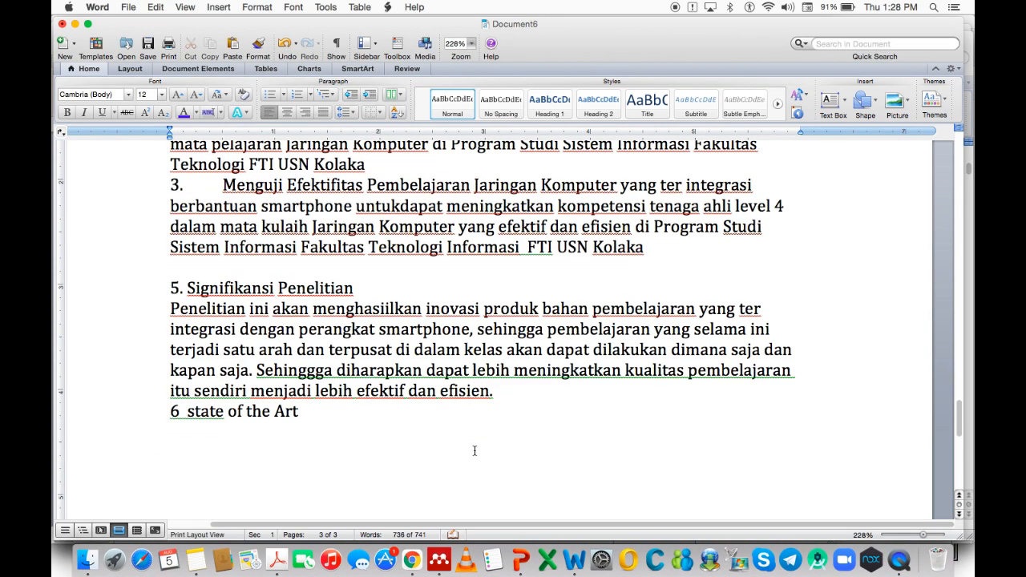
click(533, 353)
key(Return)
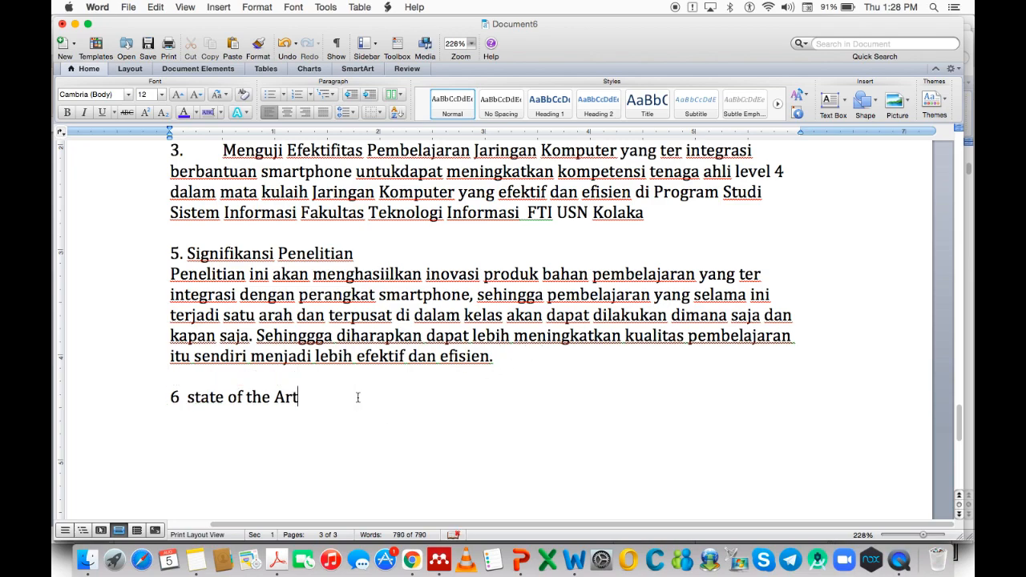
key(Return)
Select and copy the State of the Art comparison table in the dissertation document.
right_click(577, 554)
click(577, 554)
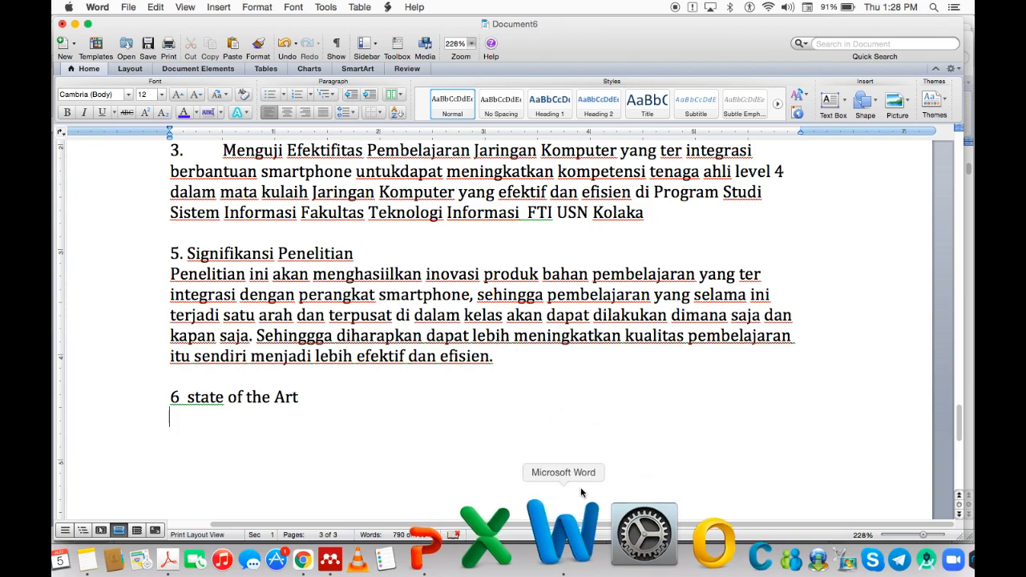
click(574, 551)
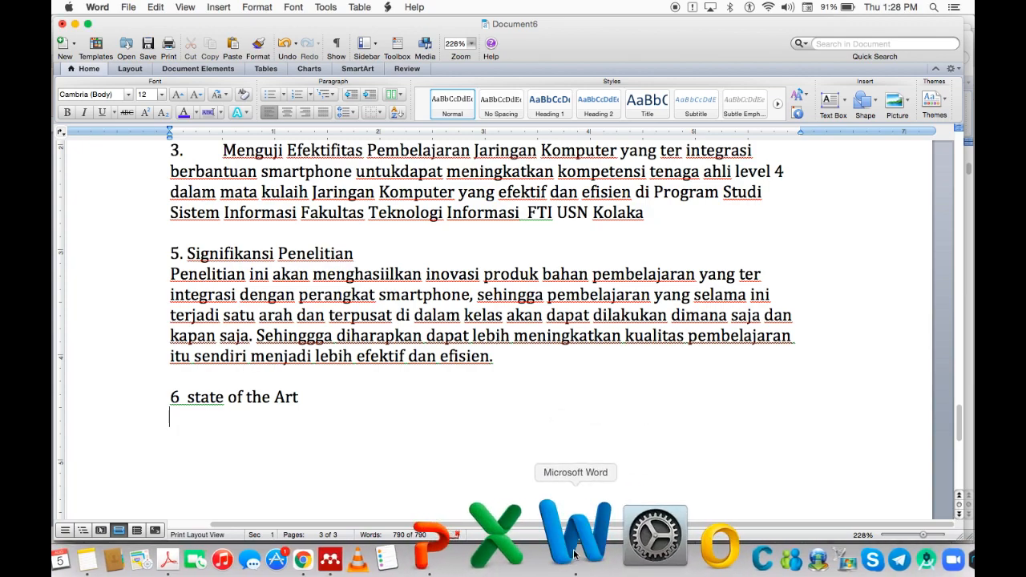
right_click(573, 552)
click(589, 441)
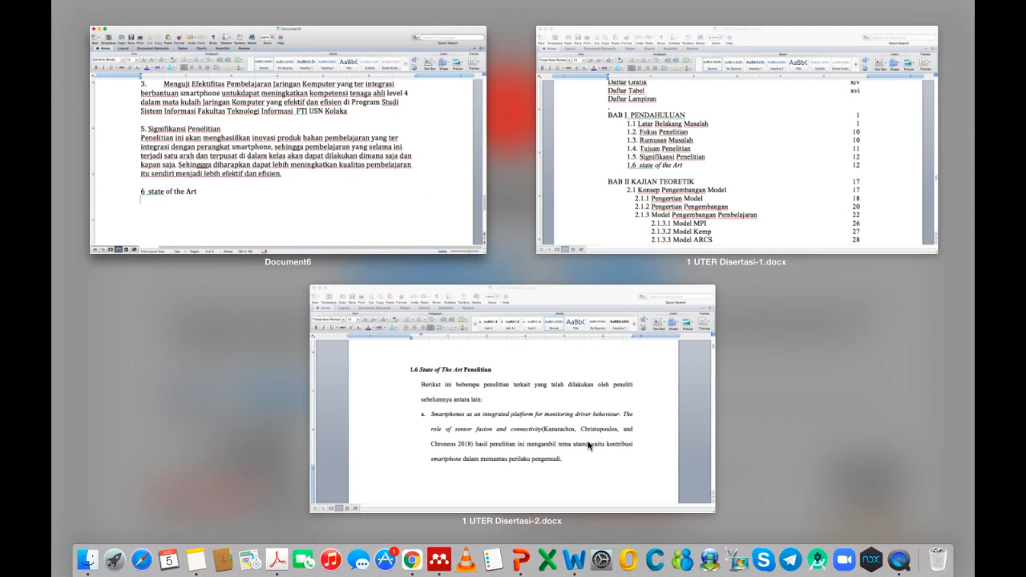
click(535, 447)
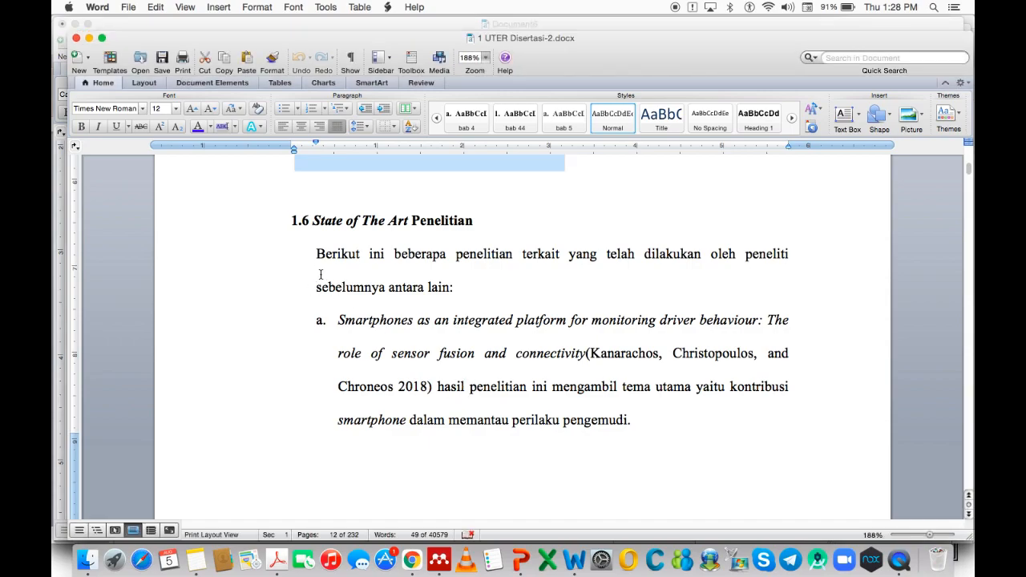
drag(314, 254, 352, 365)
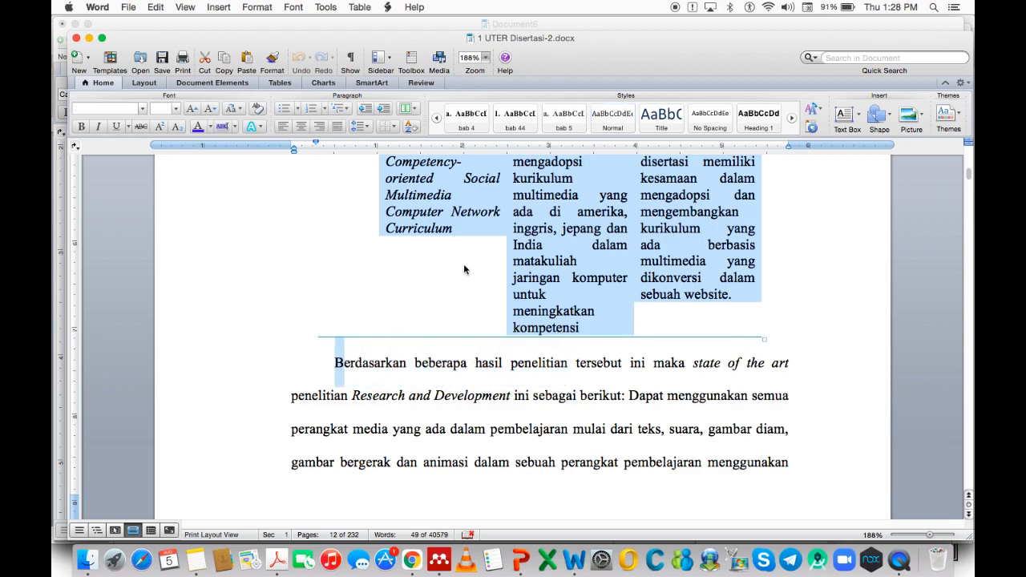
right_click(486, 222)
click(505, 246)
Paste the table into Document6 under the heading as Formatted Text (RTF) and delete the stray line.
right_click(577, 533)
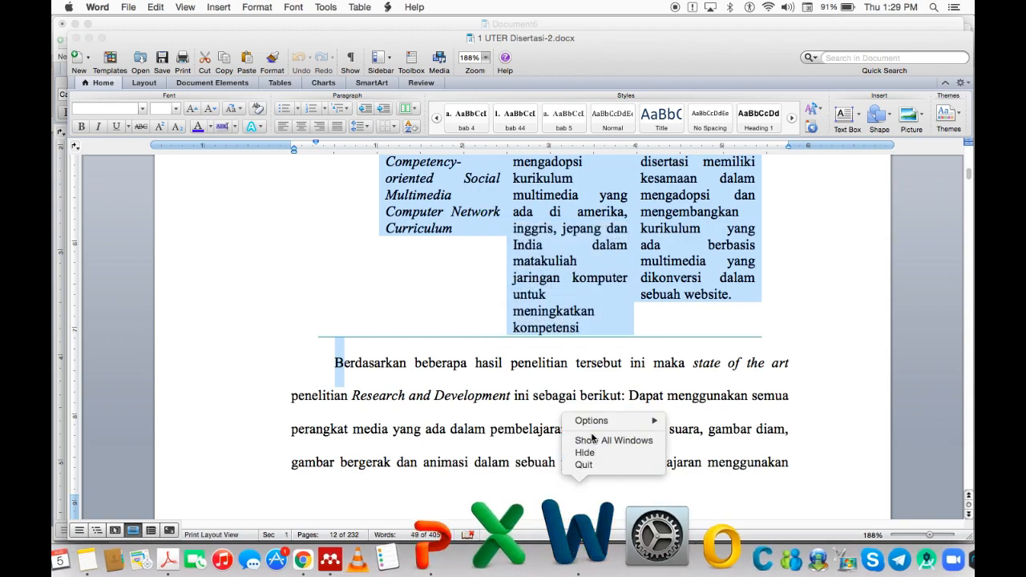
click(597, 440)
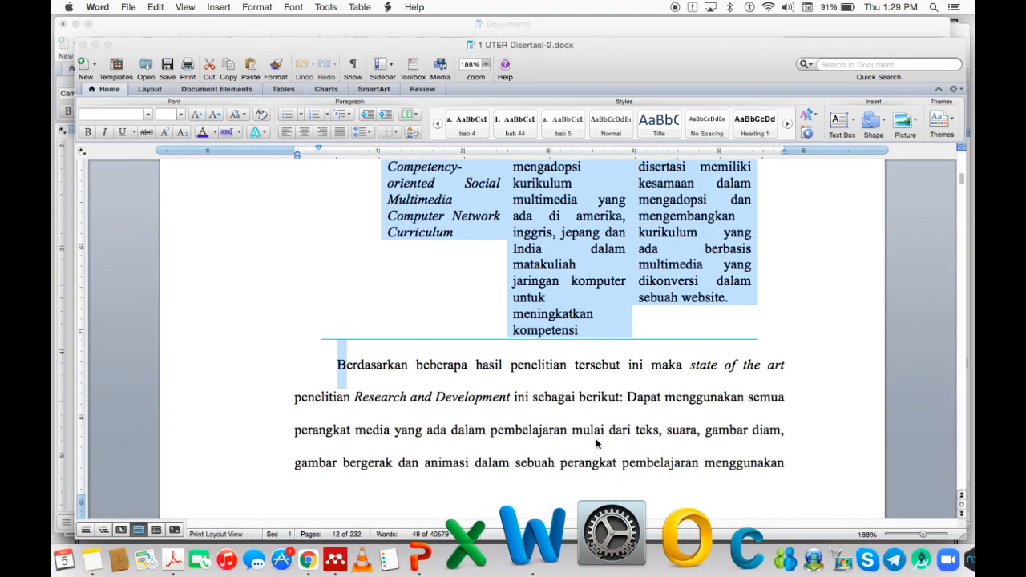
click(194, 193)
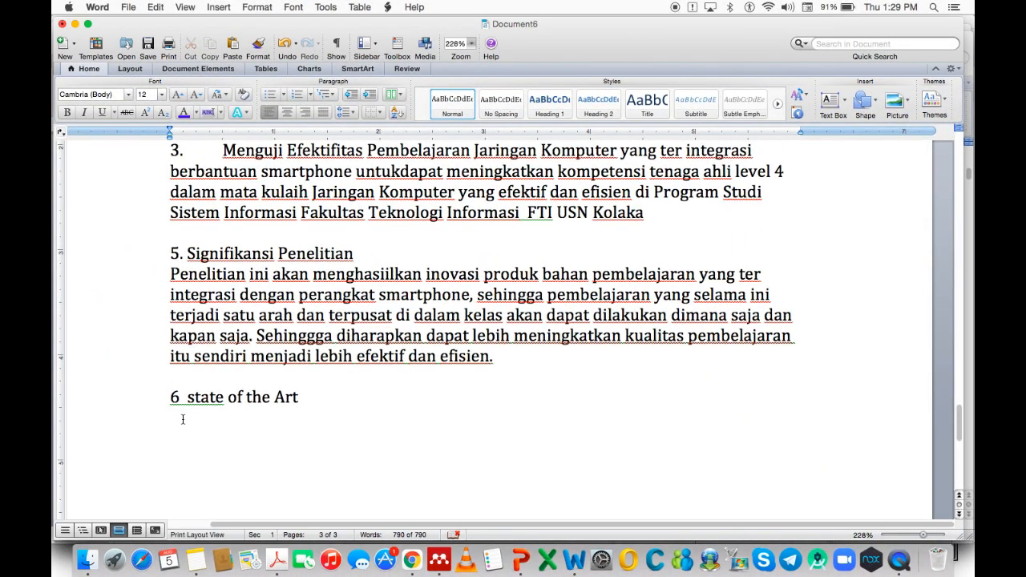
right_click(183, 419)
click(213, 419)
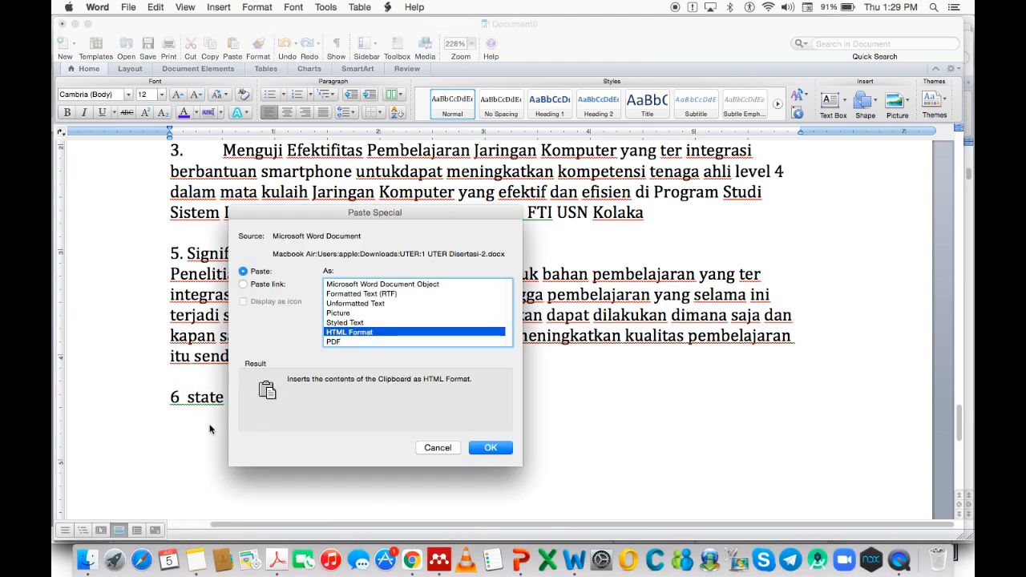
click(361, 294)
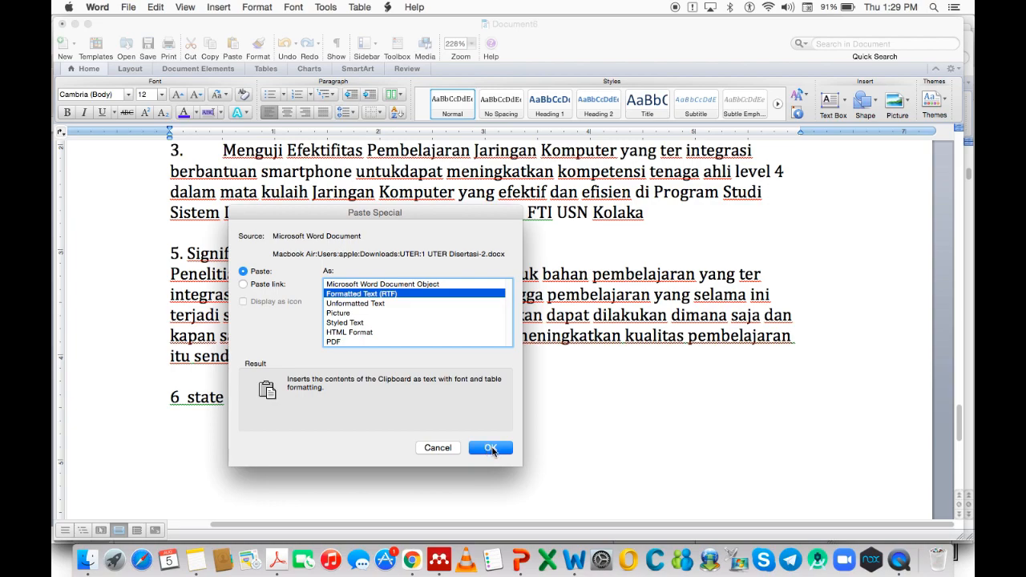
click(492, 452)
key(super+v)
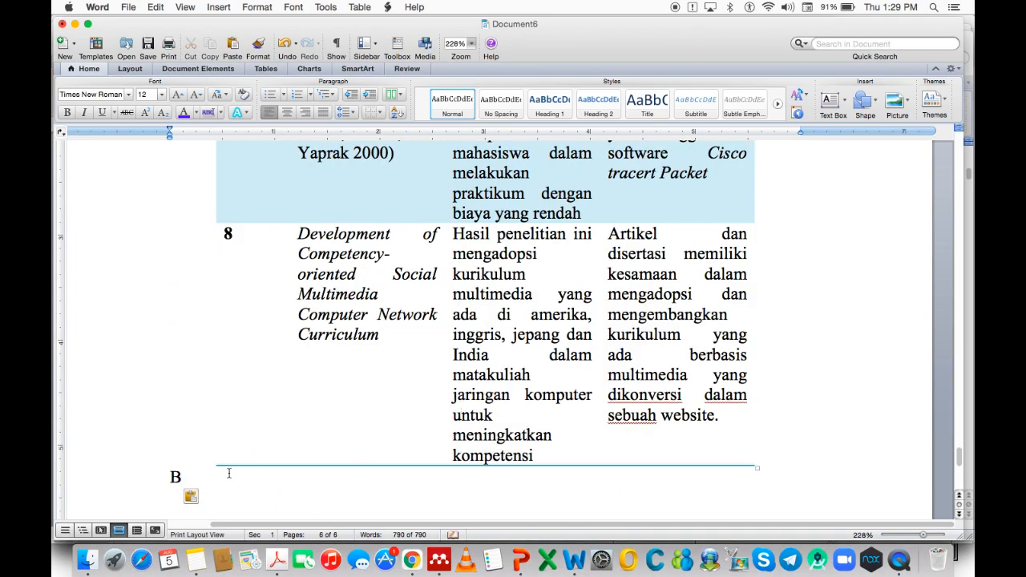
key(BackSpace)
Review the pasted six-page table through row 8 on competency-oriented multimedia curriculum.
click(337, 333)
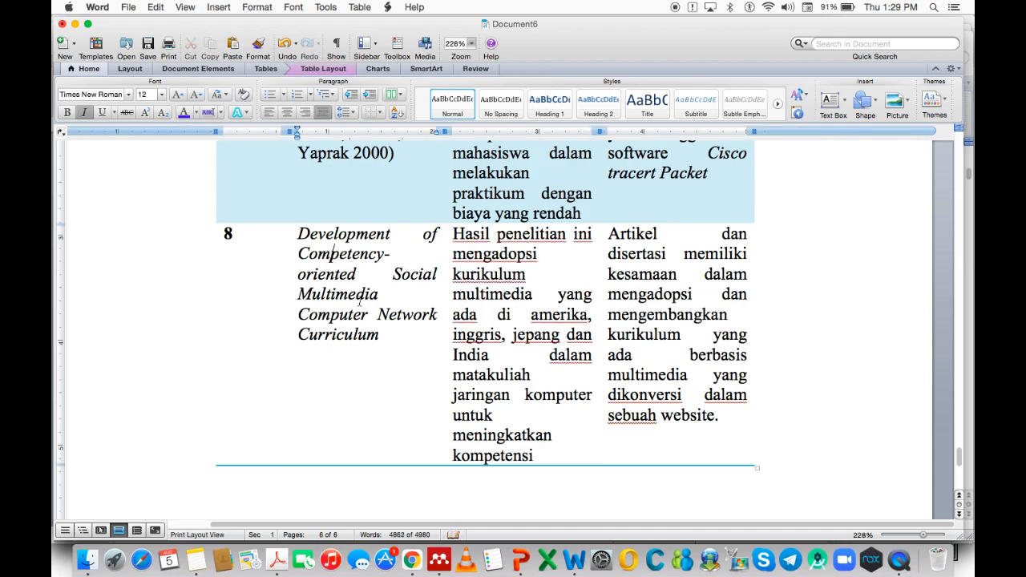
scroll(352, 255, up, 1)
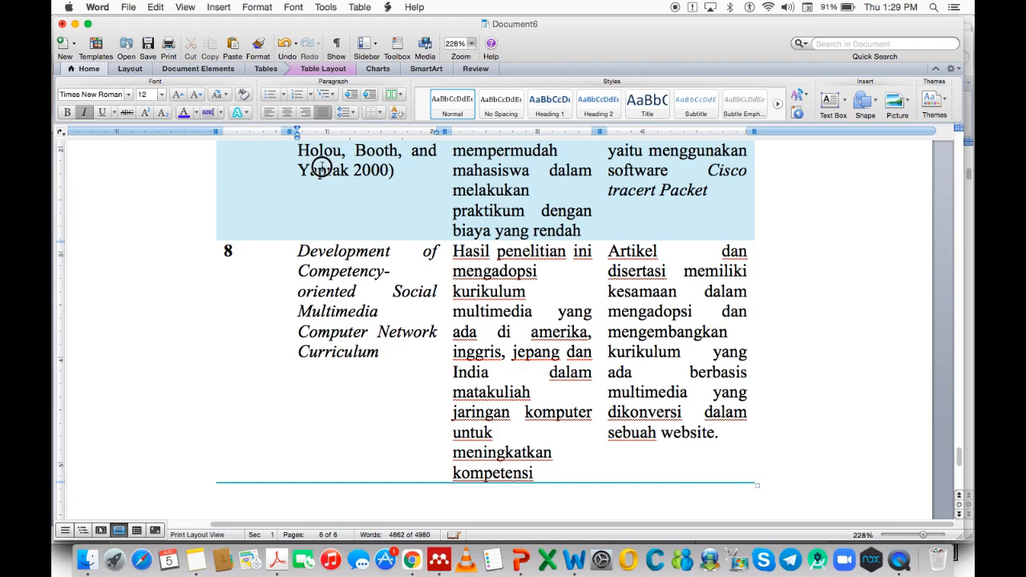
scroll(348, 206, up, 15)
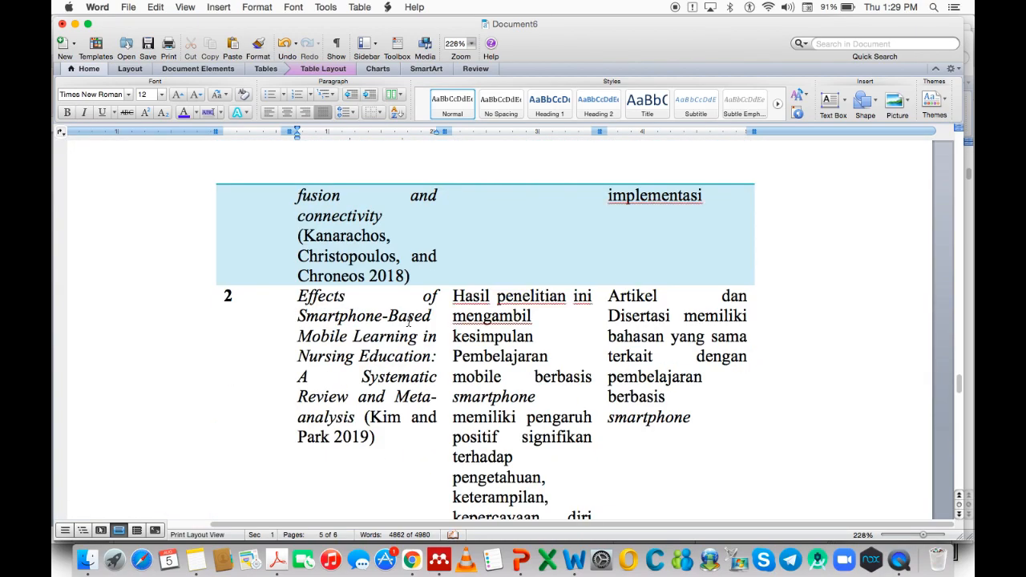
scroll(409, 321, up, 20)
scroll(409, 323, down, 20)
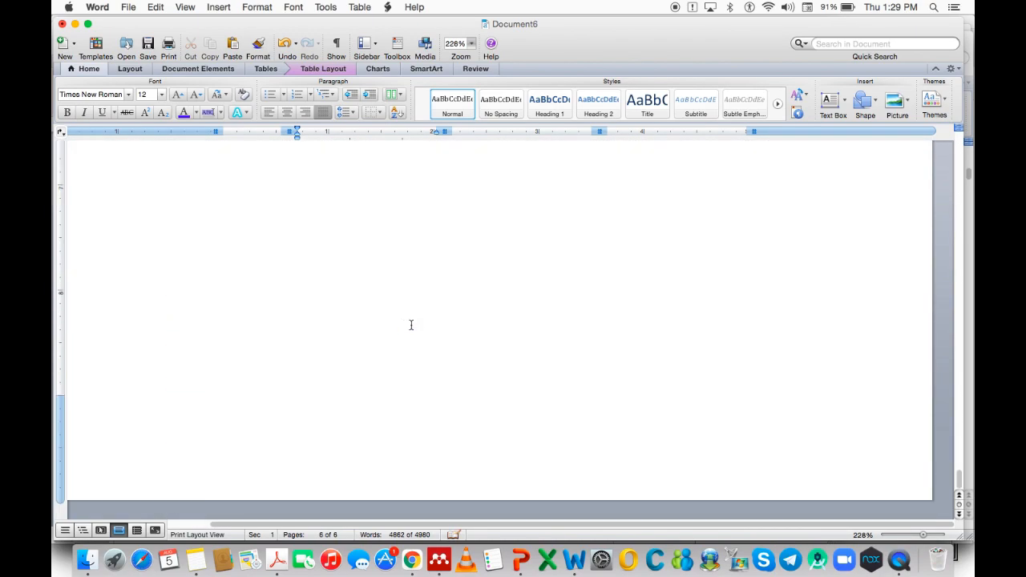
scroll(381, 315, up, 5)
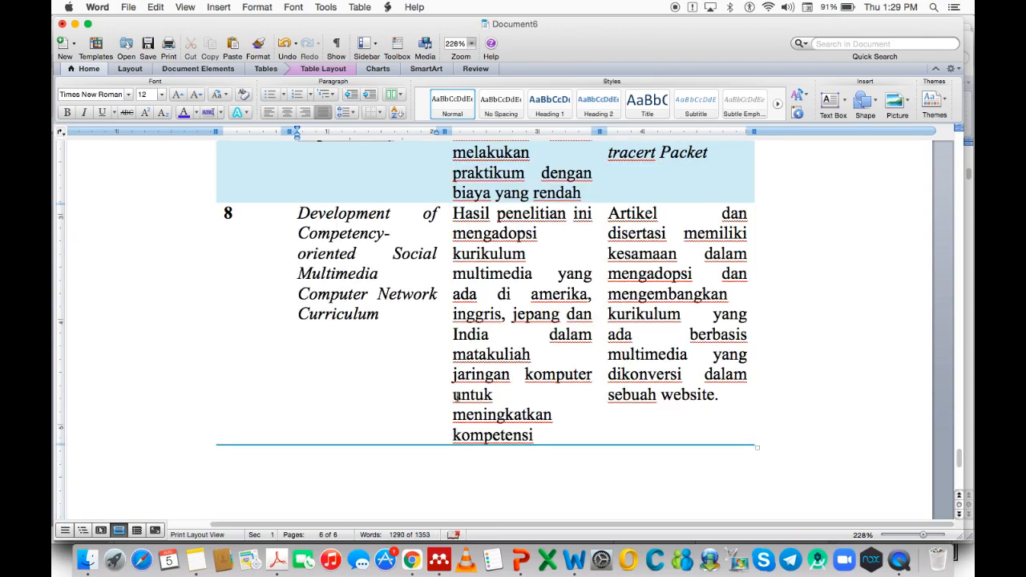
scroll(455, 394, down, 4)
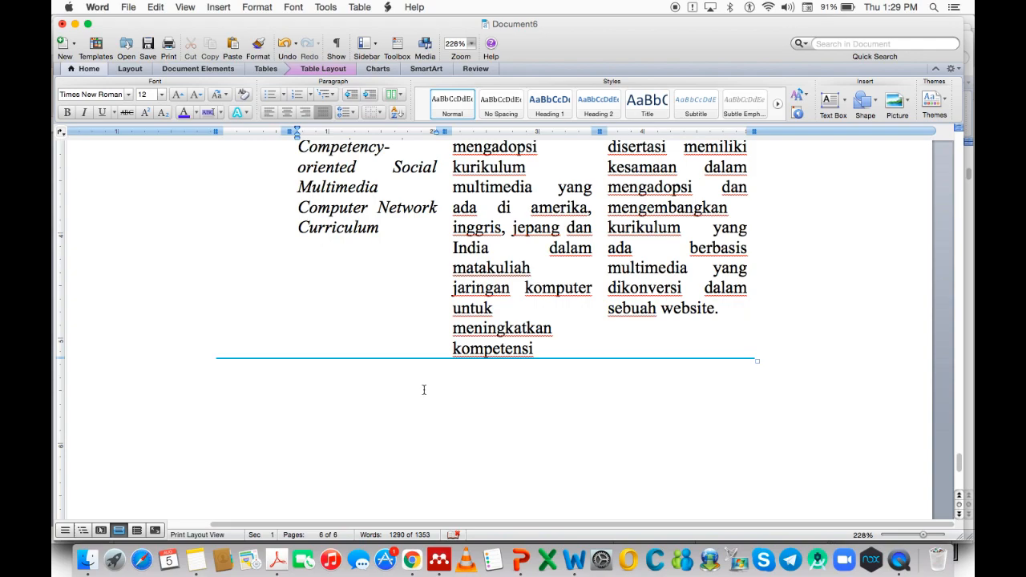
scroll(423, 391, up, 5)
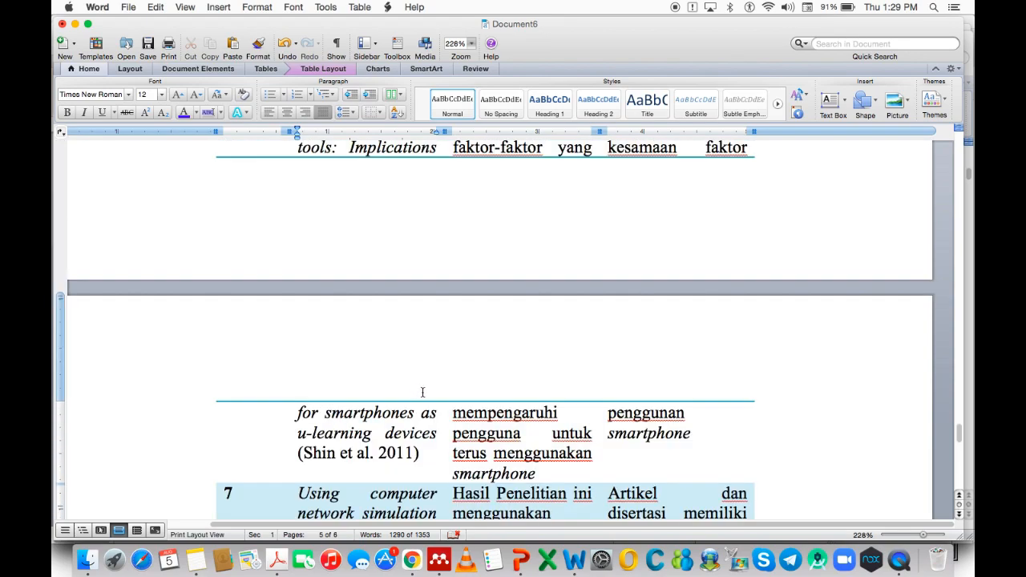
scroll(438, 396, down, 15)
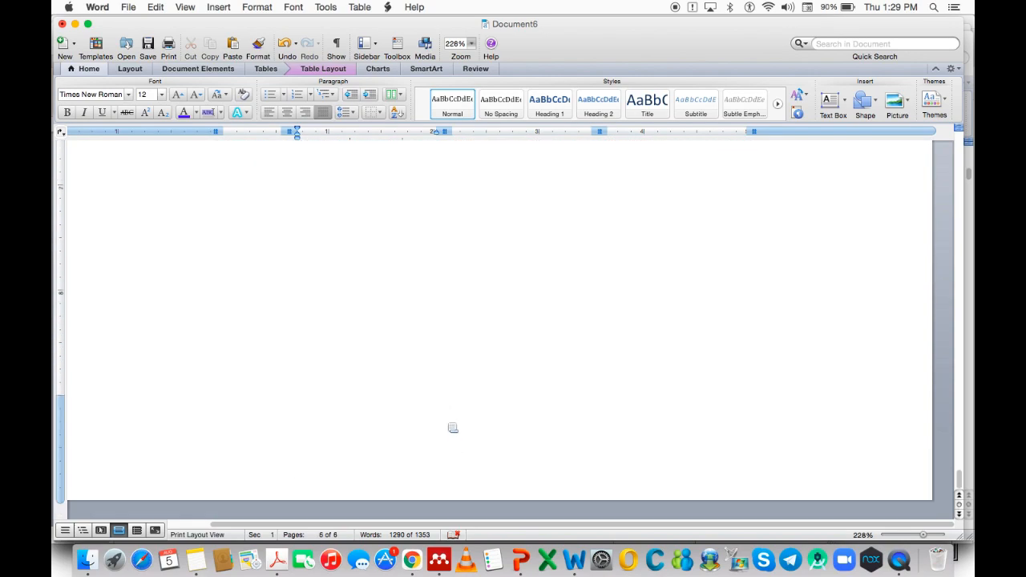
click(519, 546)
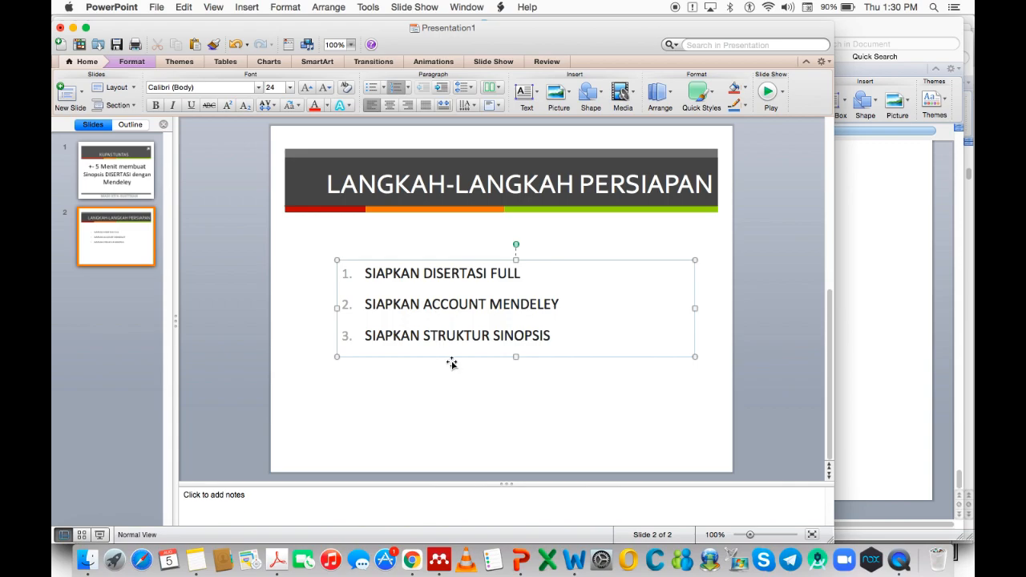
click(575, 555)
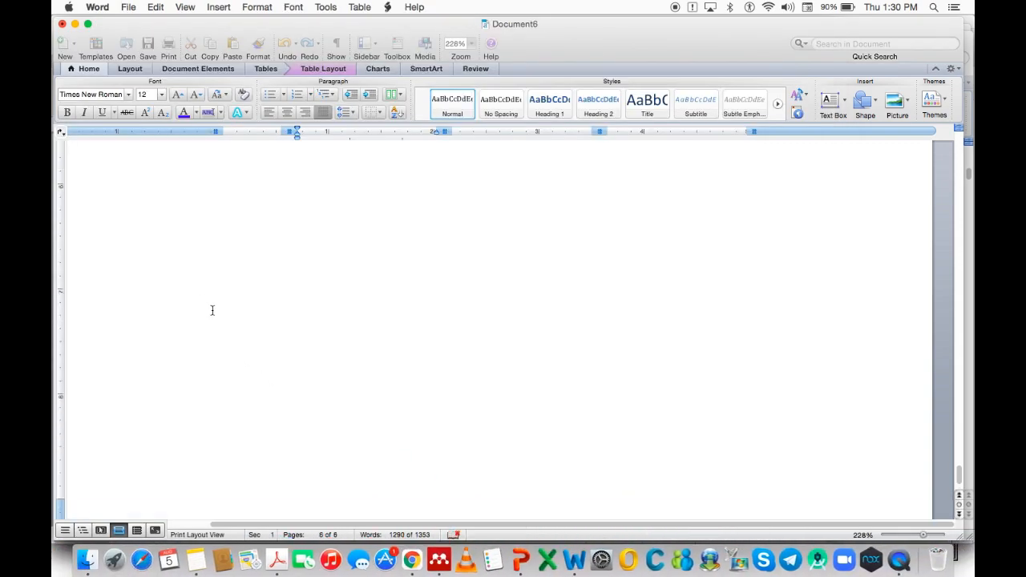
scroll(276, 362, down, 5)
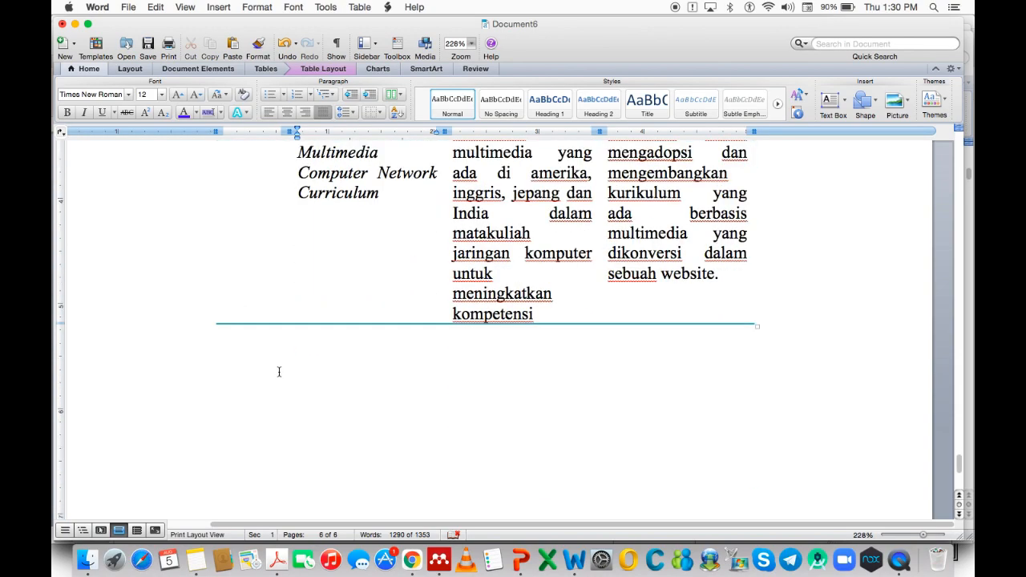
Type 'Daftar Pustaka' on the empty line below the table and start a new line.
click(278, 371)
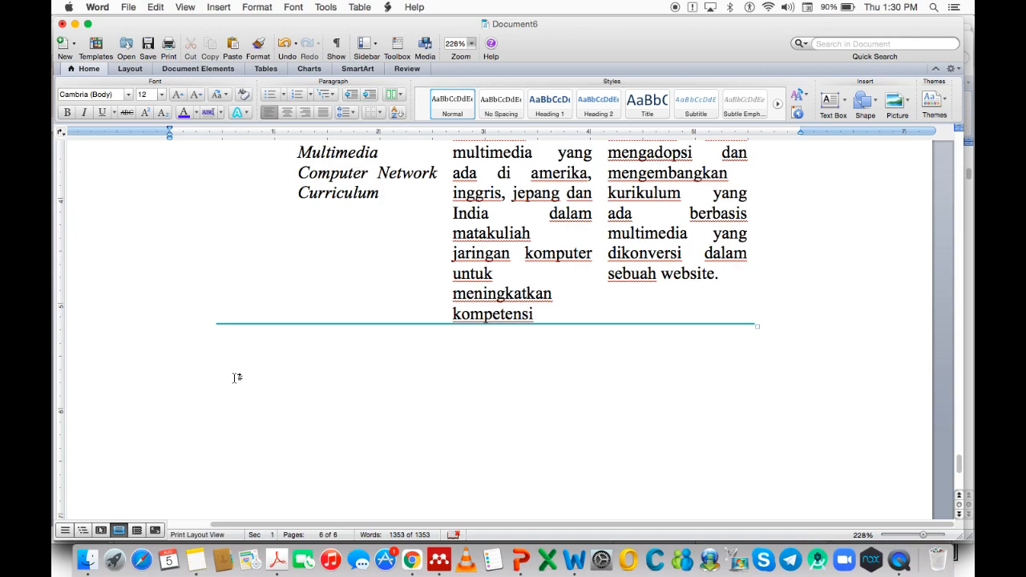
text(Daftar Pustaka)
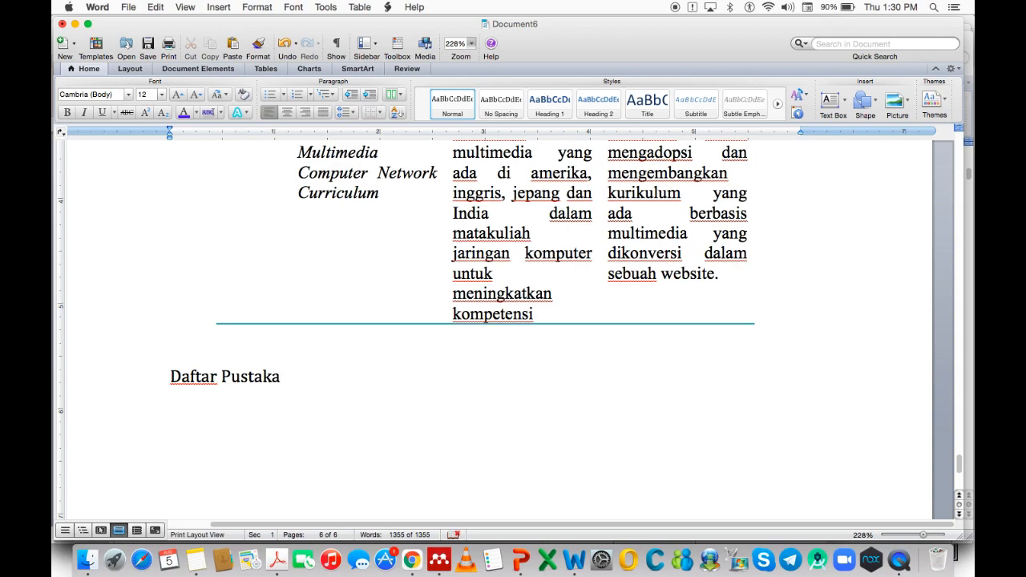
key(Return)
Check the Forsberg 2019 and Hermes and Rimanoczy 2018 citations in the State of the Art text.
scroll(282, 291, up, 20)
scroll(332, 305, up, 20)
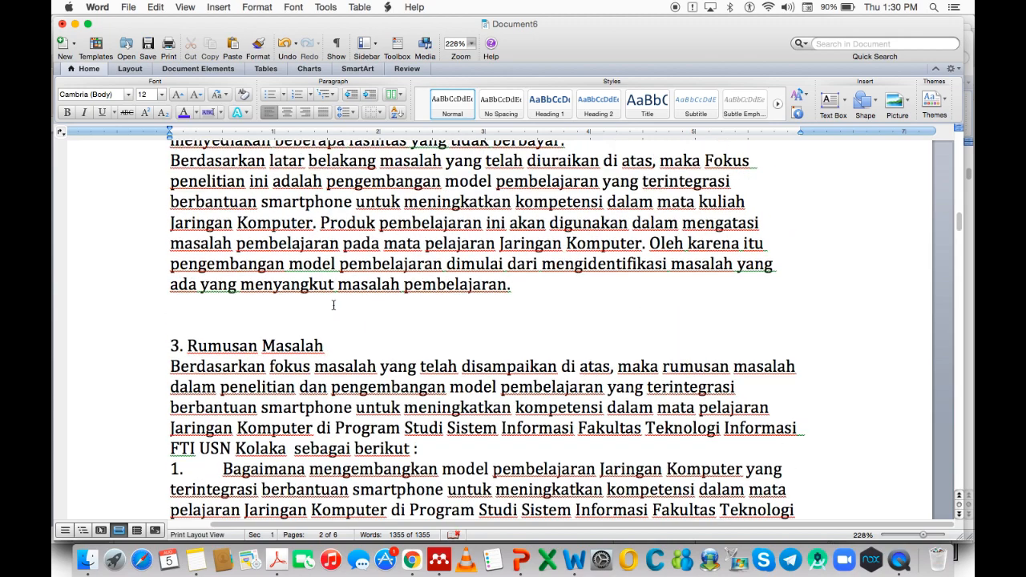
scroll(333, 305, down, 3)
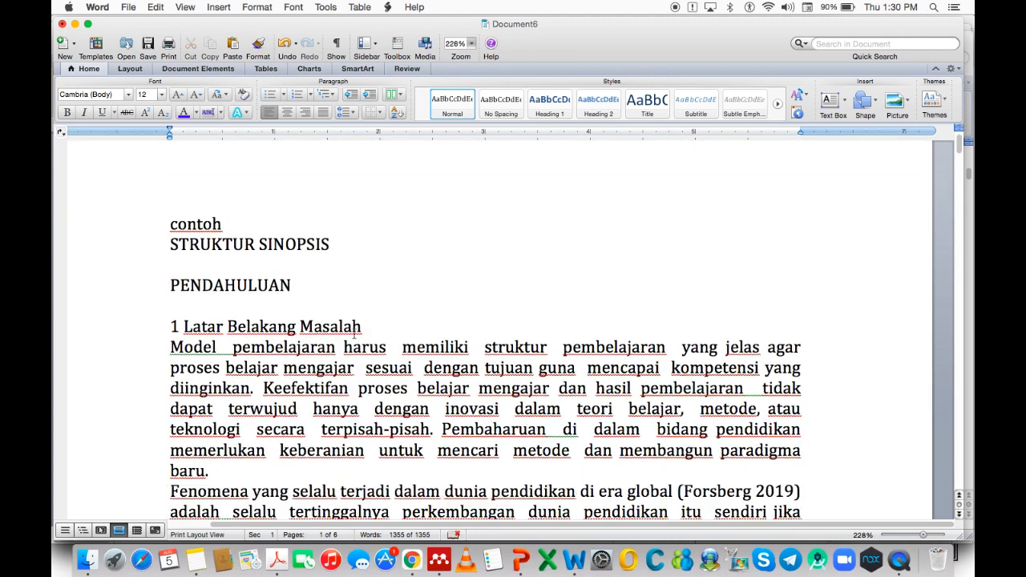
click(685, 438)
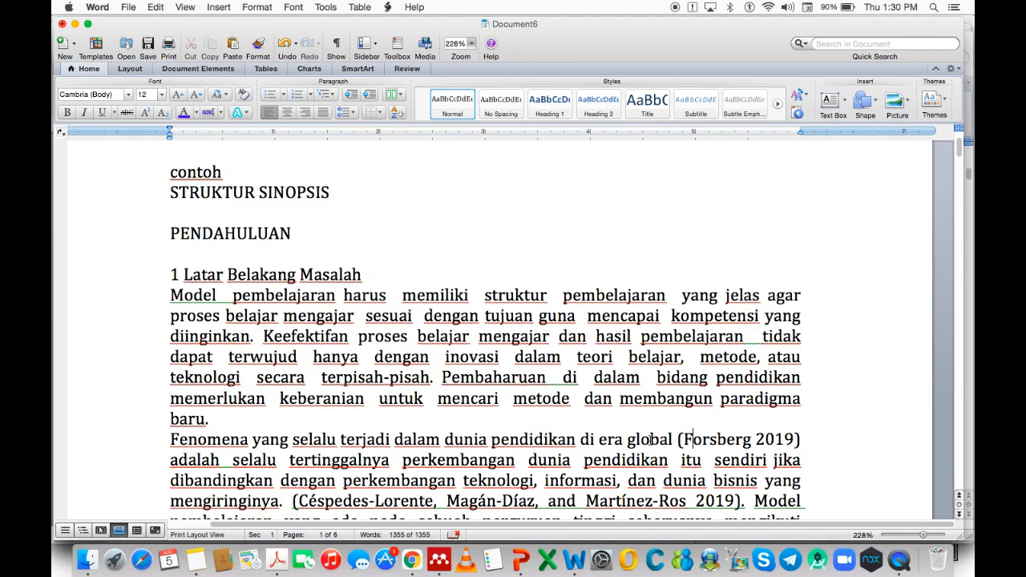
scroll(642, 439, down, 10)
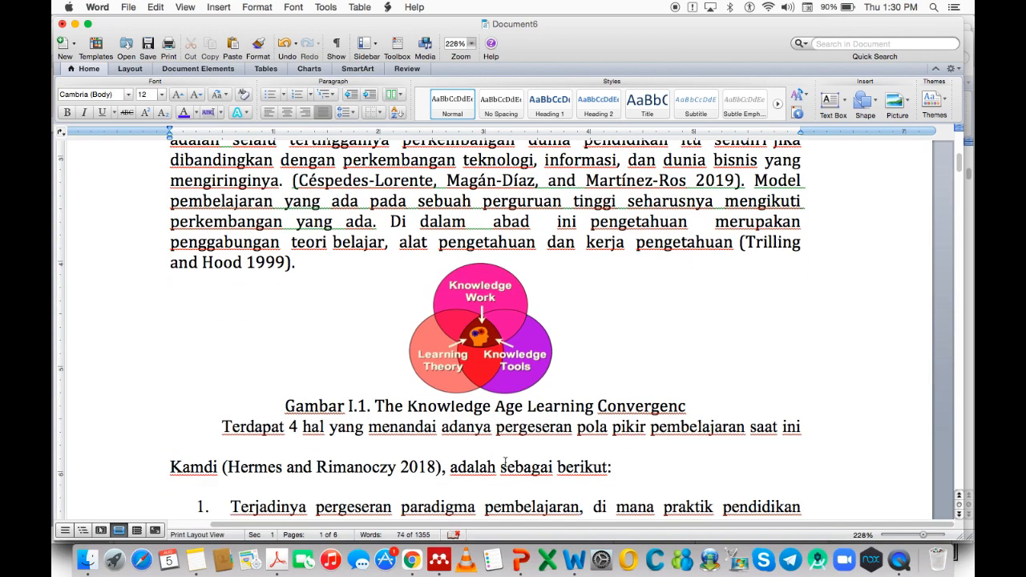
scroll(507, 465, down, 2)
click(360, 418)
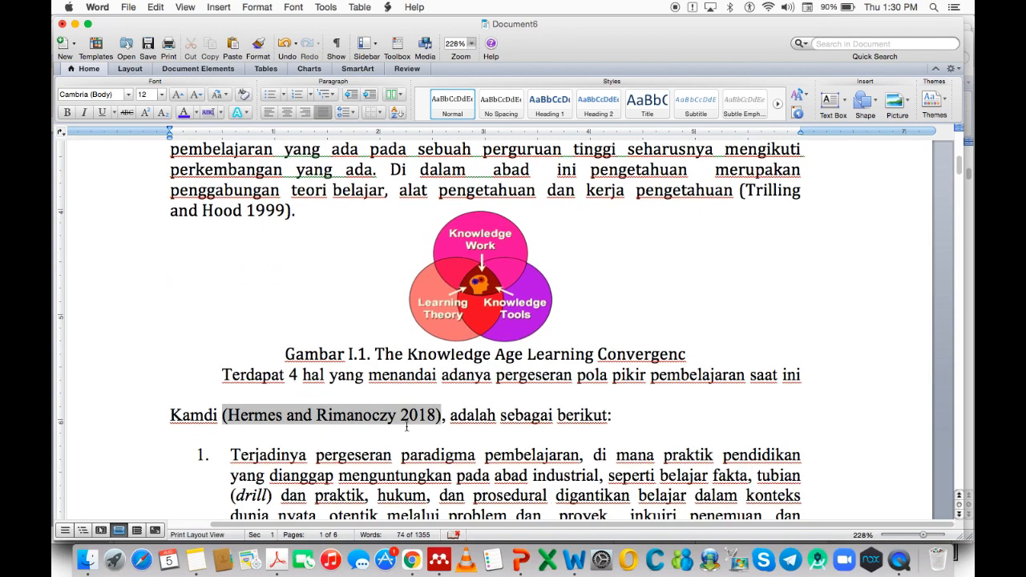
scroll(405, 425, down, 7)
scroll(414, 424, down, 10)
scroll(414, 423, down, 20)
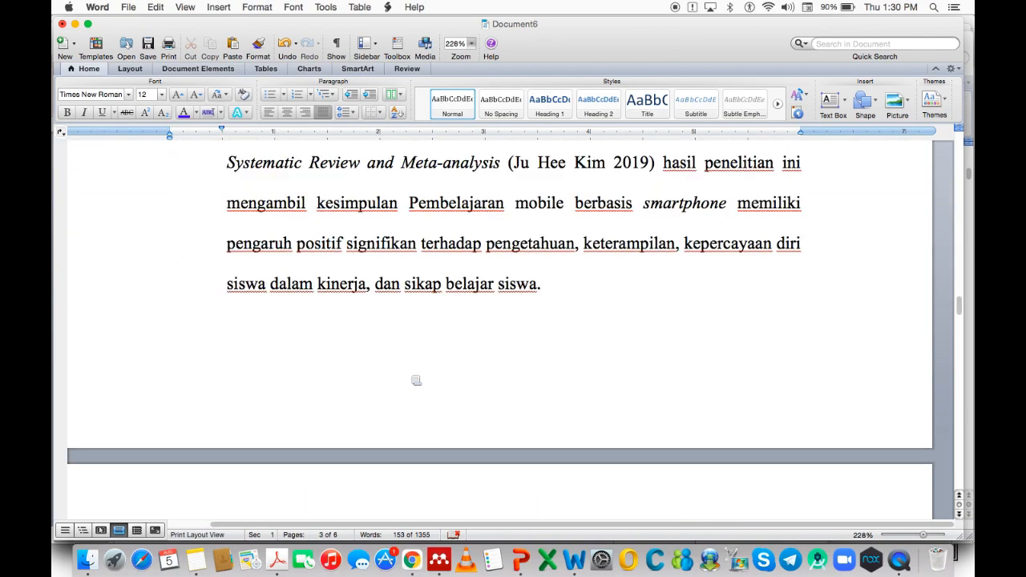
scroll(412, 381, down, 10)
Single-space the State of the Art introduction and items a through c.
drag(401, 333, 408, 426)
key(super+1)
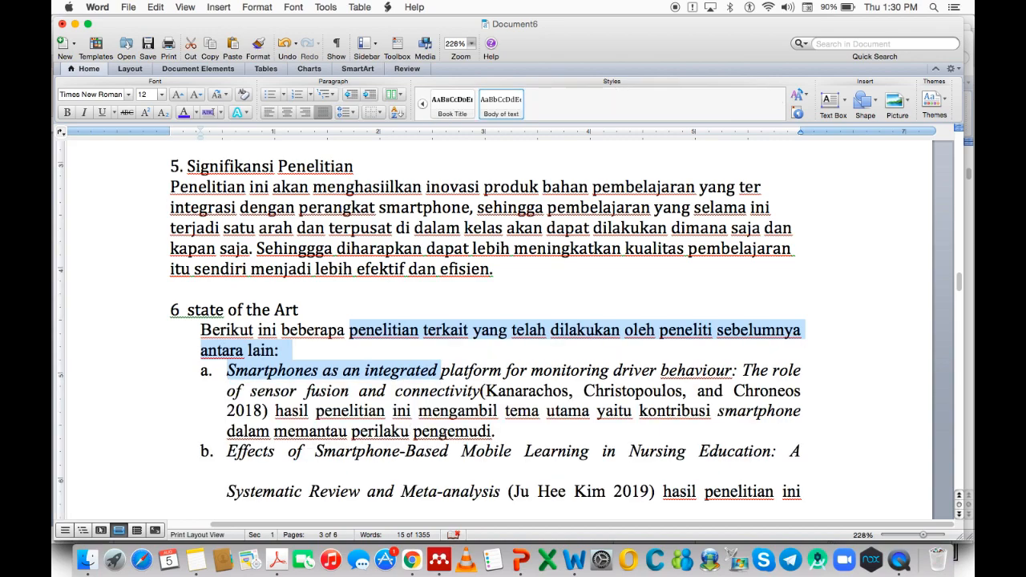
scroll(448, 433, down, 10)
drag(403, 238, 396, 323)
key(super+1)
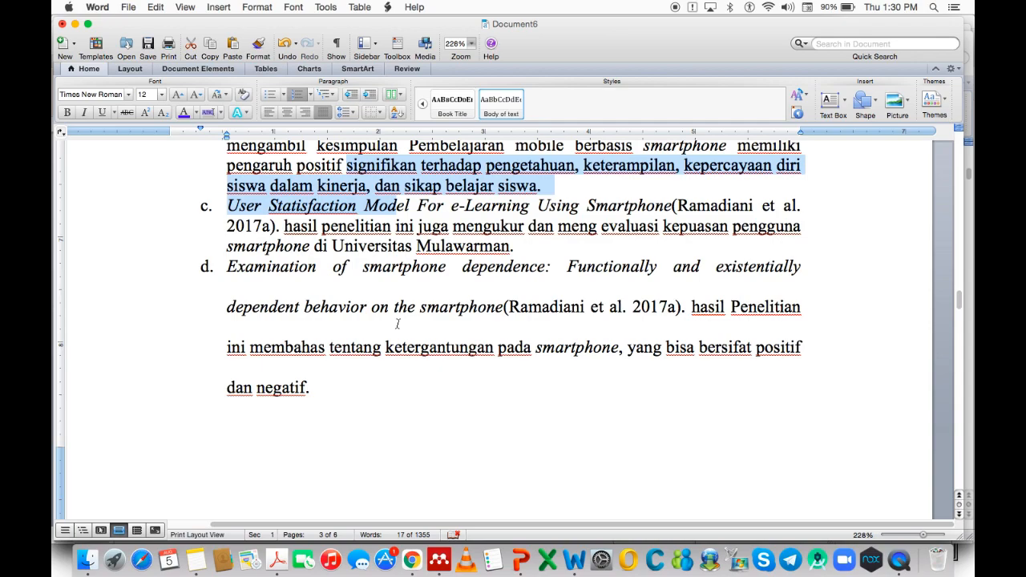
Single-space items d, e and f.
click(384, 312)
key(super+1)
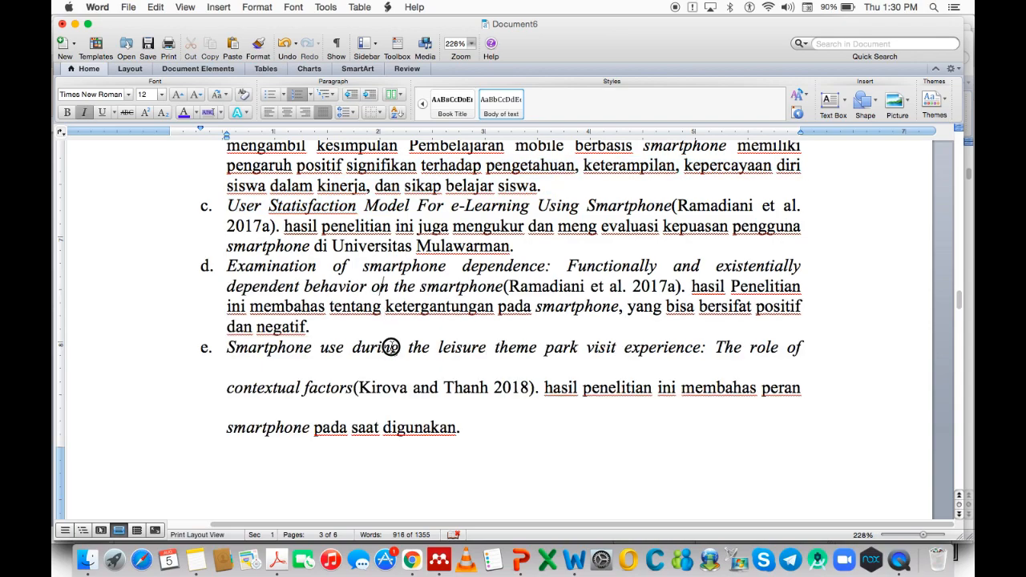
drag(395, 365, 405, 388)
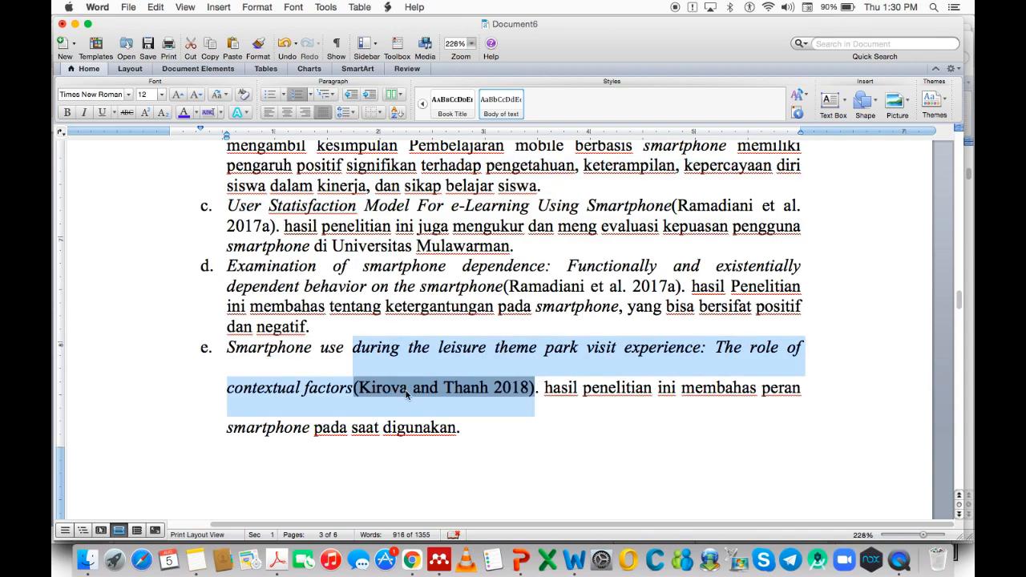
key(super+1)
scroll(411, 353, up, 5)
scroll(433, 361, down, 10)
drag(434, 322, 439, 404)
key(super+1)
Delete the blank paragraphs so the Tabel I.2 caption follows item f, leaving five pages.
scroll(452, 416, down, 5)
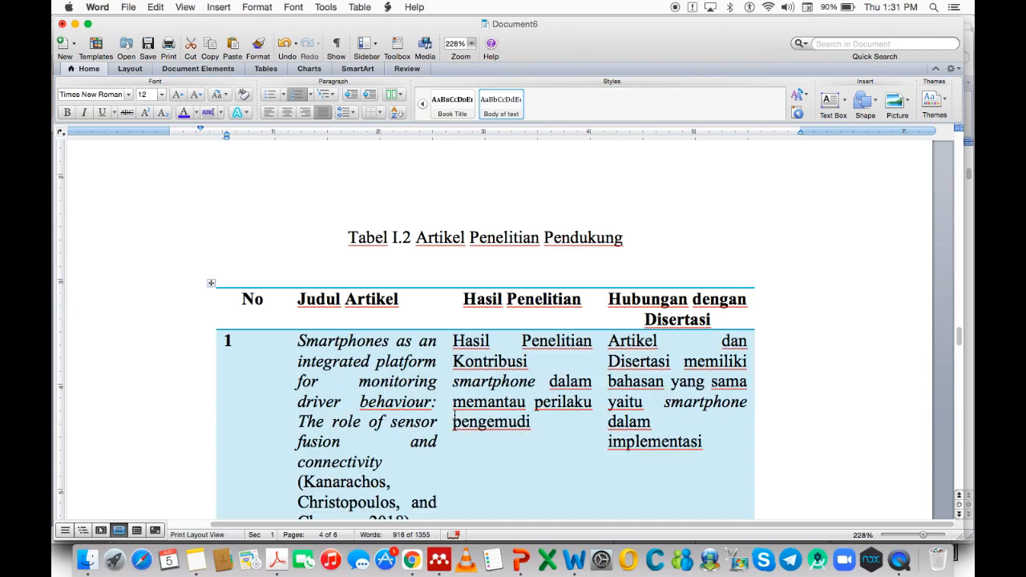
scroll(443, 299, up, 3)
click(485, 357)
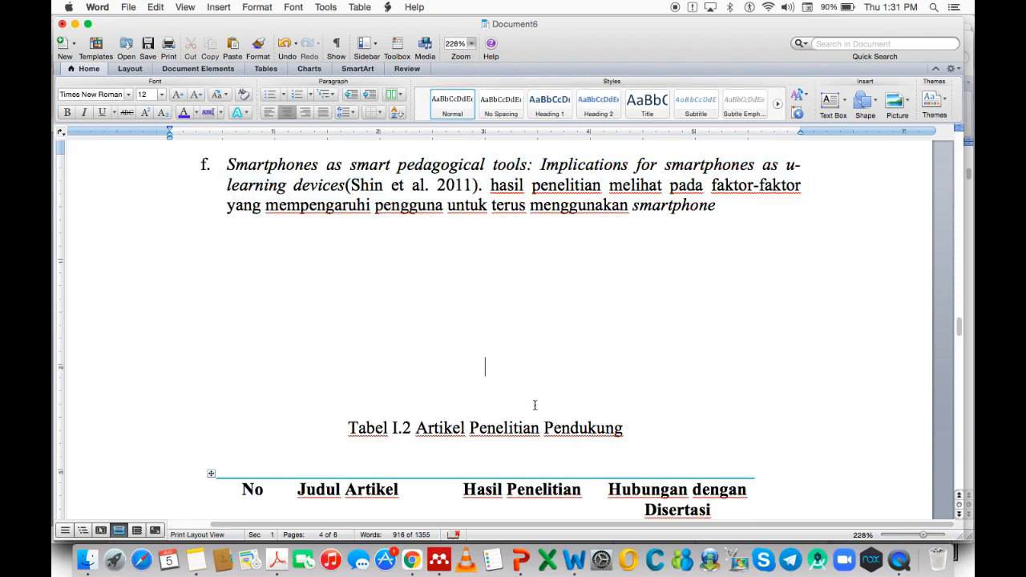
key(BackSpace)
key(BackSpace)
key(BackSpace)
key(BackSpace)
key(BackSpace)
key(BackSpace)
key(BackSpace)
key(BackSpace)
key(BackSpace)
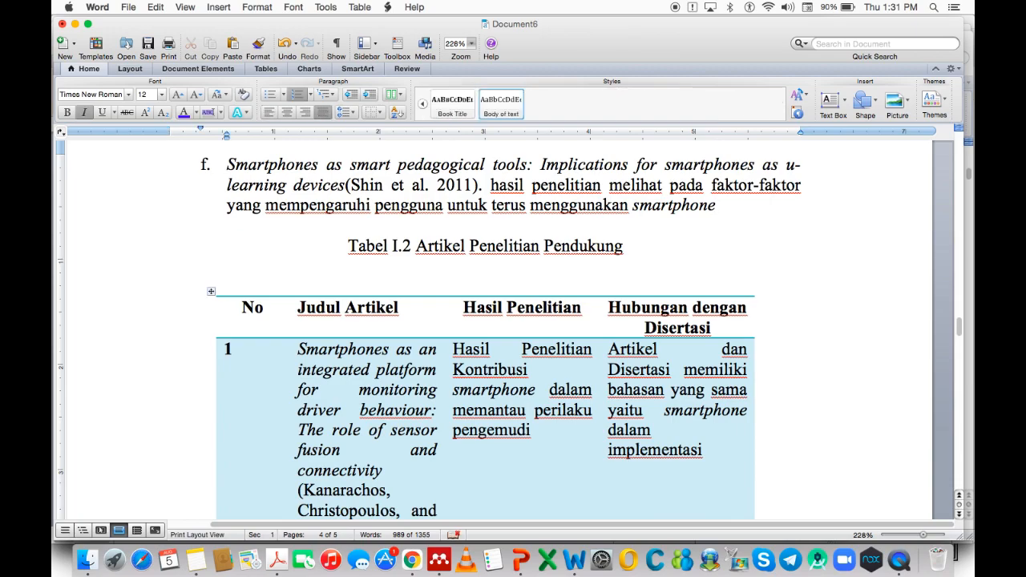
scroll(507, 436, down, 15)
scroll(495, 440, down, 12)
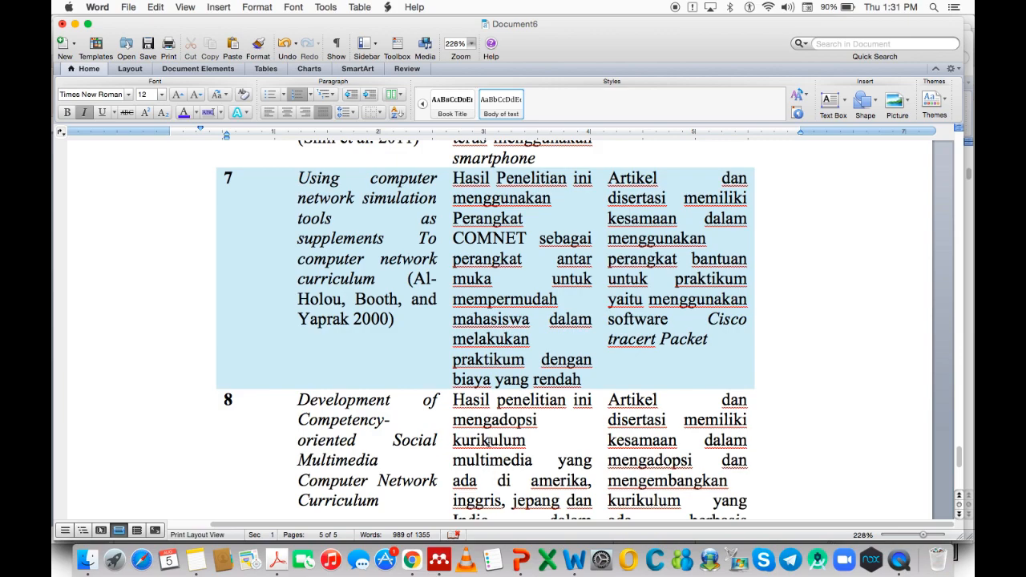
scroll(488, 440, down, 8)
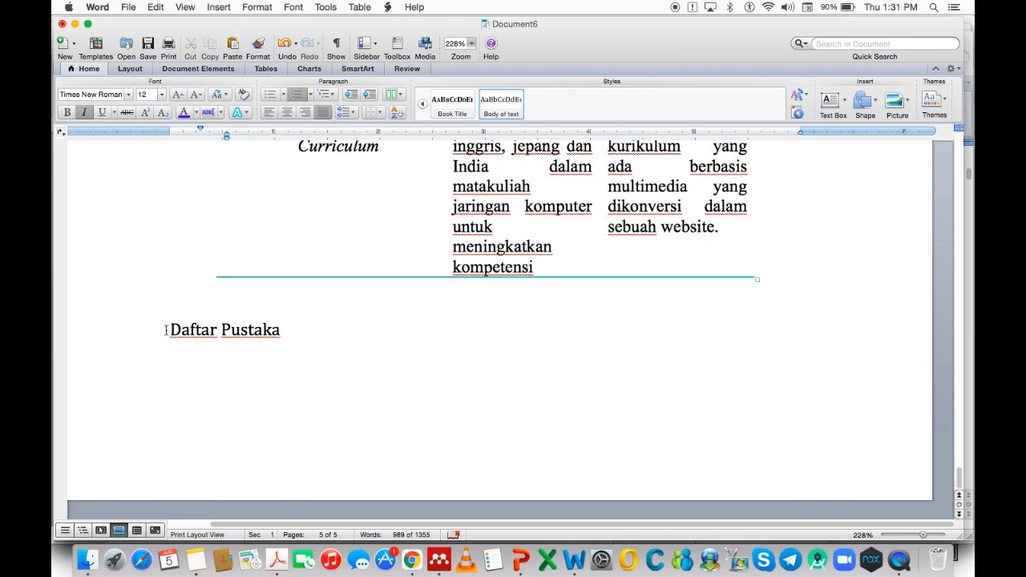
Insert a page break before 'Daftar Pustaka' so it starts on page six.
triple_click(166, 329)
click(170, 334)
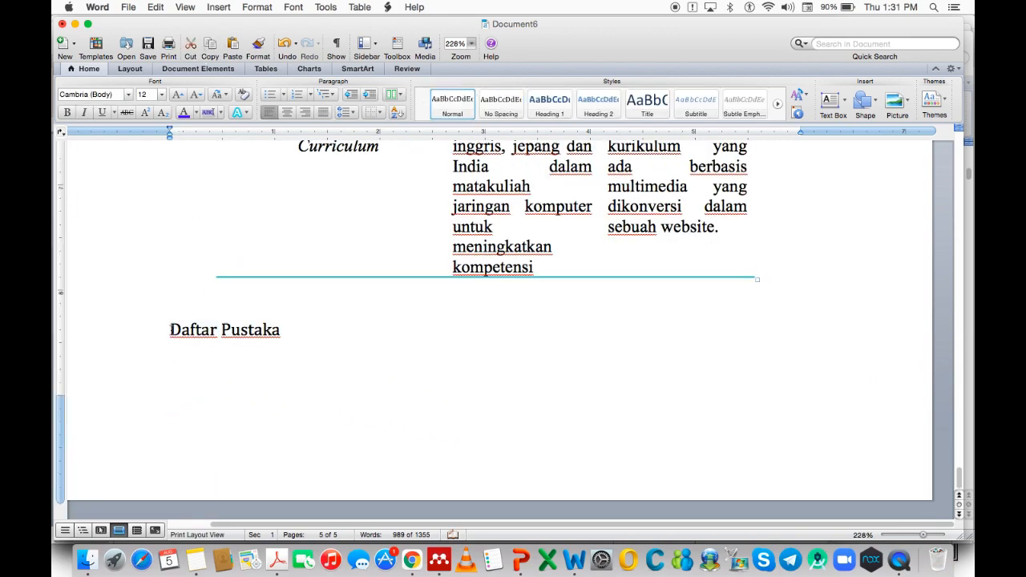
click(217, 7)
mouse_move(259, 22)
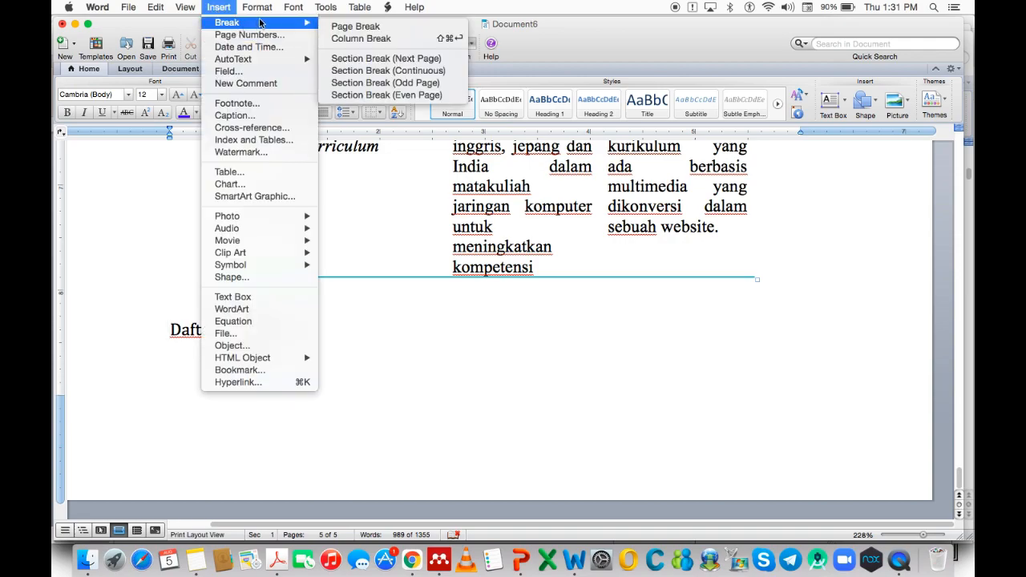
click(341, 26)
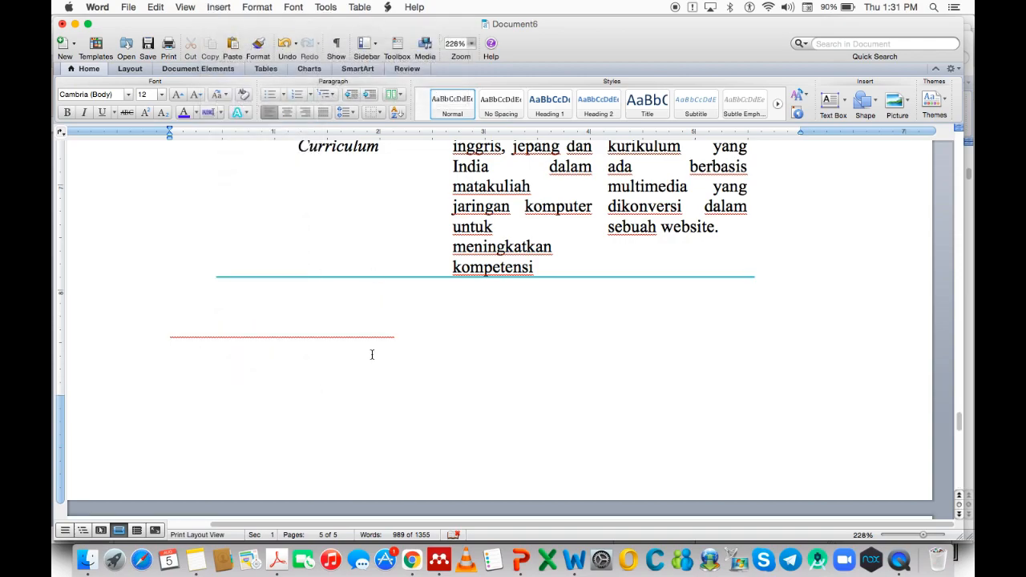
click(322, 488)
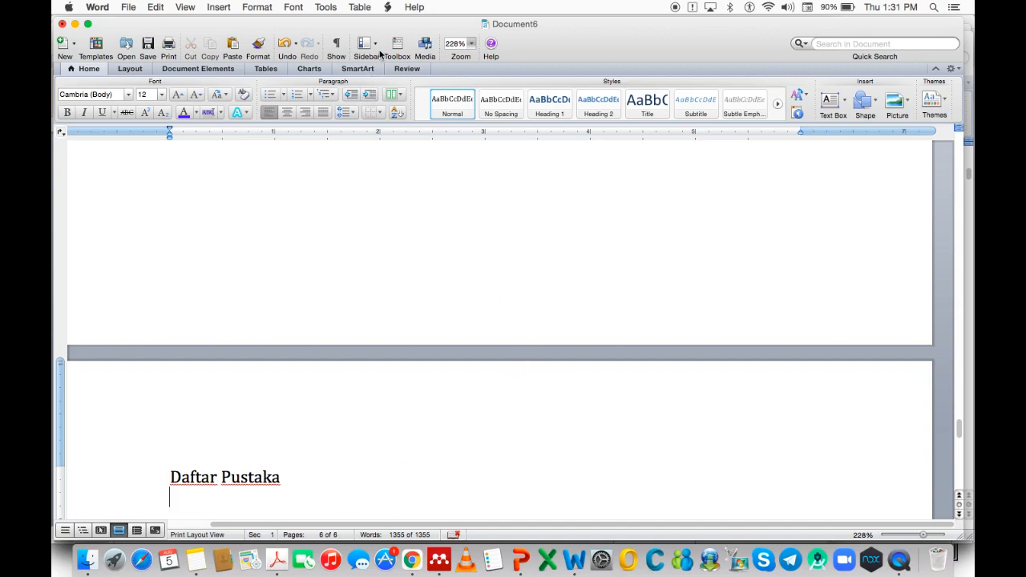
Insert the Mendeley bibliography below Daftar Pustaka and review the alphabetical reference list.
click(388, 7)
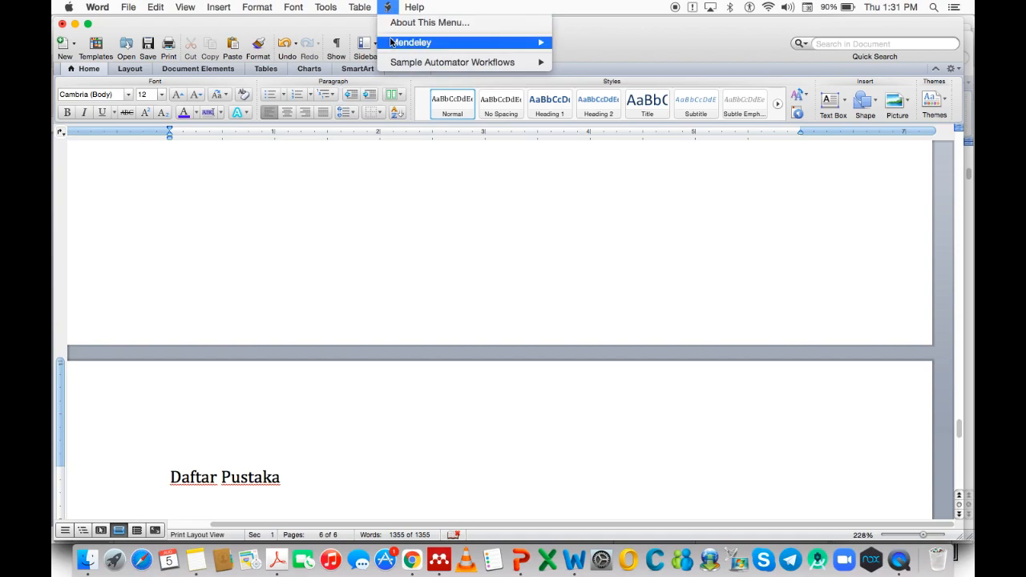
mouse_move(393, 44)
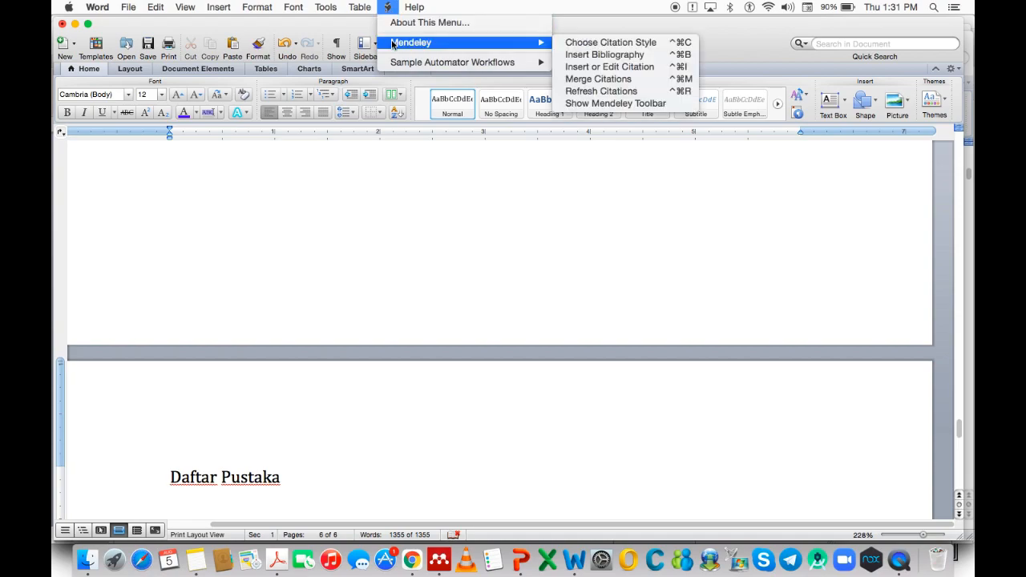
click(575, 57)
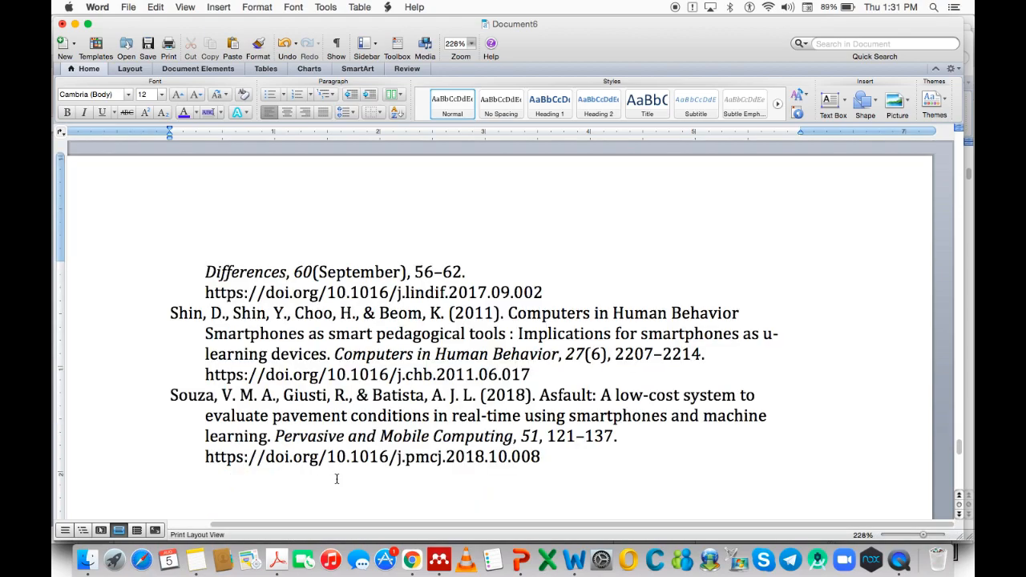
scroll(330, 422, up, 3)
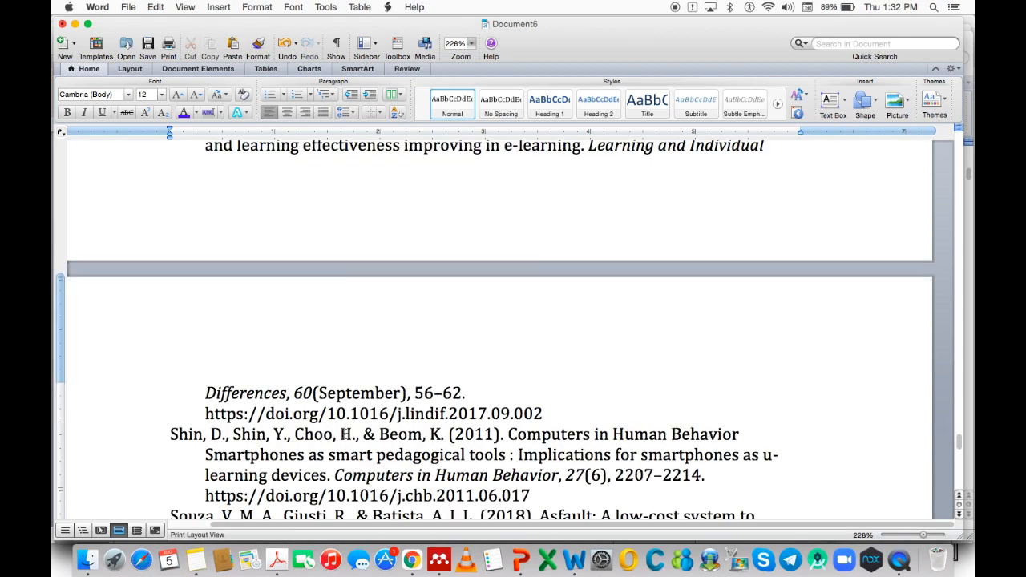
scroll(344, 434, up, 9)
scroll(344, 434, up, 11)
scroll(344, 433, up, 8)
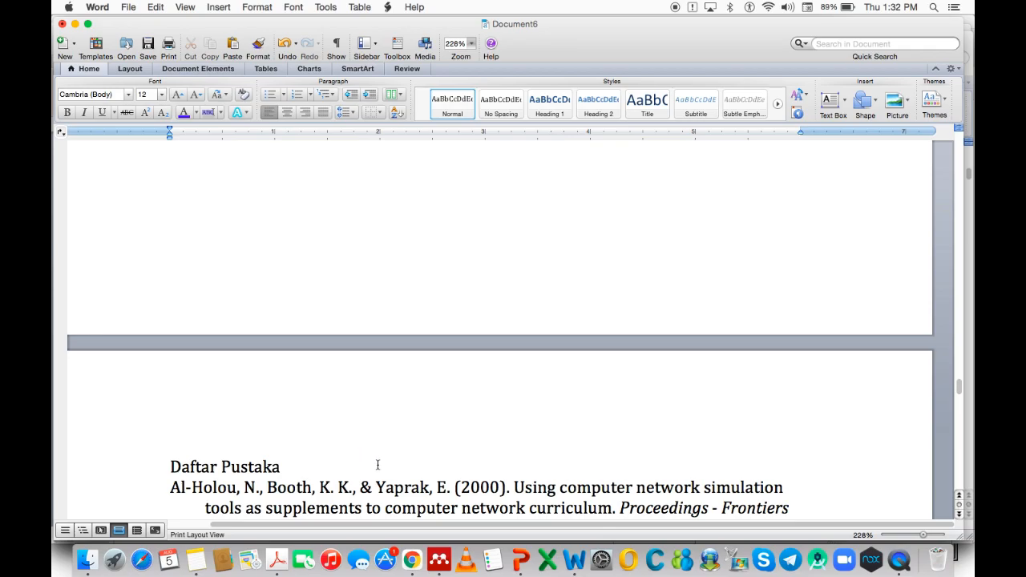
scroll(378, 465, down, 20)
scroll(380, 469, down, 15)
scroll(377, 465, up, 5)
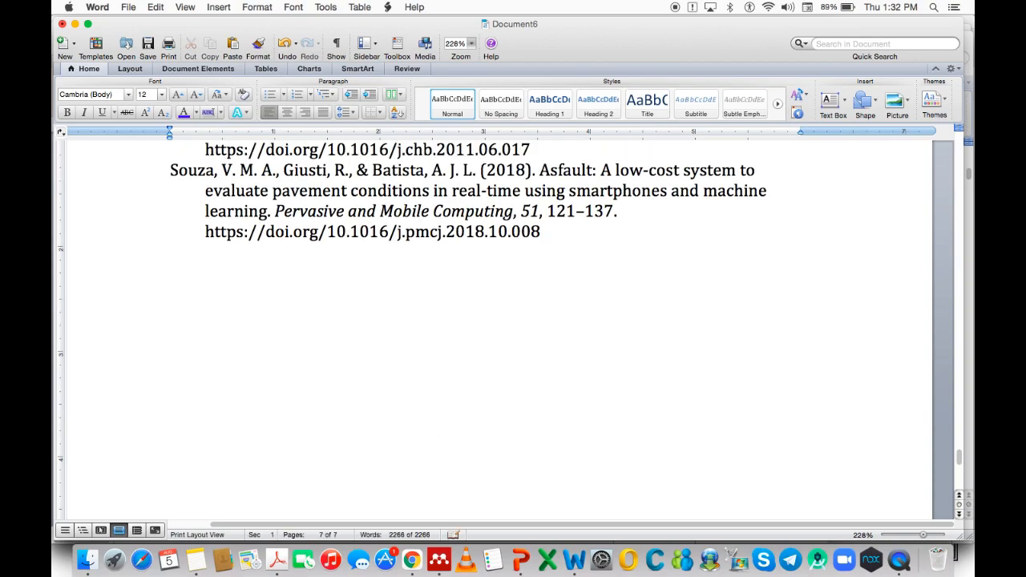
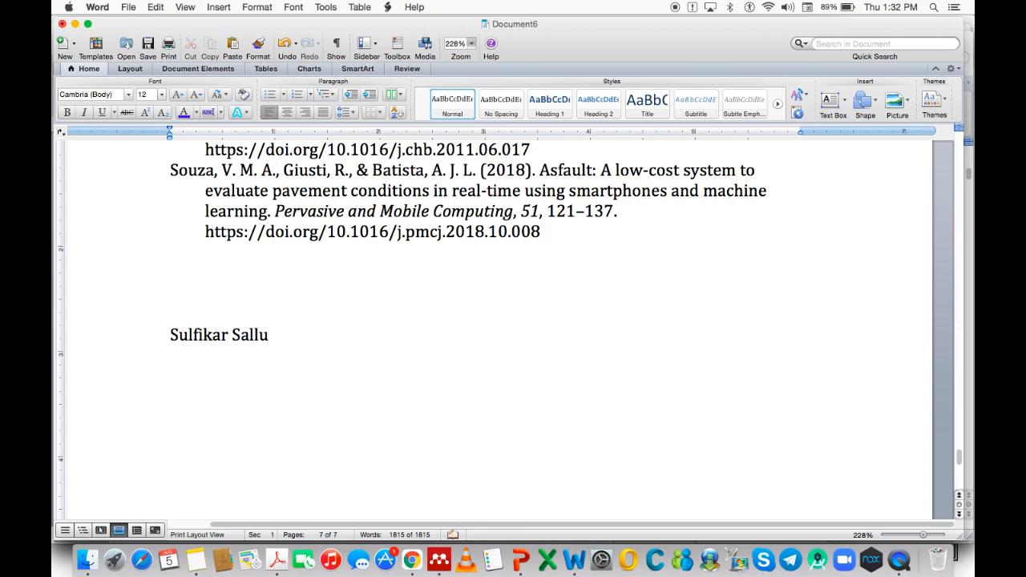
Type the author's name, 'Mendeley Advisor' and a phone number on separate lines below the references.
key(BackSpace)
key(BackSpace)
key(BackSpace)
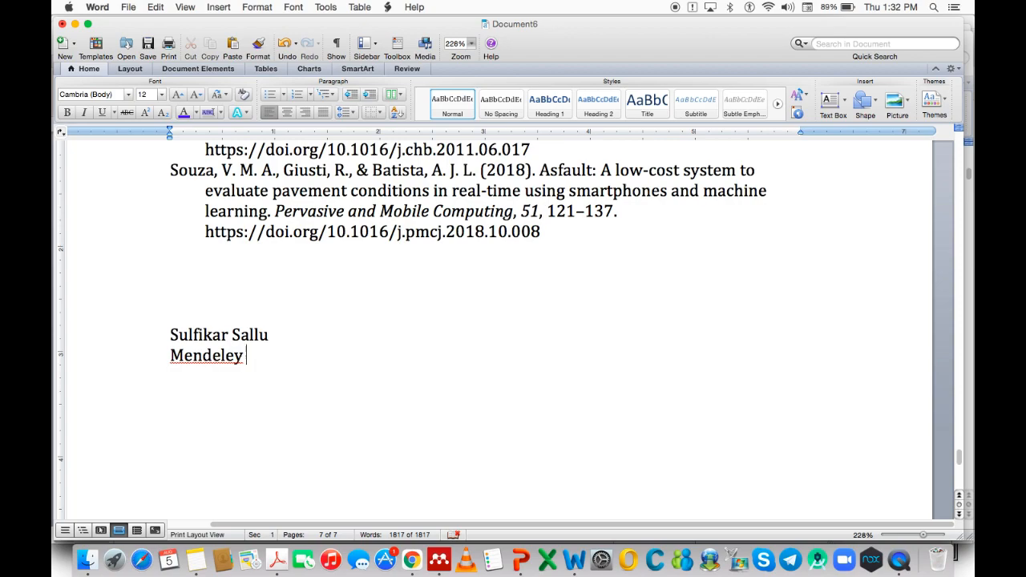
key(BackSpace)
key(BackSpace)
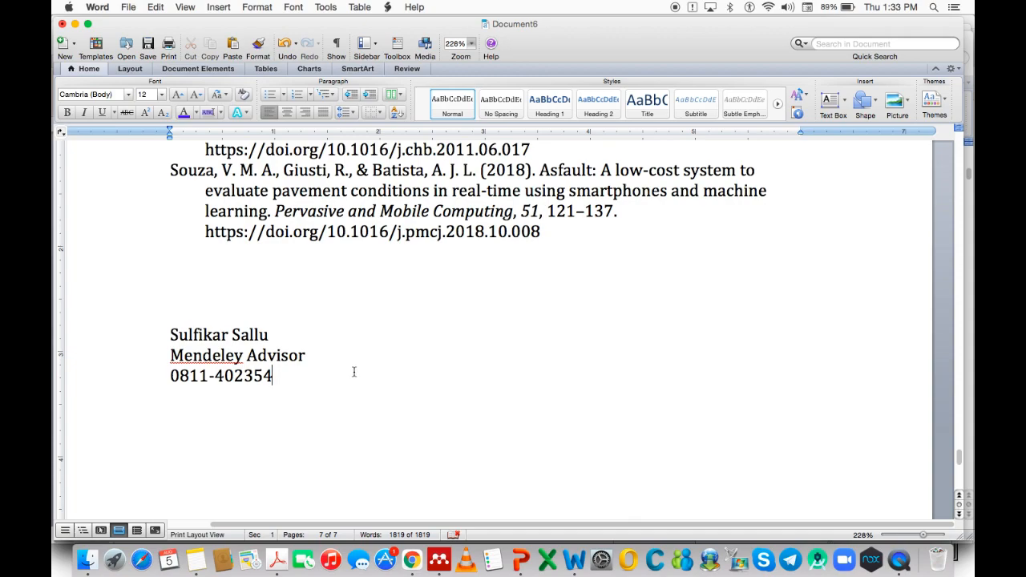
scroll(393, 382, up, 20)
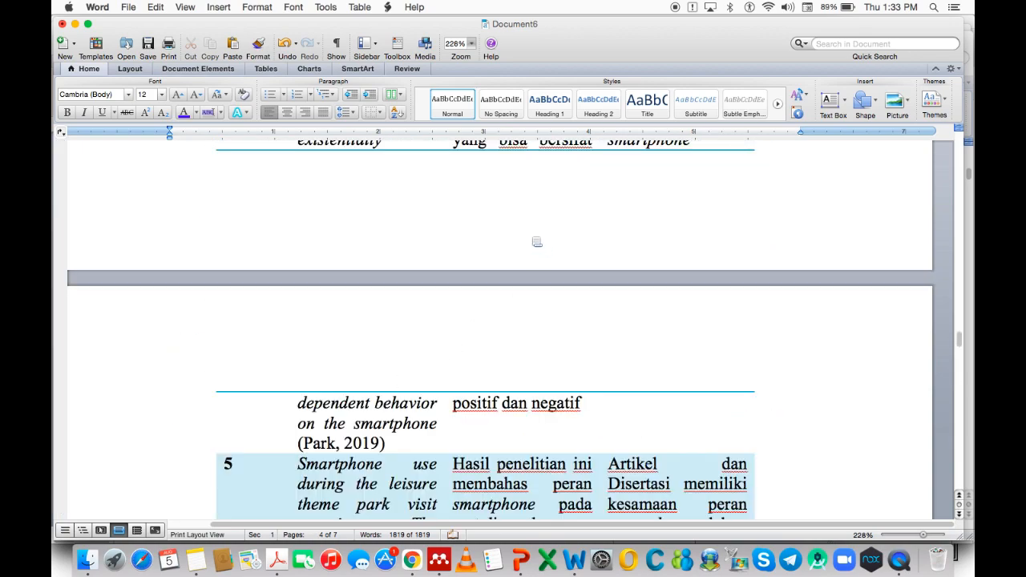
click(675, 10)
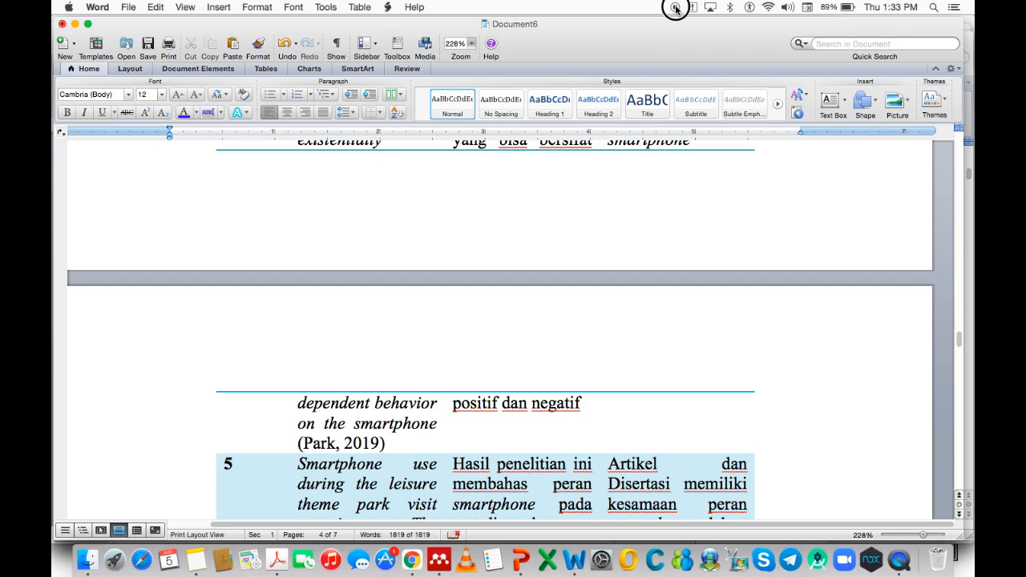